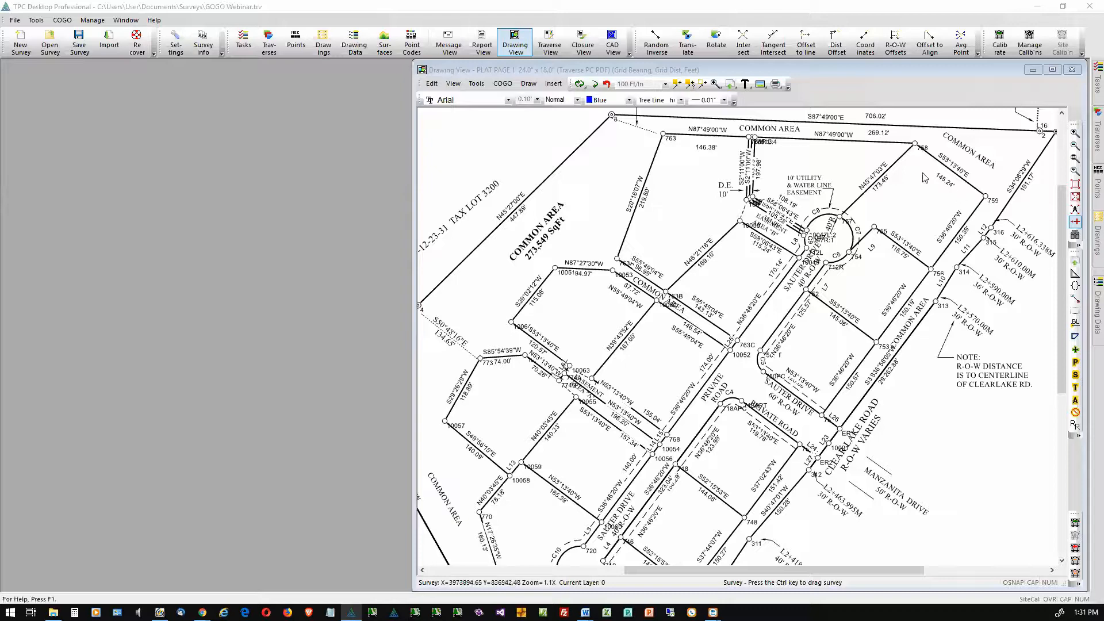
Open the Traverse PC Member Area website from the TPC On Line links
left_click(868, 70)
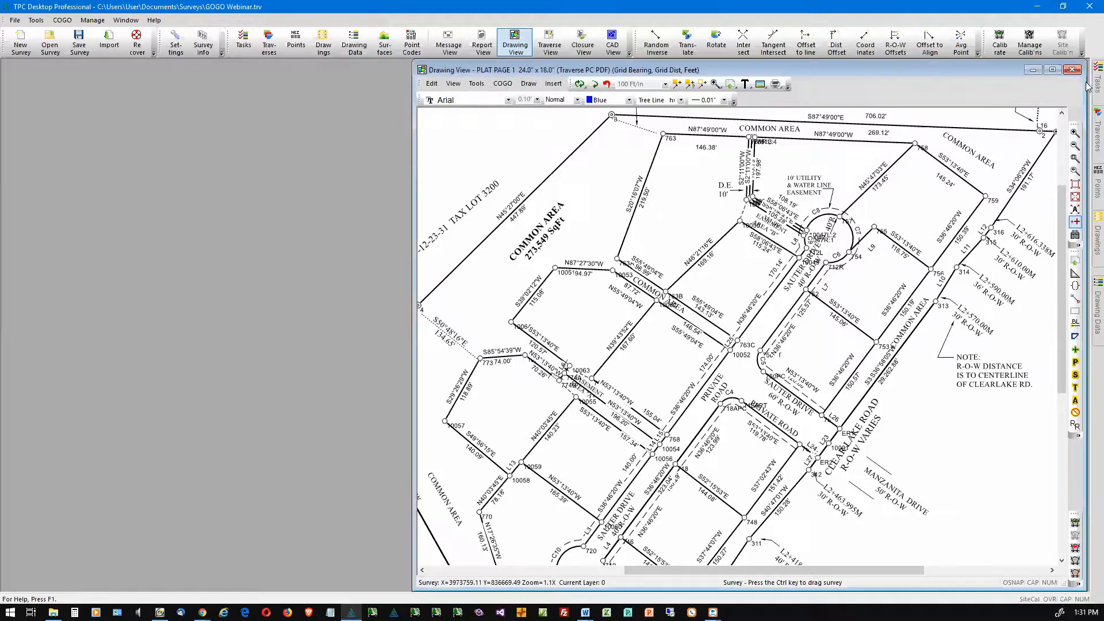
mouse_move(1088, 86)
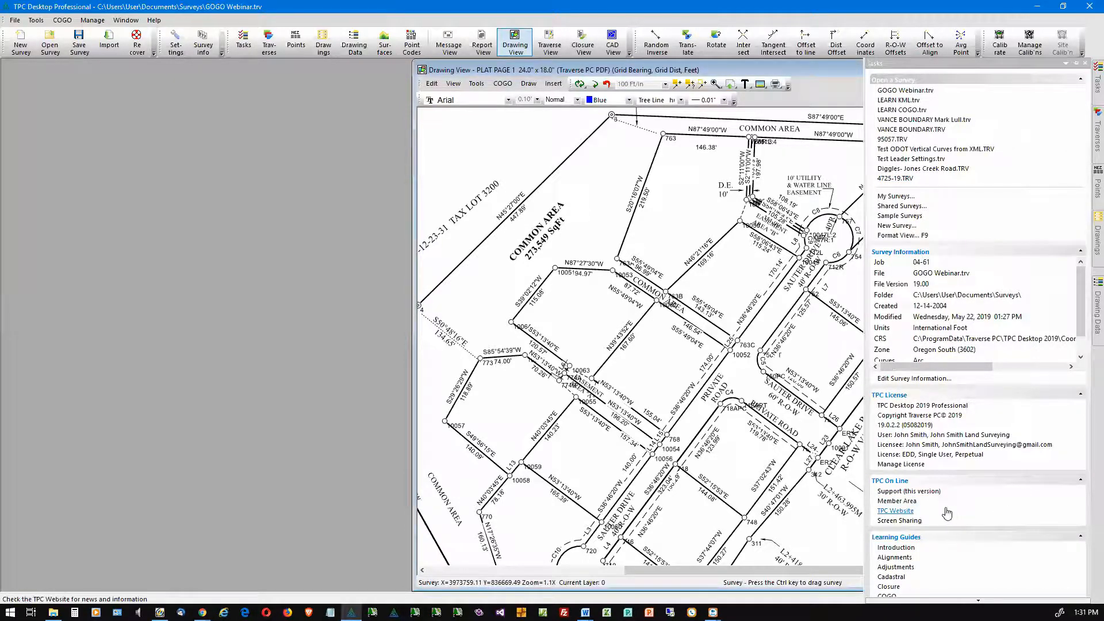
left_click(903, 504)
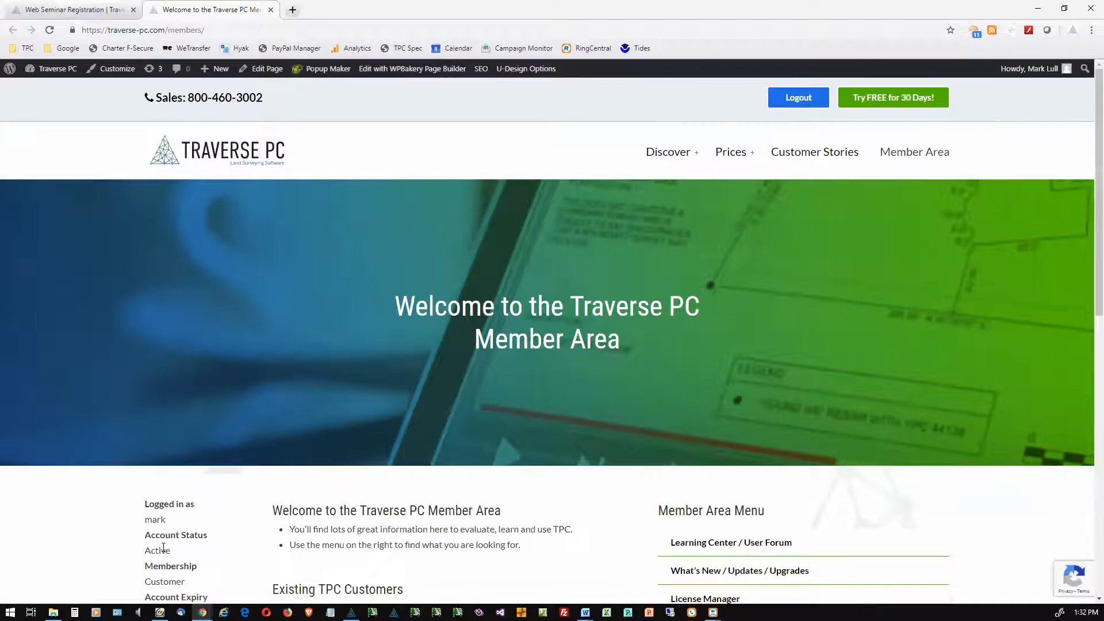
Open the Learning Center / User Forum page from the Member Area menu
scroll(190, 556, "down", 1)
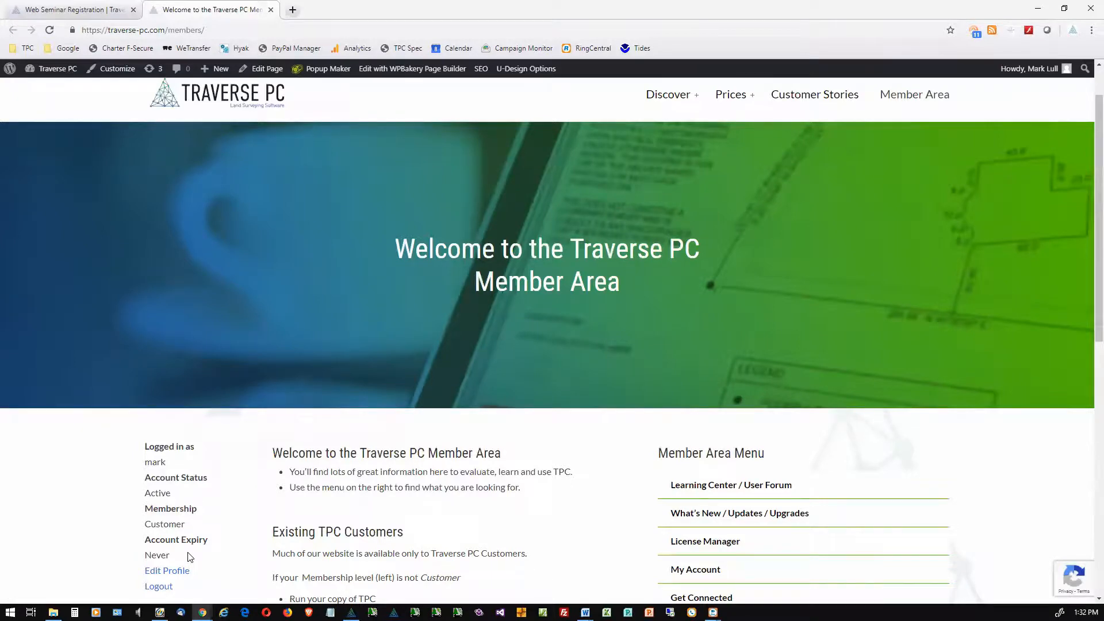
scroll(506, 505, "down", 3)
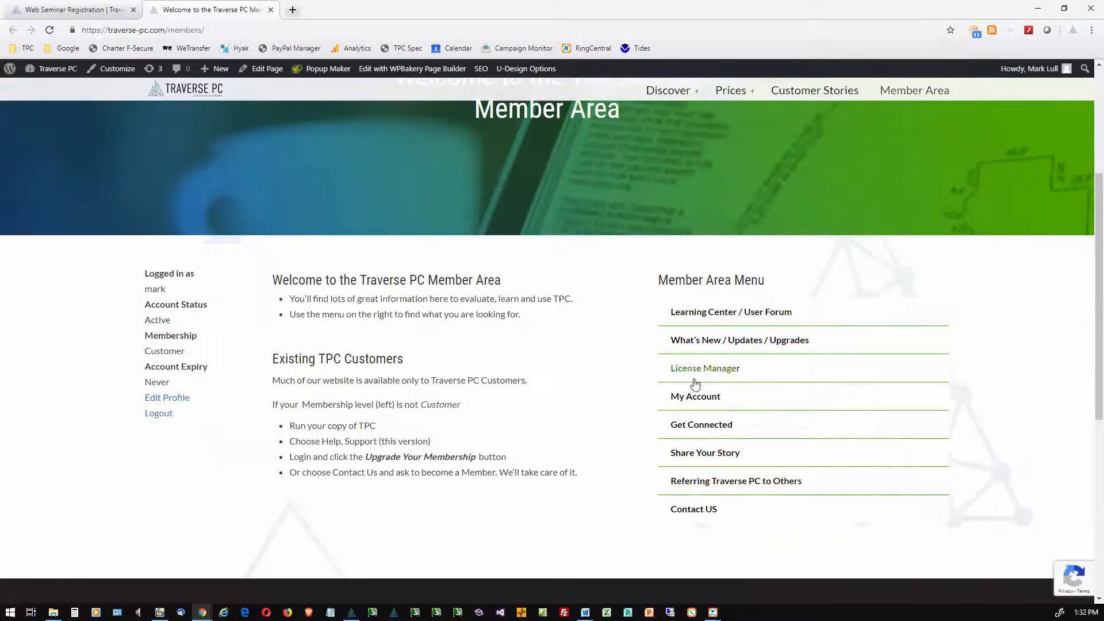
left_click(691, 313)
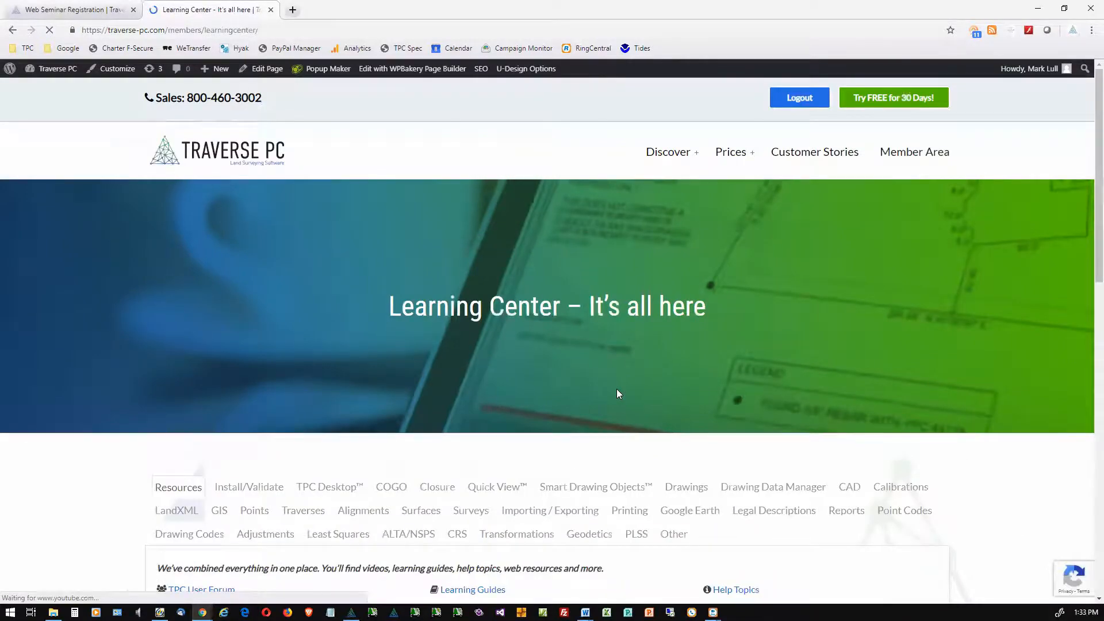
Show the COGO topic of the Learning Center and open its full COGO Learning Center page
scroll(617, 388, "down", 2)
scroll(616, 394, "down", 4)
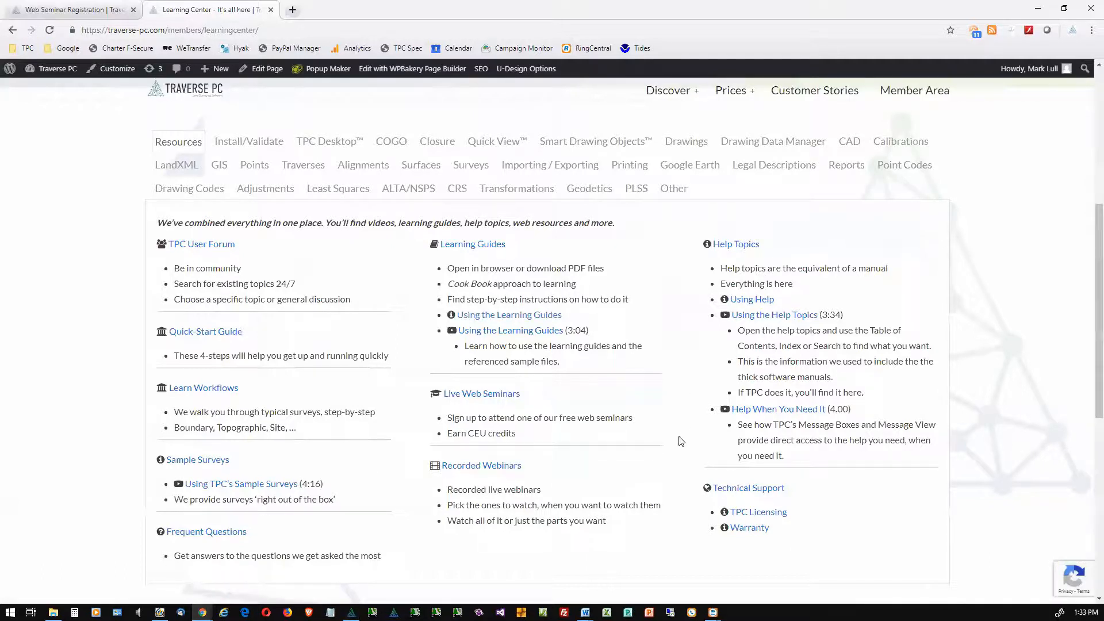
left_click(395, 144)
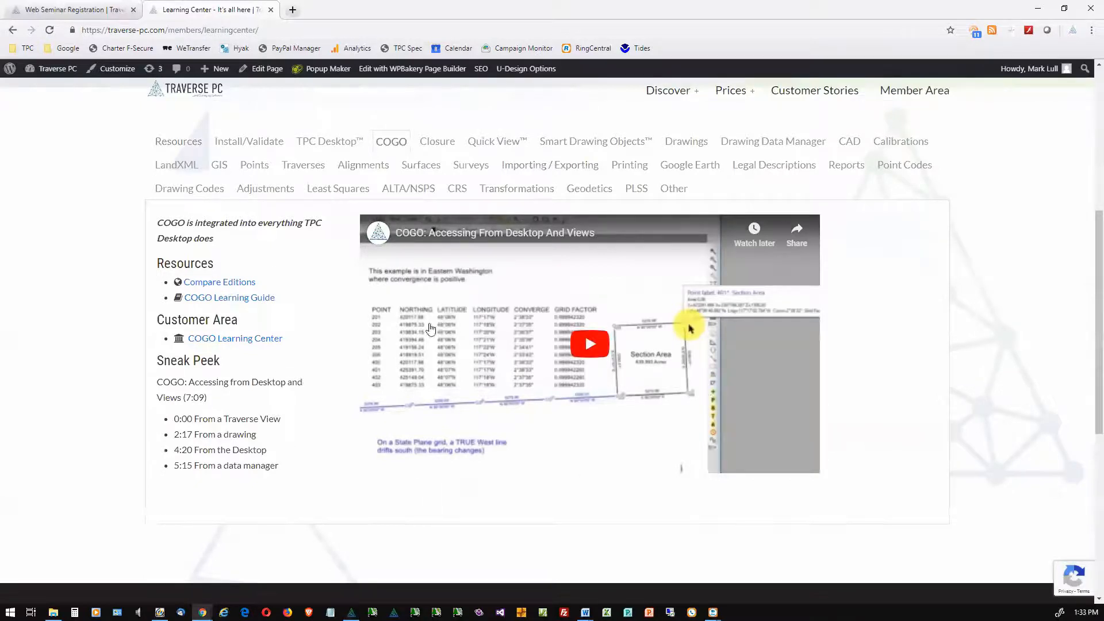
left_click(230, 343)
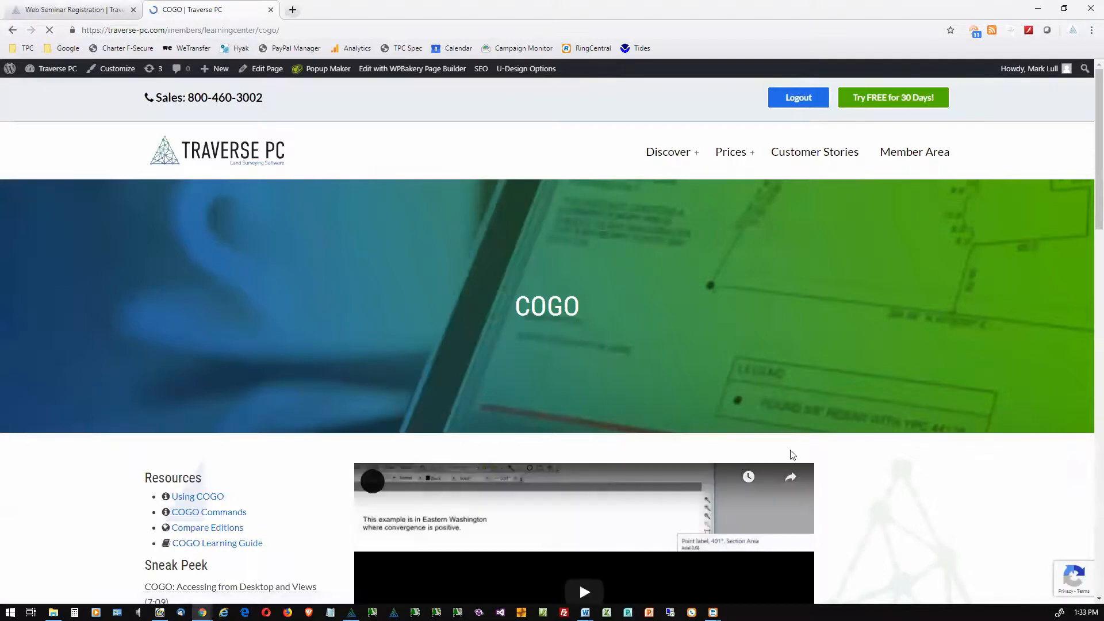
Expand the Area section and the Automatic Lot Setbacks section on the COGO page
scroll(896, 447, "down", 5)
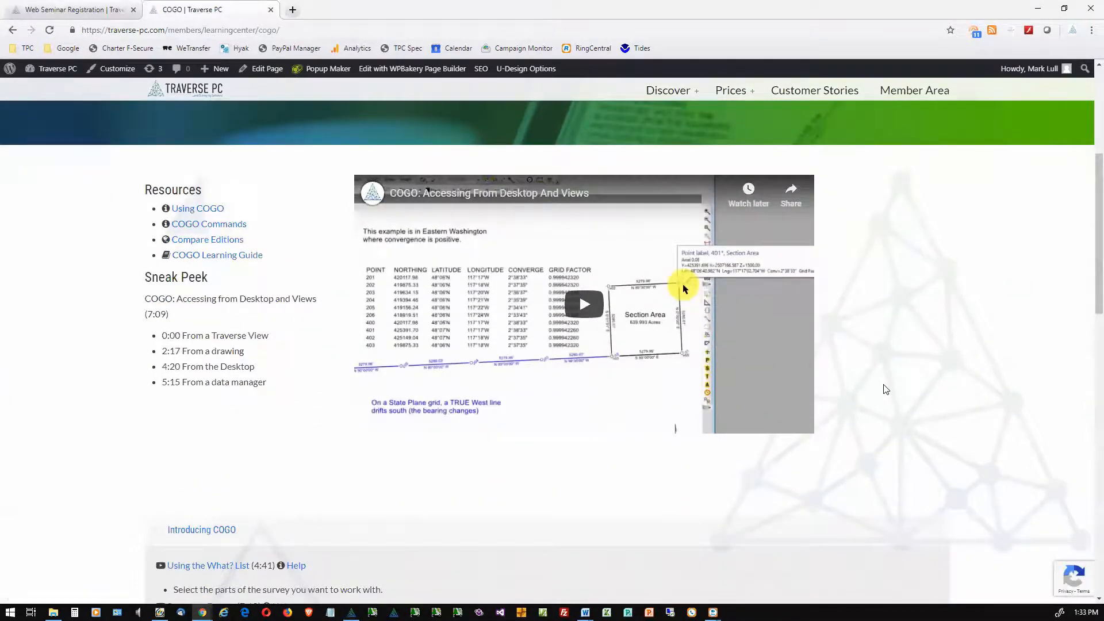
scroll(885, 389, "down", 5)
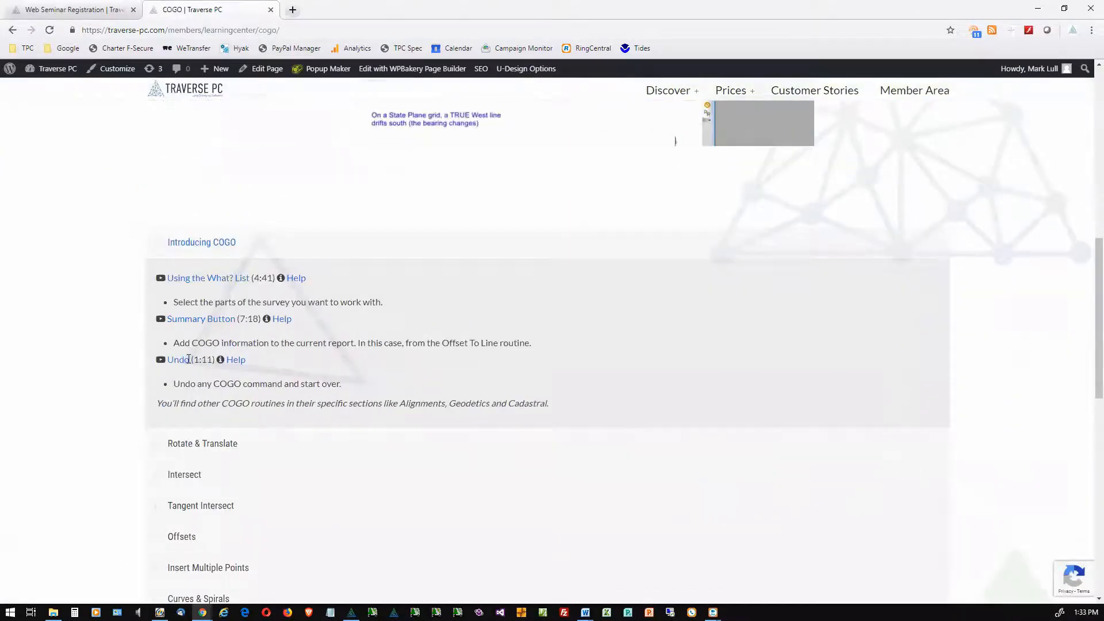
scroll(378, 456, "down", 3)
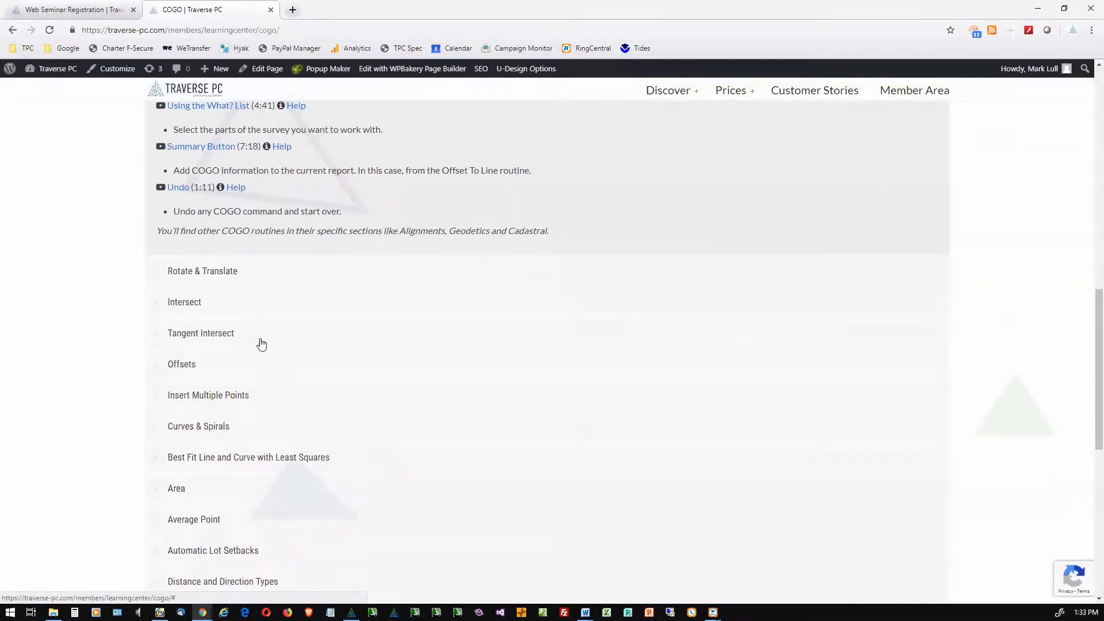
left_click(155, 494)
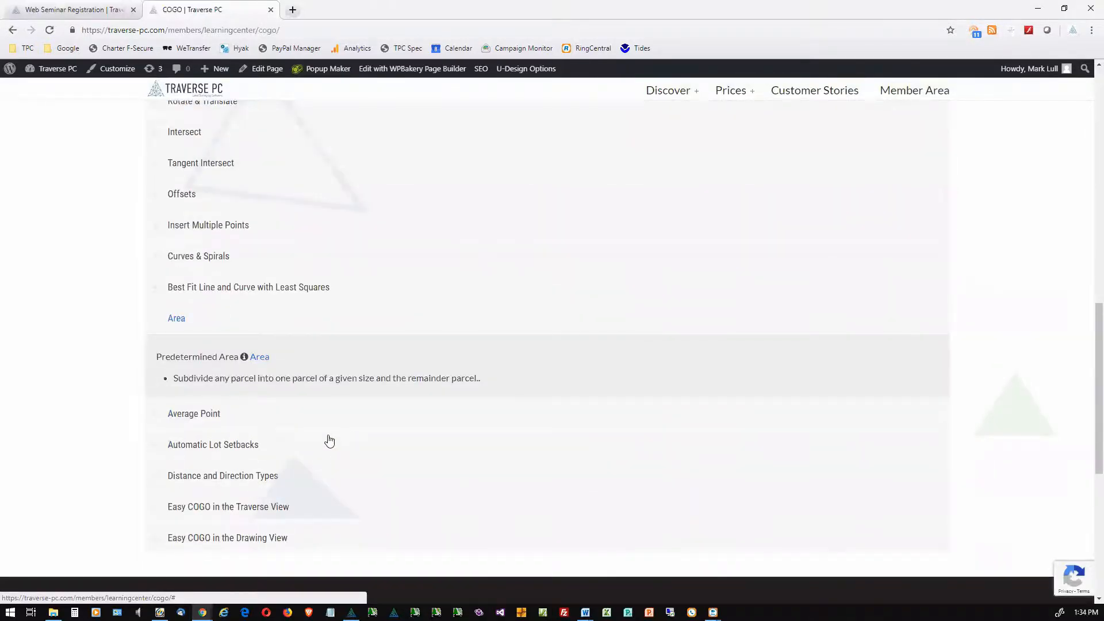
left_click(157, 450)
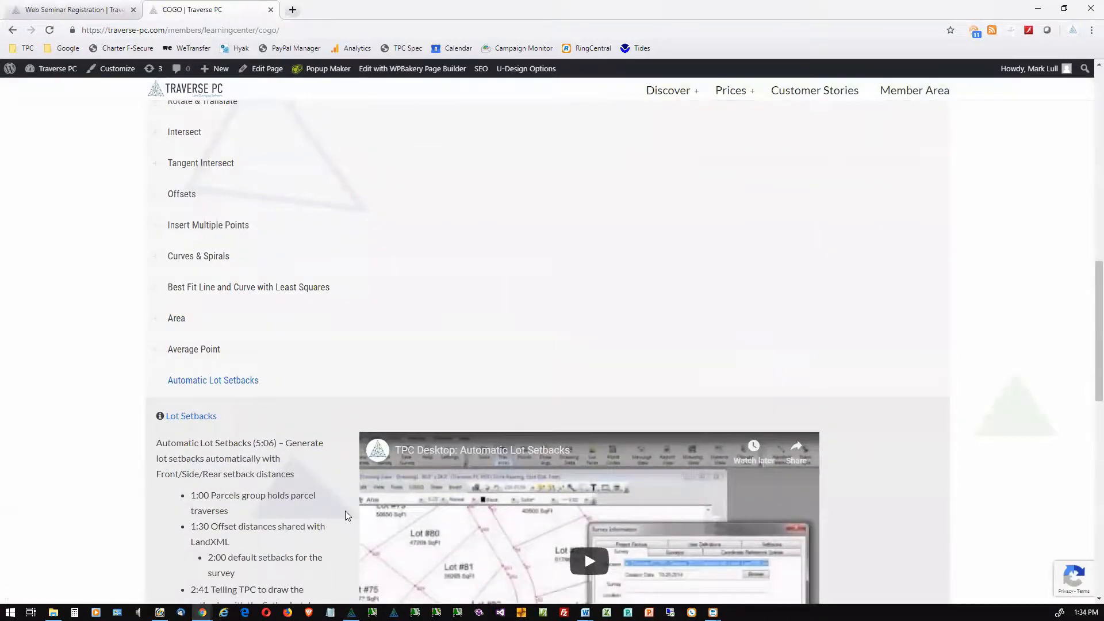
Look through the Automatic Lot Setbacks material and the rest of the COGO page, and return to TPC Desktop
scroll(345, 510, "down", 2)
scroll(345, 510, "down", 3)
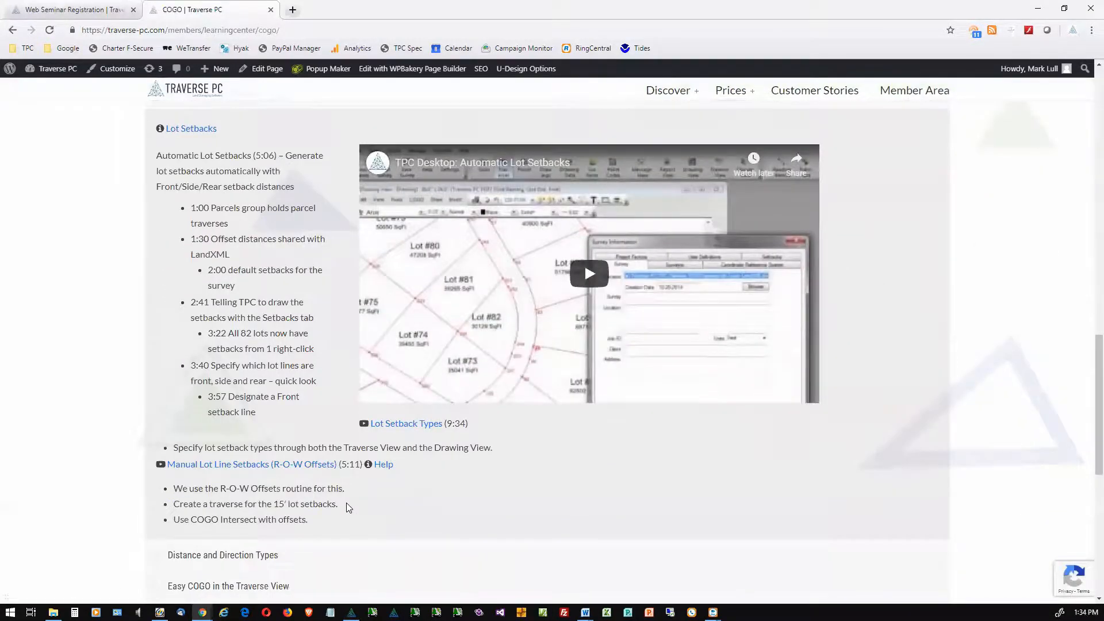
scroll(346, 503, "down", 4)
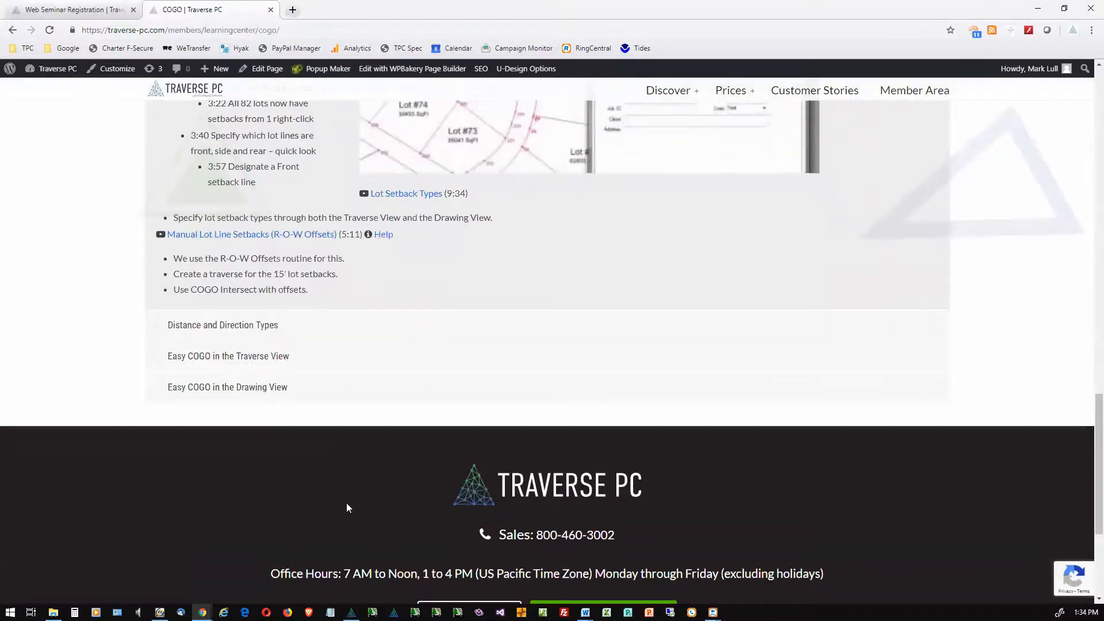
scroll(346, 503, "up", 5)
scroll(346, 502, "up", 7)
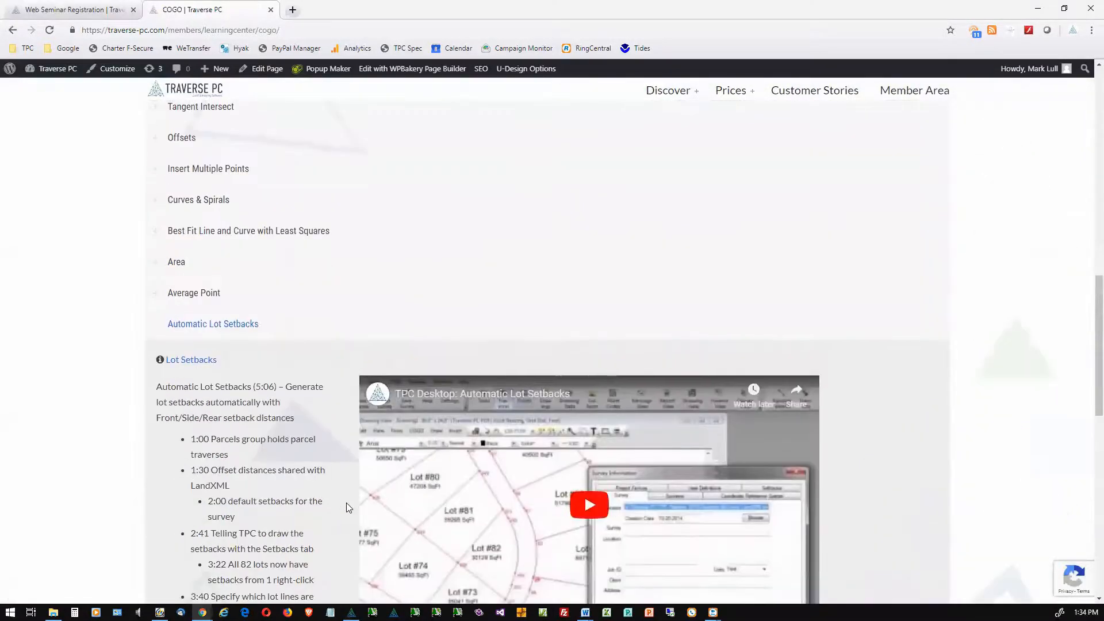
scroll(347, 507, "up", 7)
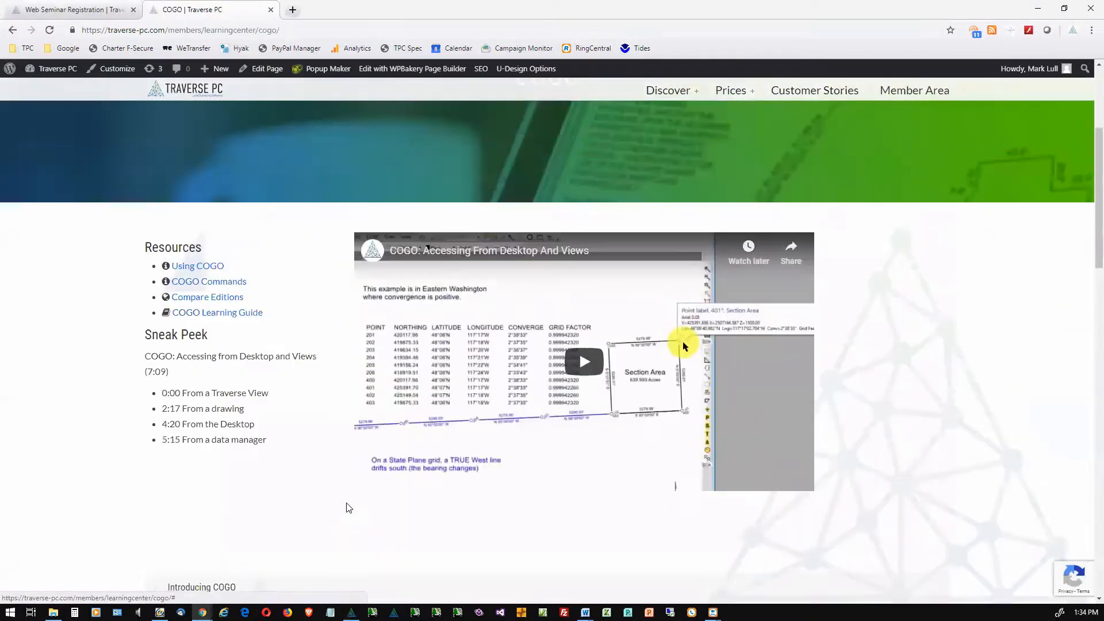
scroll(347, 507, "up", 3)
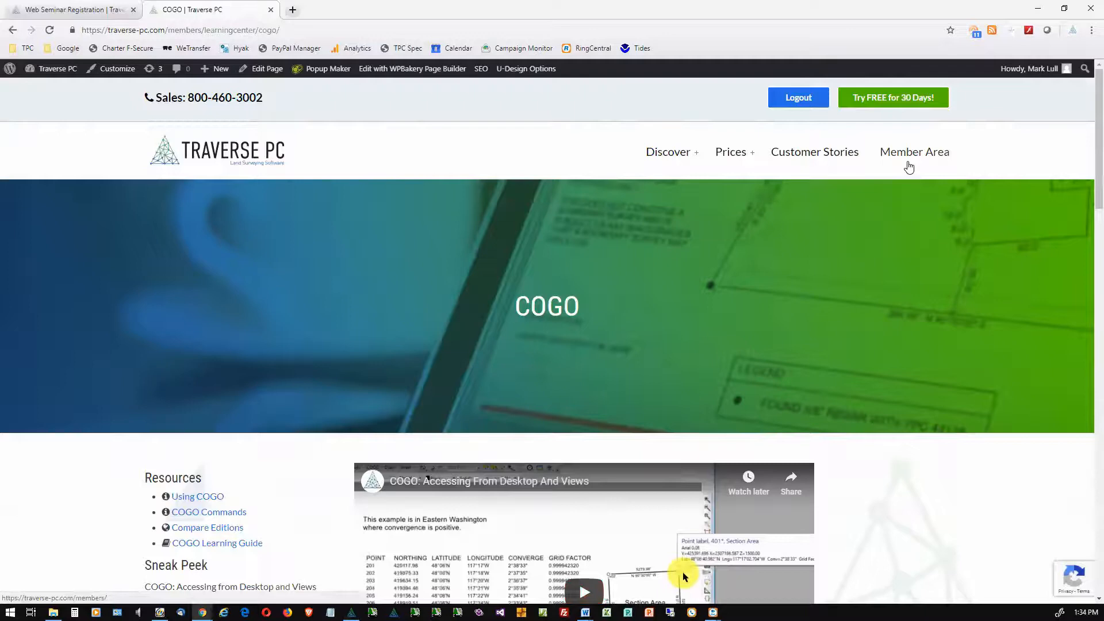
left_click(1039, 10)
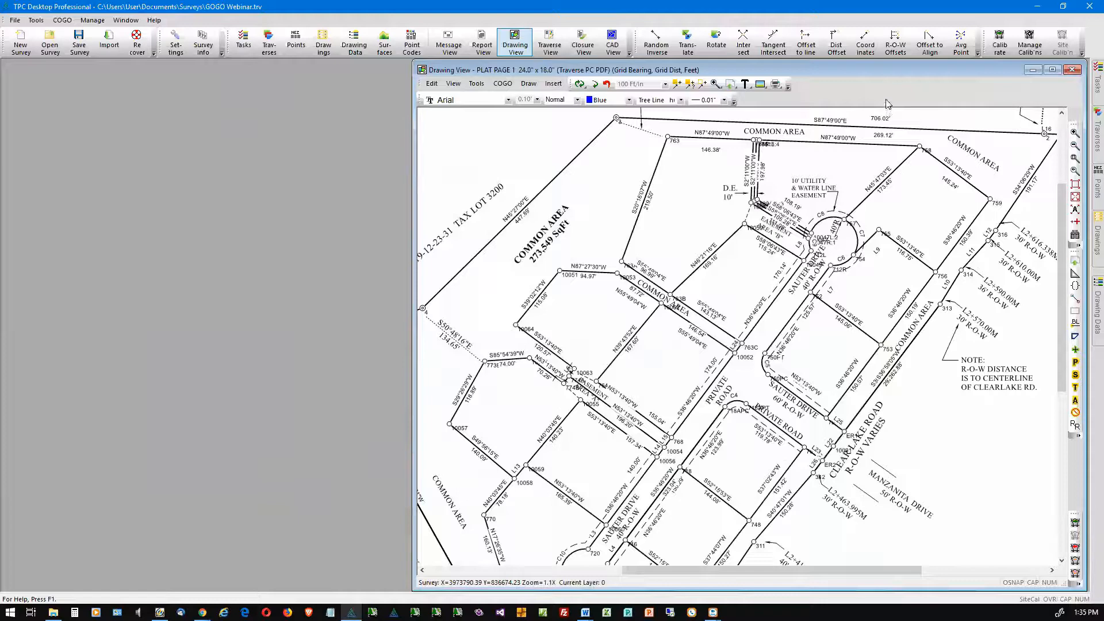
Start the R-O-W Offsets command and list the traverse choices it can compute from
left_click(897, 51)
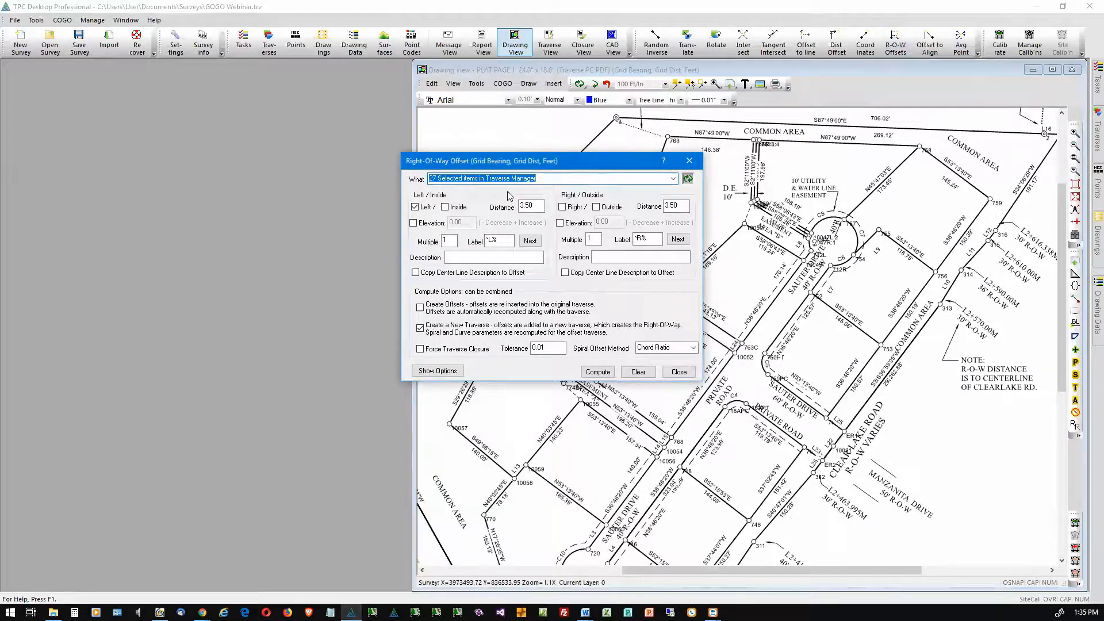
left_click(547, 179)
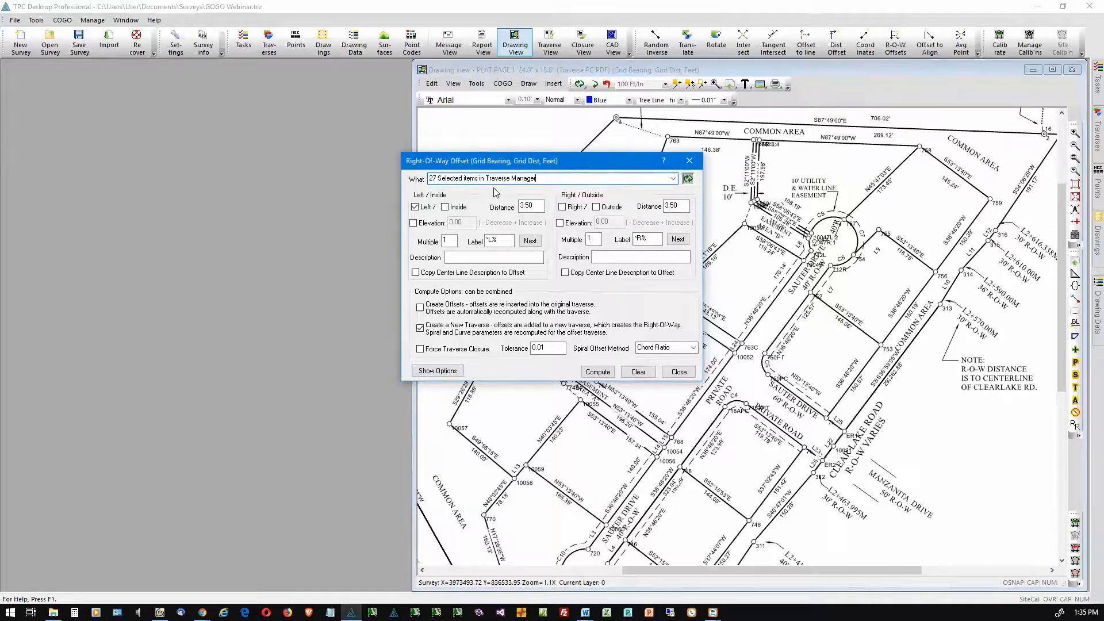
left_click(673, 180)
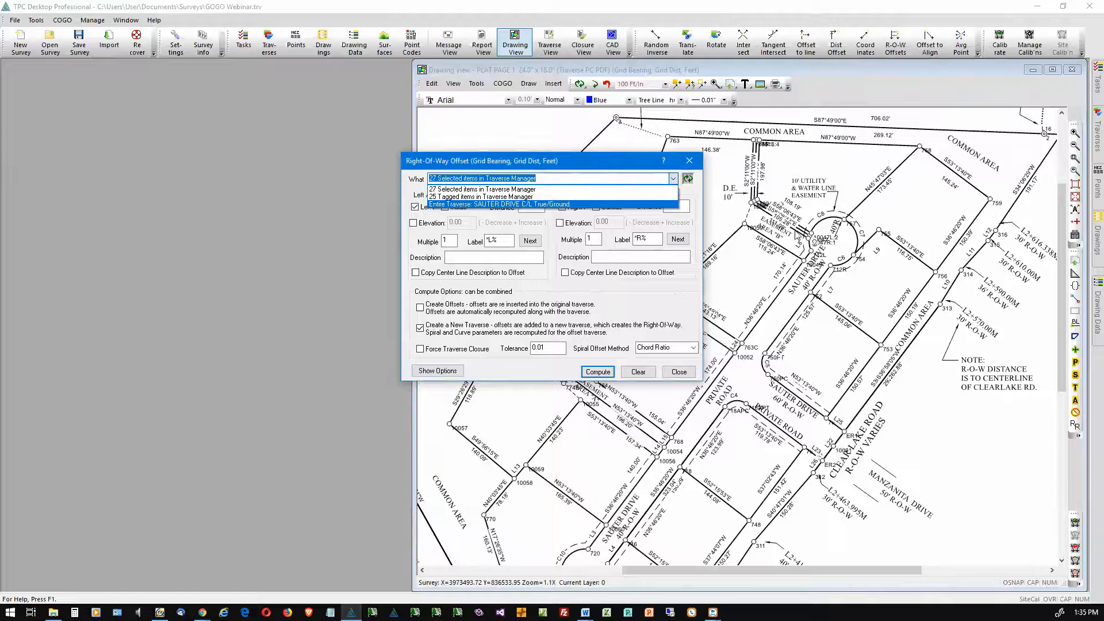
Select the traverses from EXTERIOR SUNSET COVE through Left 5.00 Feet-DE BASE 1 as the source for the offset
left_click(1092, 138)
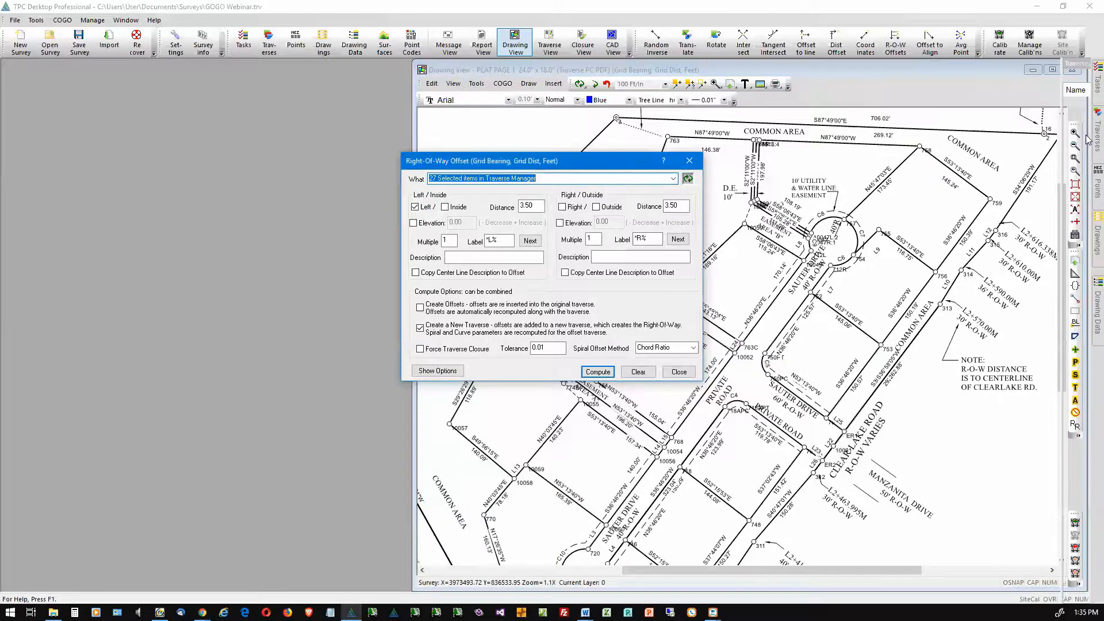
left_click(868, 190)
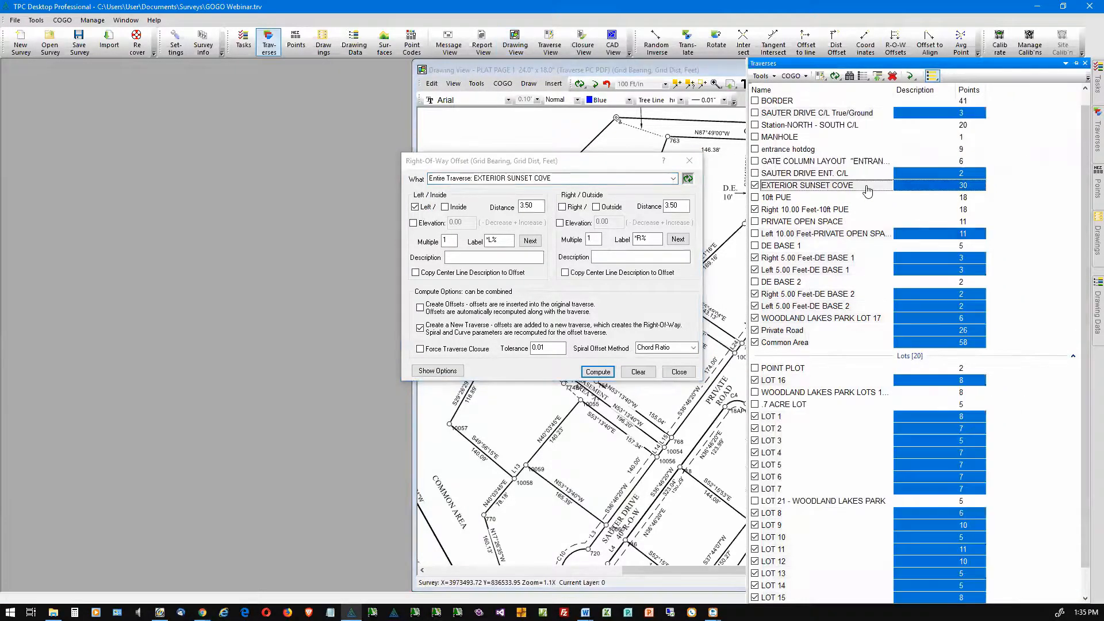
left_click(850, 272, "shift")
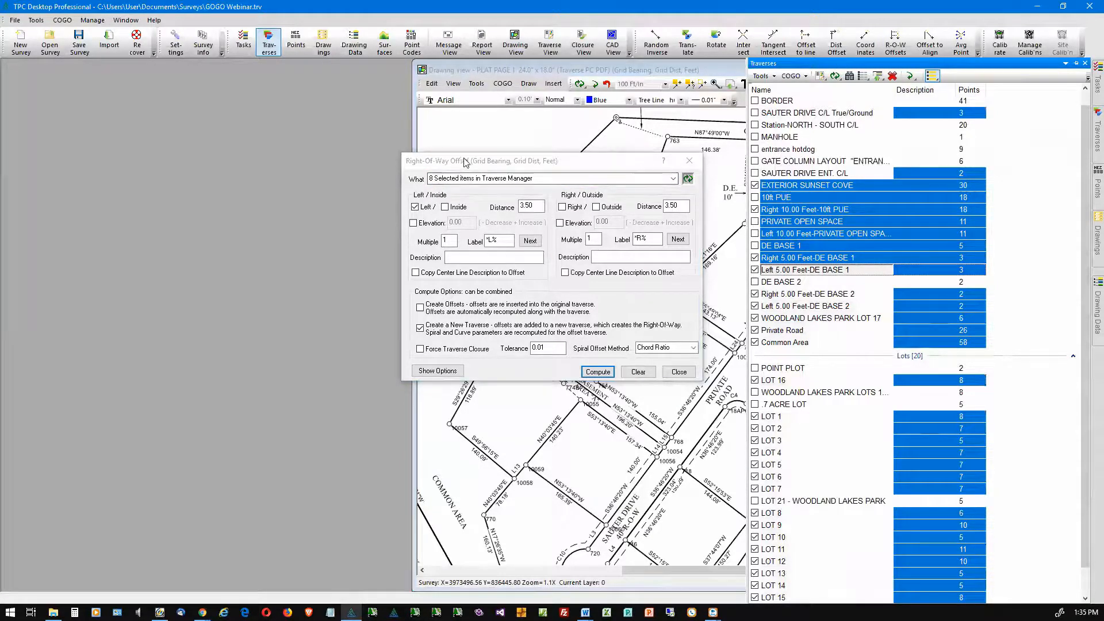
Review the source choices offered for the right-of-way offset, keeping the selected traverses as the source
left_click(462, 178)
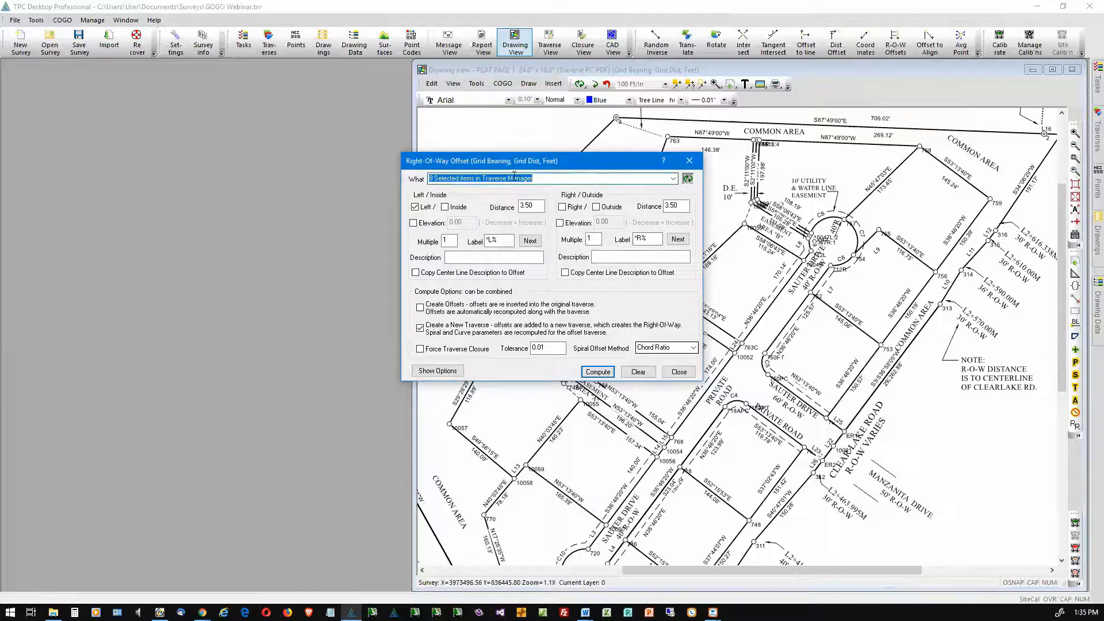
left_click(677, 181)
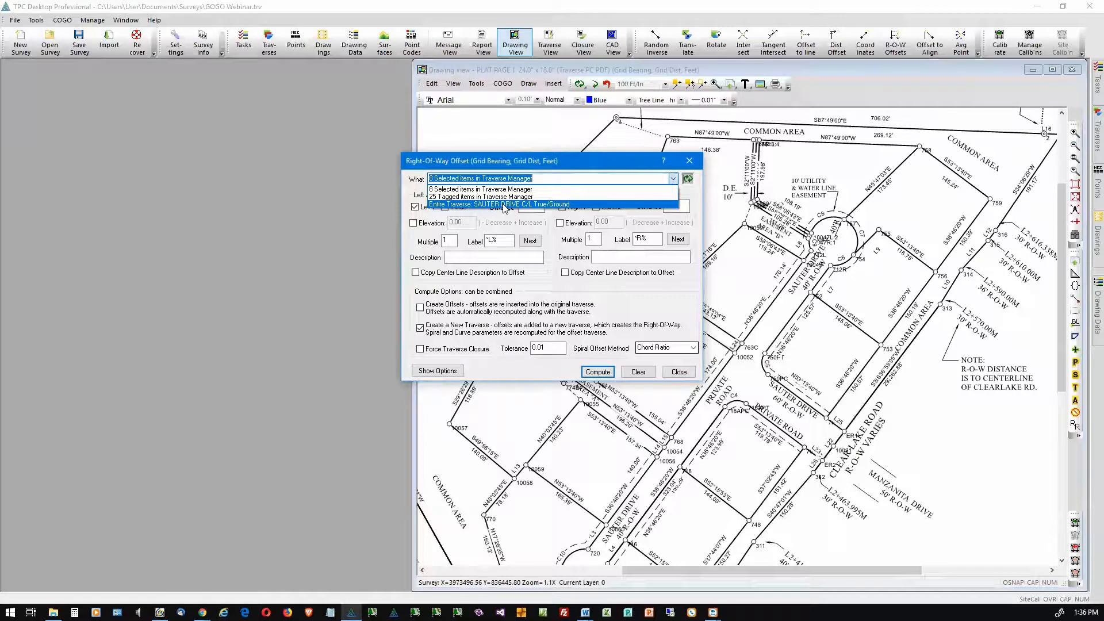
left_click(521, 171)
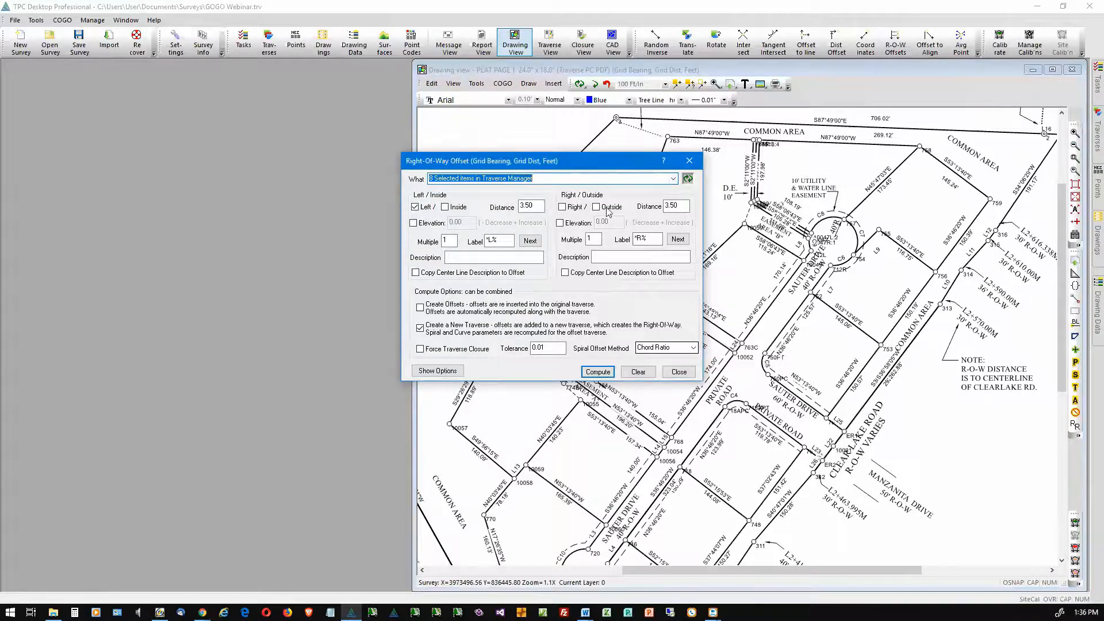
left_click(685, 377)
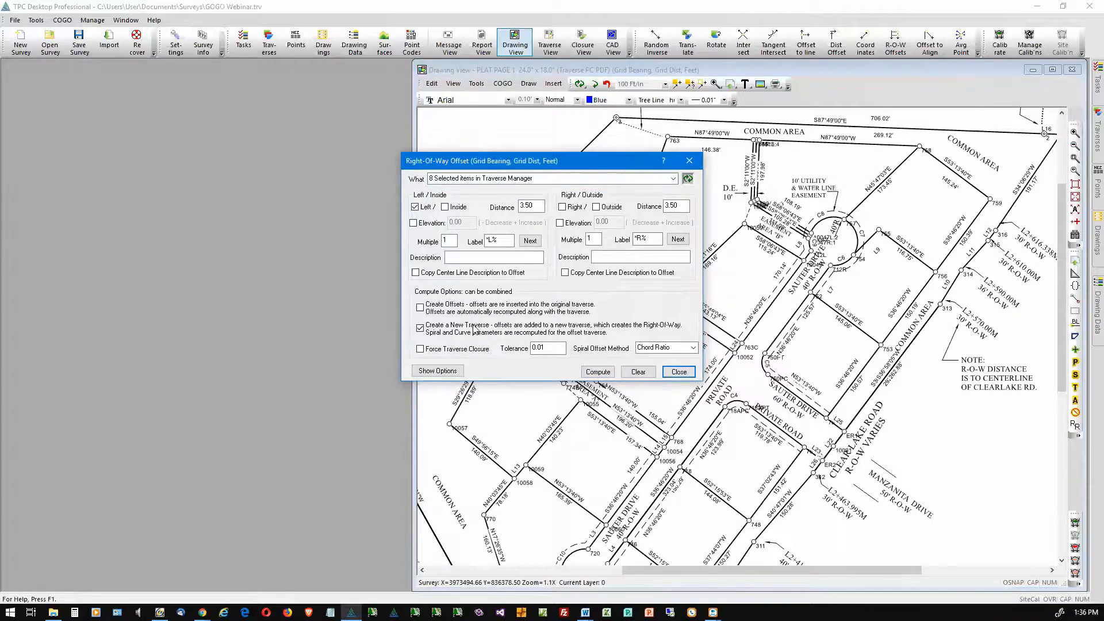
Display the units, distance and direction options of the Right-Of-Way Offset dialog
left_click(437, 371)
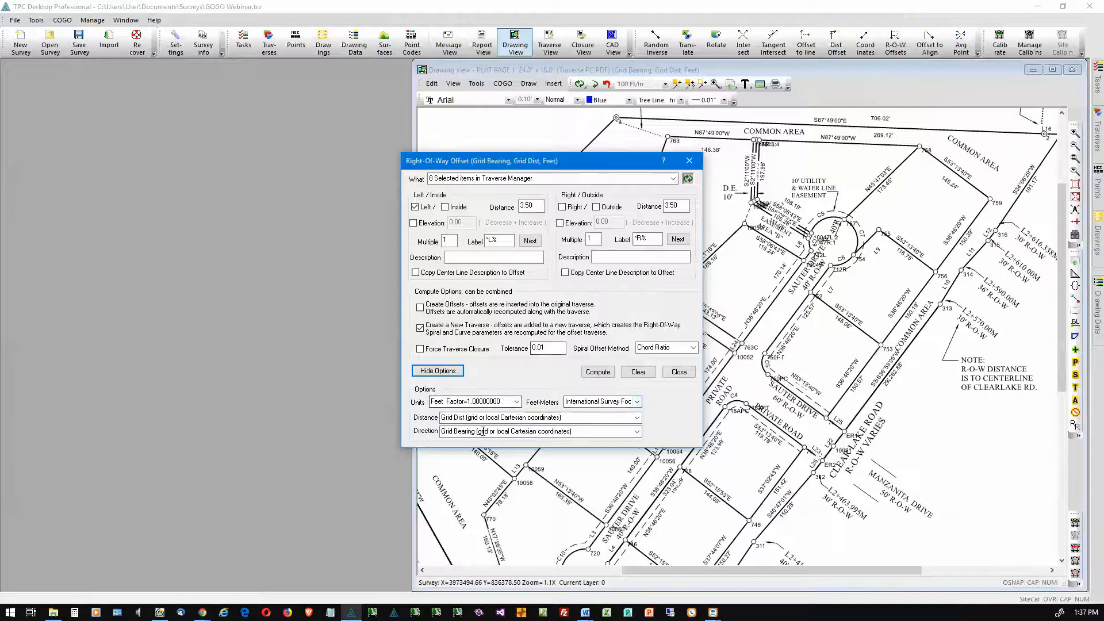
left_click(438, 371)
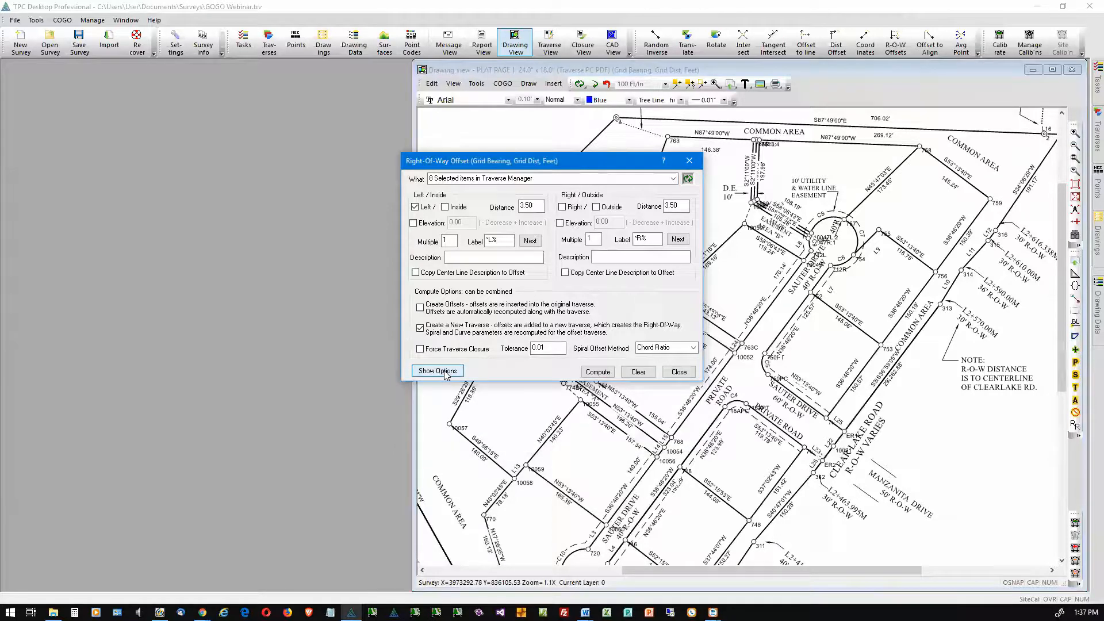
left_click(438, 371)
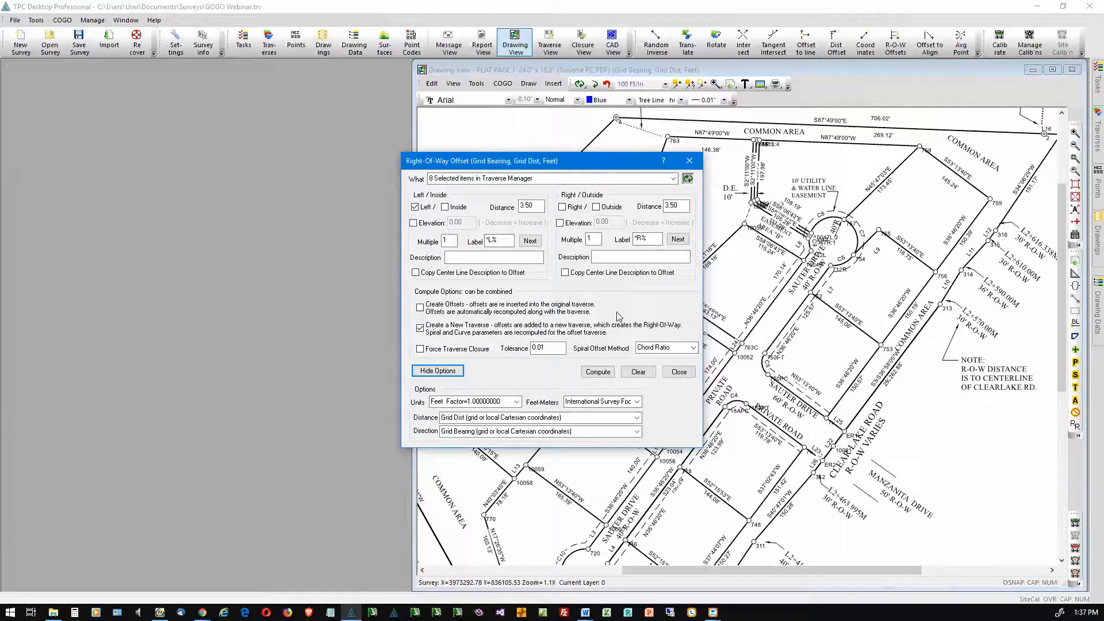
Clear the Right-Of-Way Offset settings and close the dialog
left_click(634, 372)
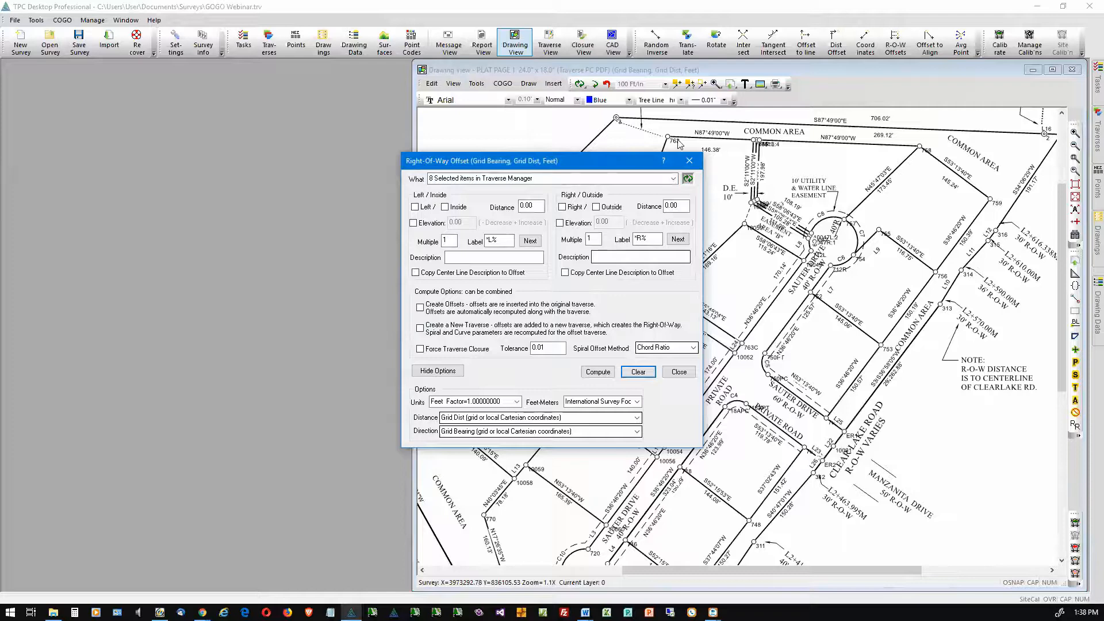
left_click(672, 373)
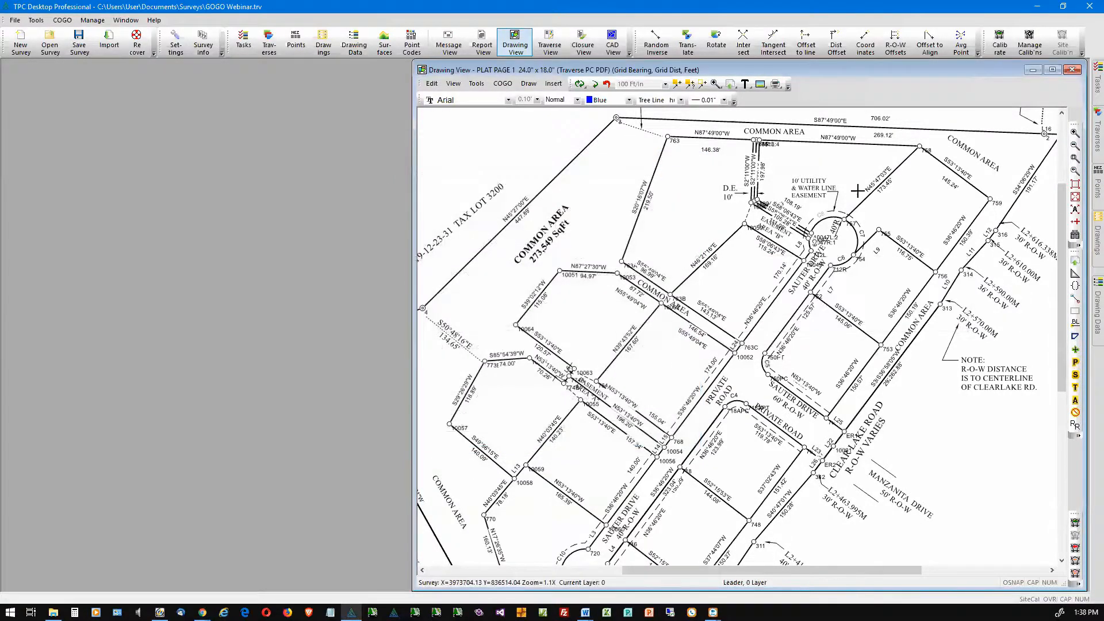
Open the SAUTER DRIVE C/L True/Ground traverse and start a Right-Of-Way Offset for the entire traverse
left_click(1098, 135)
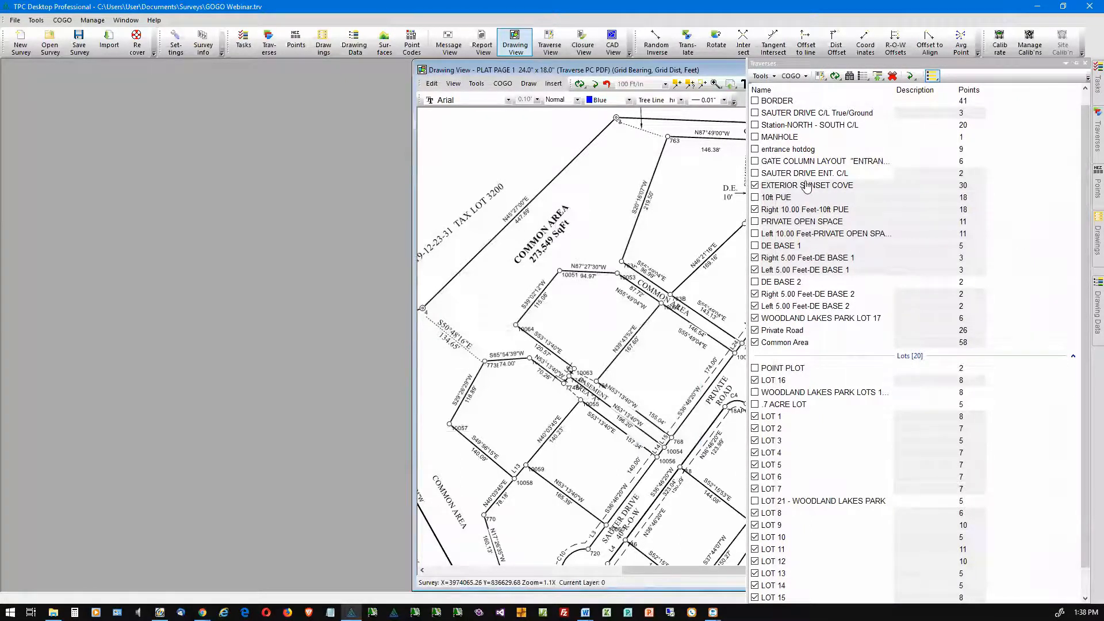
scroll(809, 234, "up", 1)
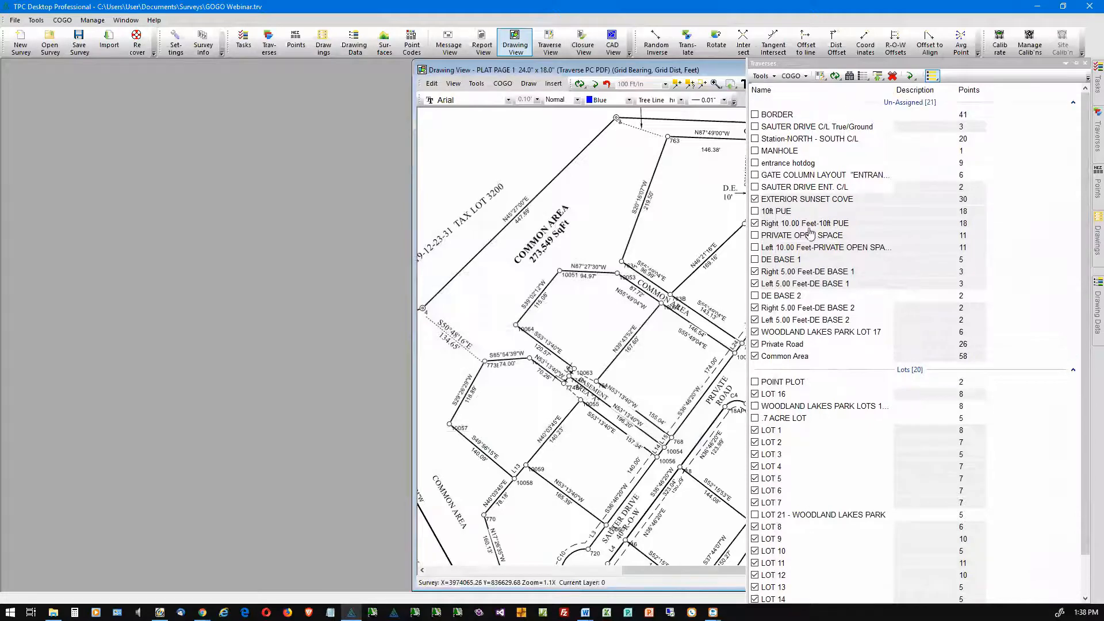
double_click(816, 131)
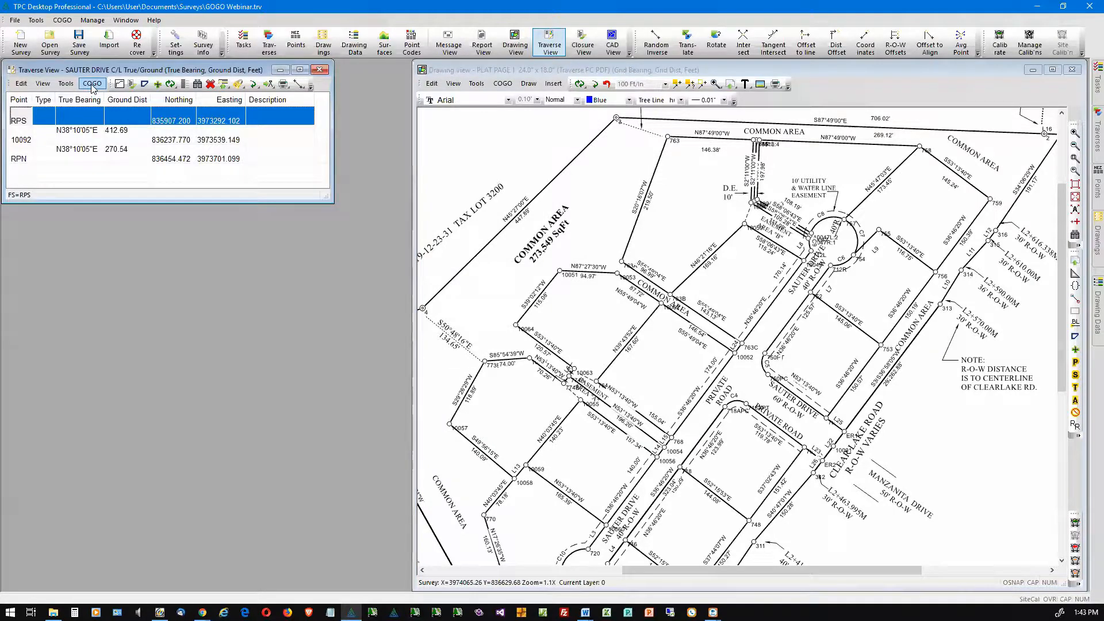
left_click(92, 84)
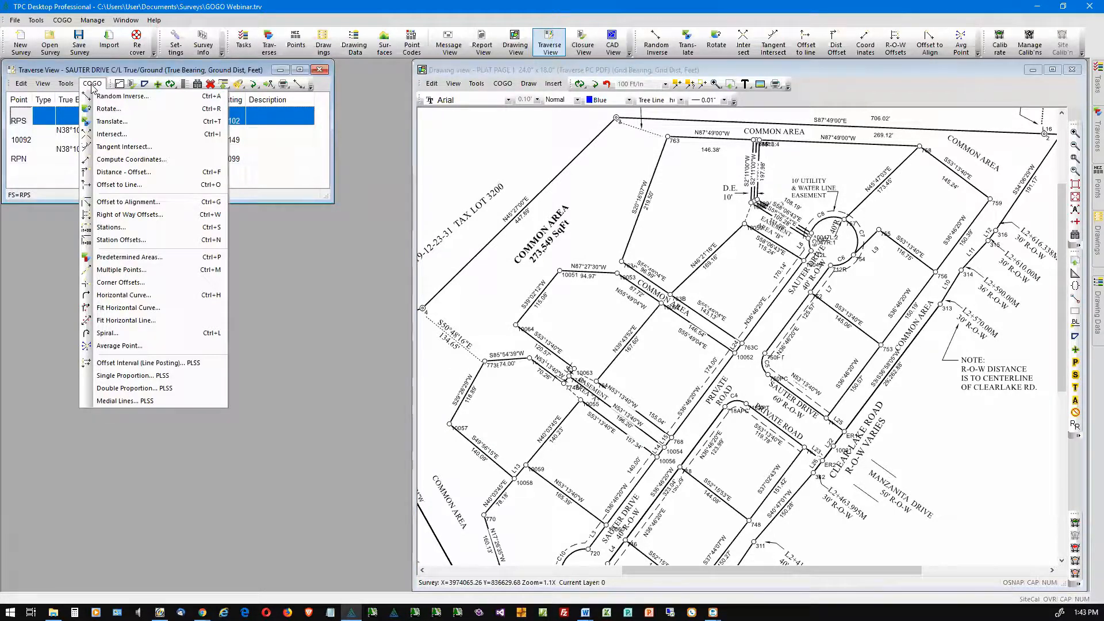
left_click(123, 216)
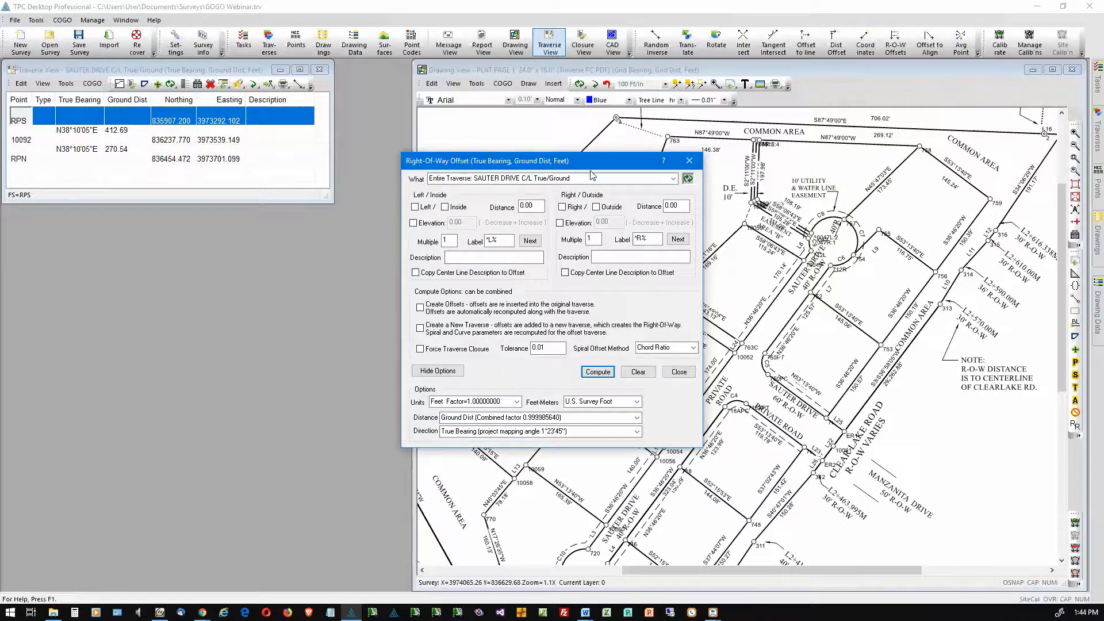
Hide the units, distance and direction options of the Right-Of-Way Offset dialog and close it
left_click(447, 372)
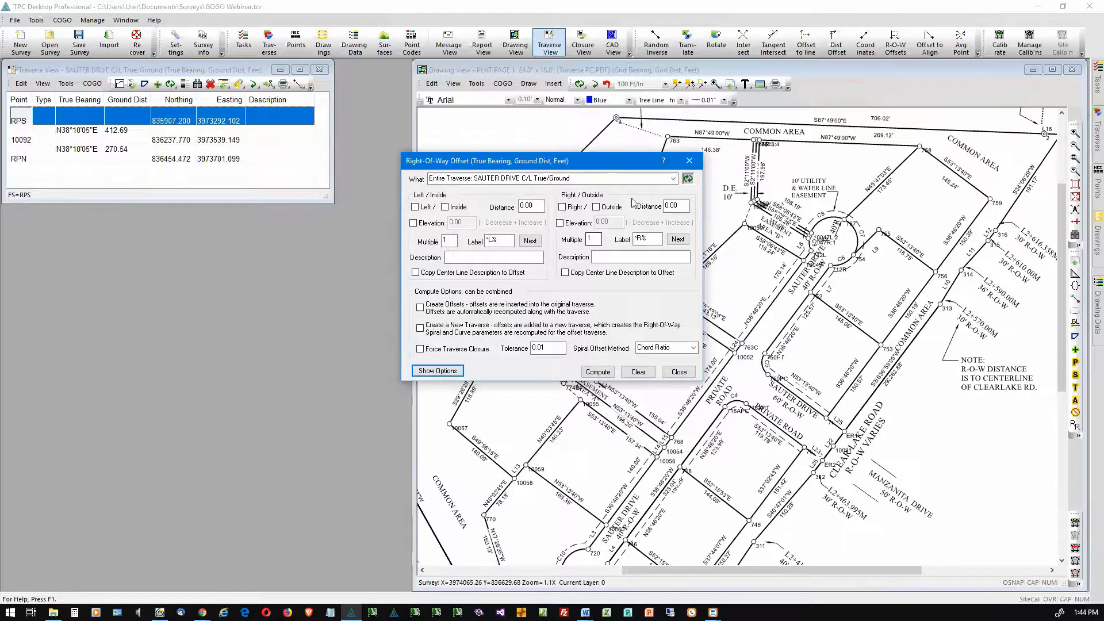
left_click(689, 162)
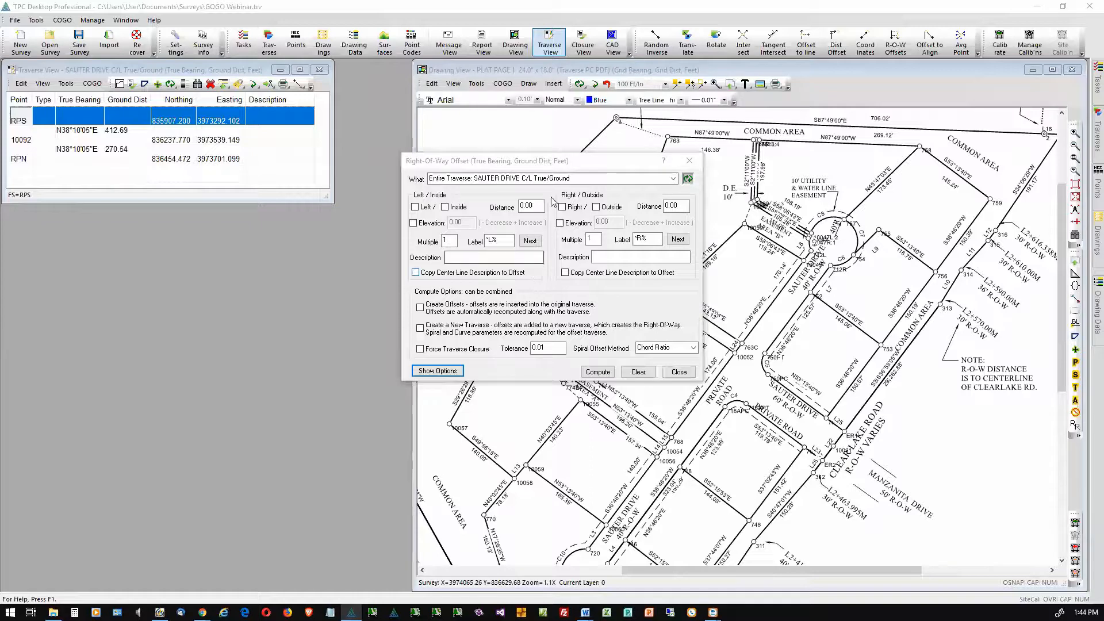
left_click(566, 166)
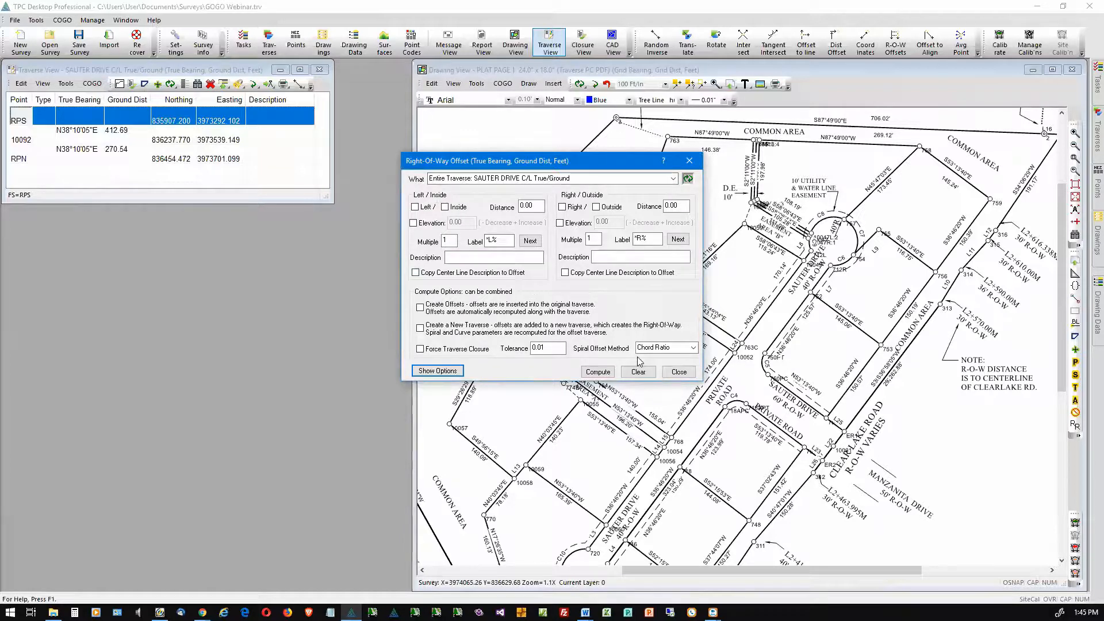
left_click(671, 371)
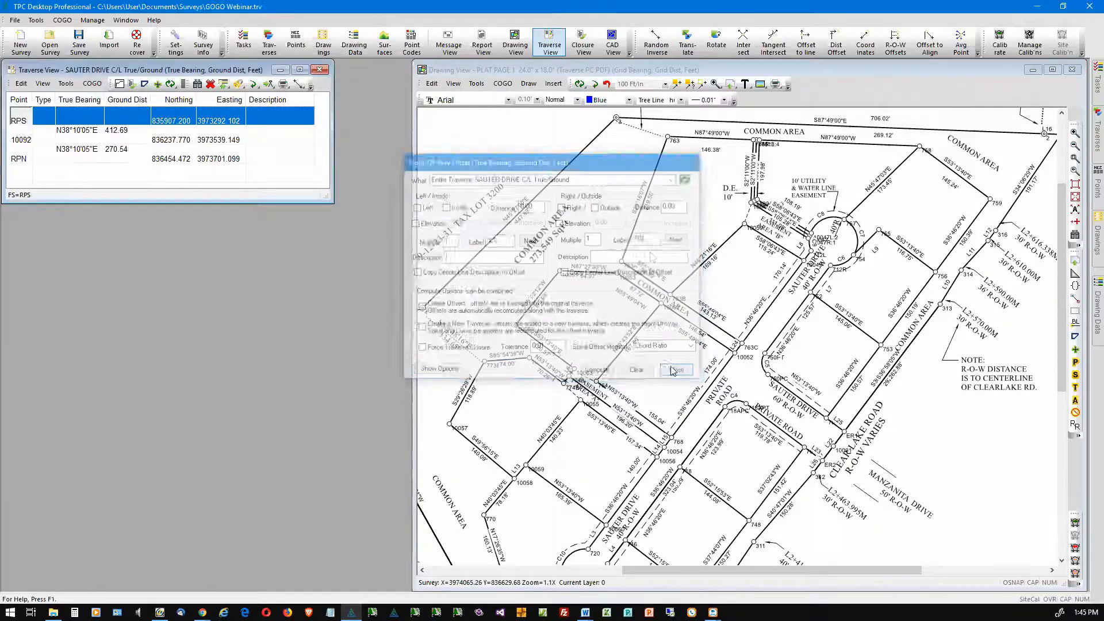
Start Right-Of-Way Offset from the PLAT PAGE 1 drawing to examine its source, and close the dialog without computing
left_click(574, 69)
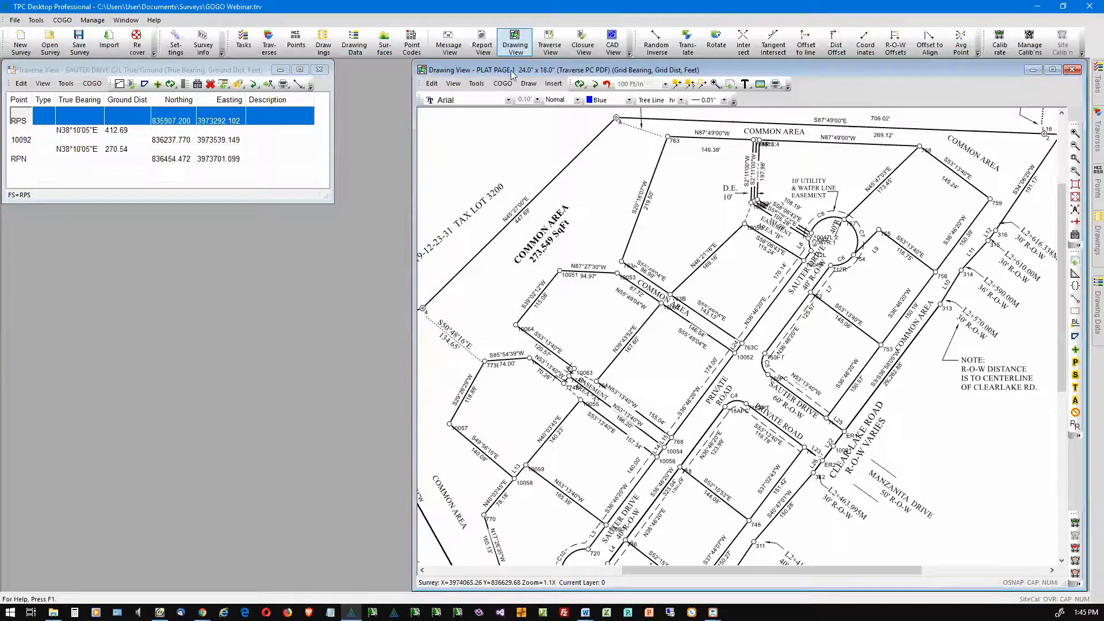
left_click(500, 83)
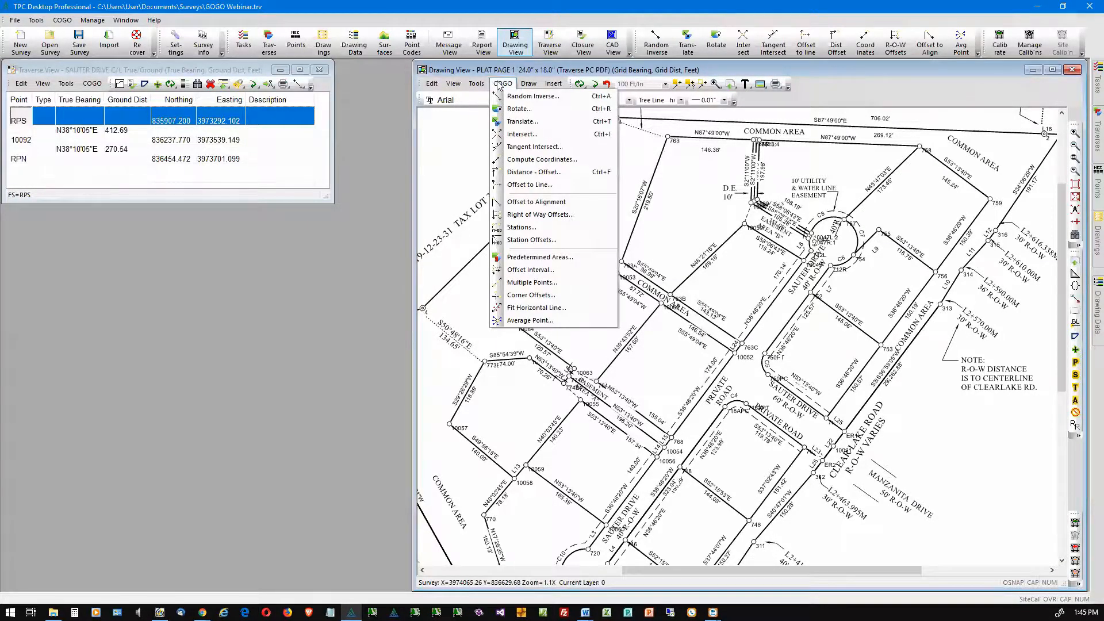
left_click(540, 216)
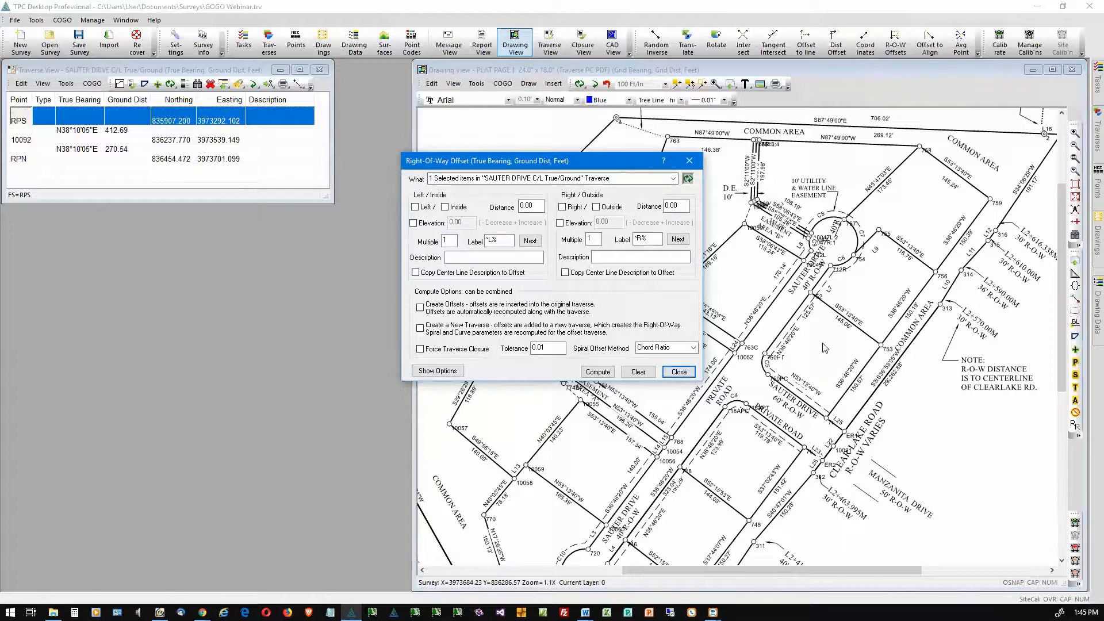
left_click(679, 372)
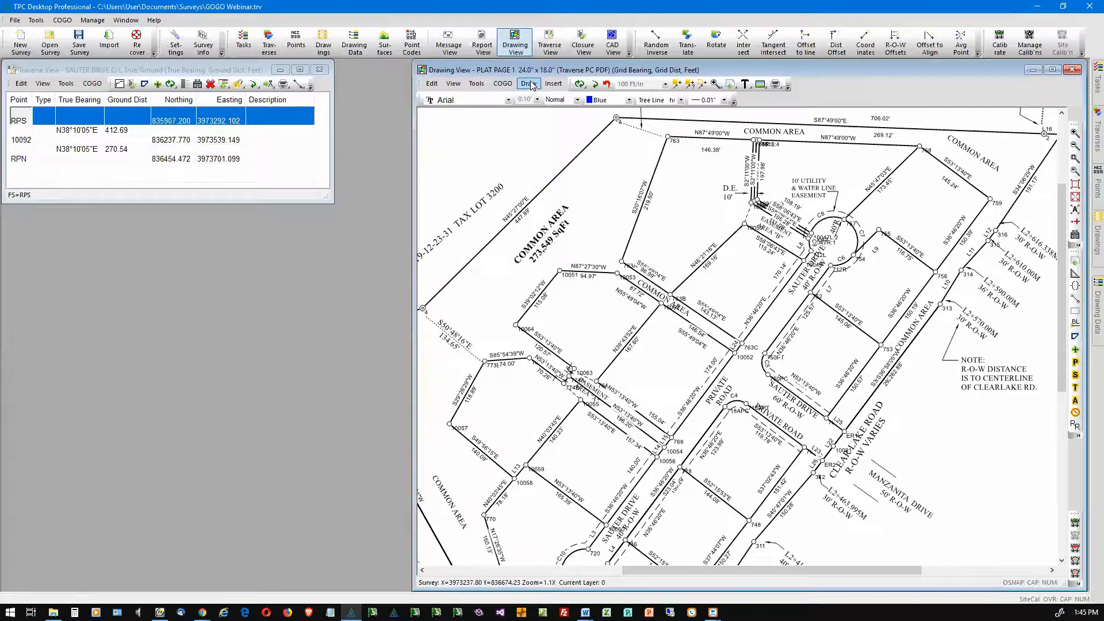
Start Translate from the PLAT PAGE 1 drawing, review its source choices, and close the dialog without computing
left_click(506, 84)
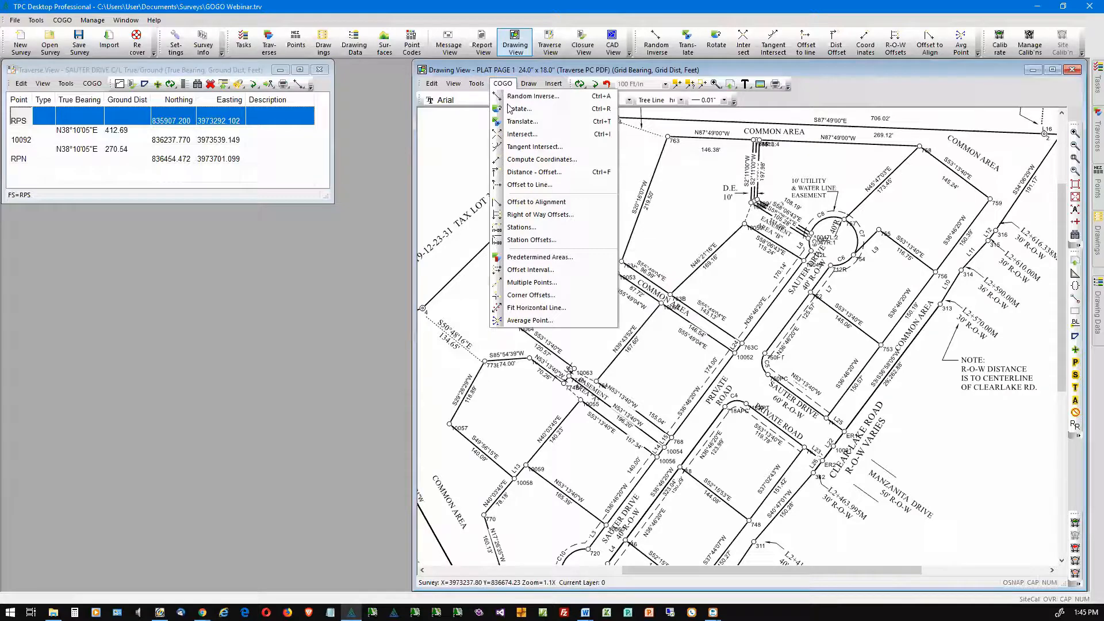
left_click(522, 121)
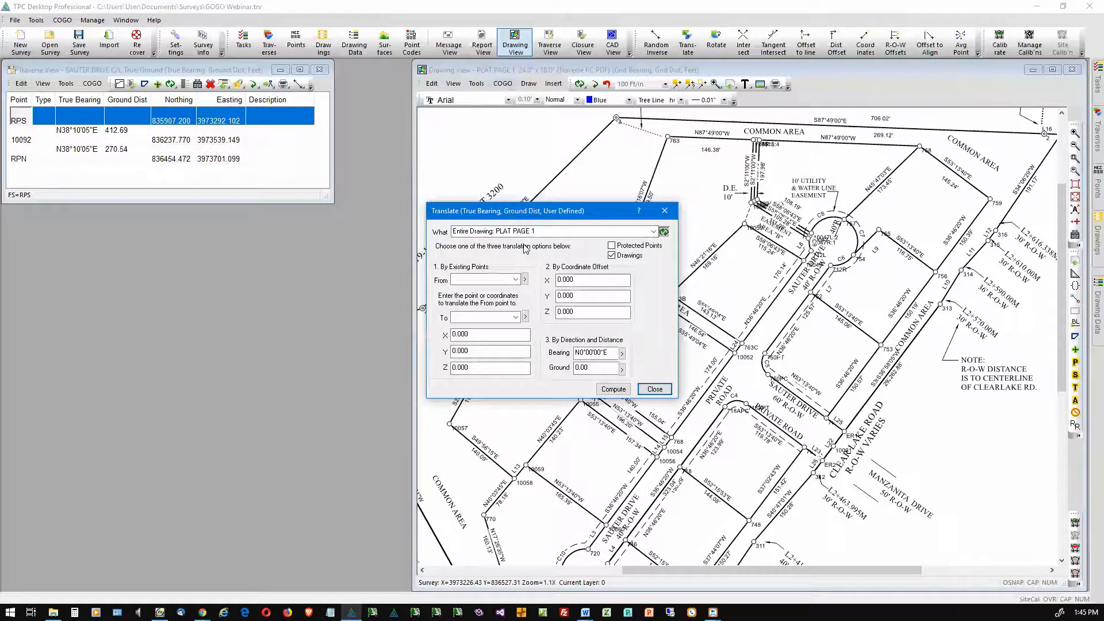
left_click(654, 232)
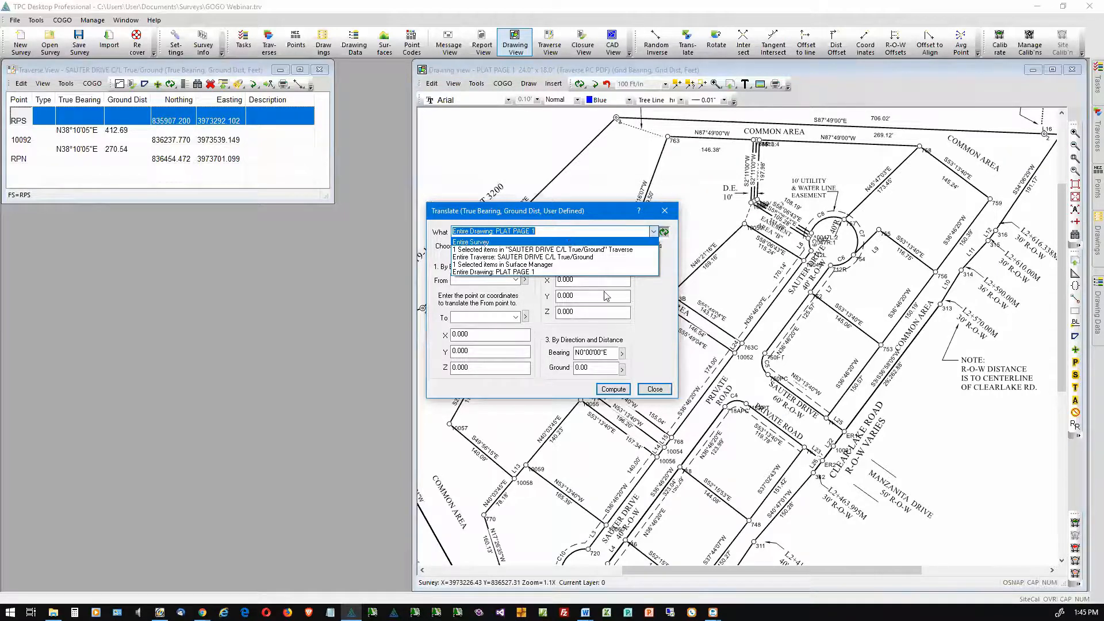
left_click(656, 391)
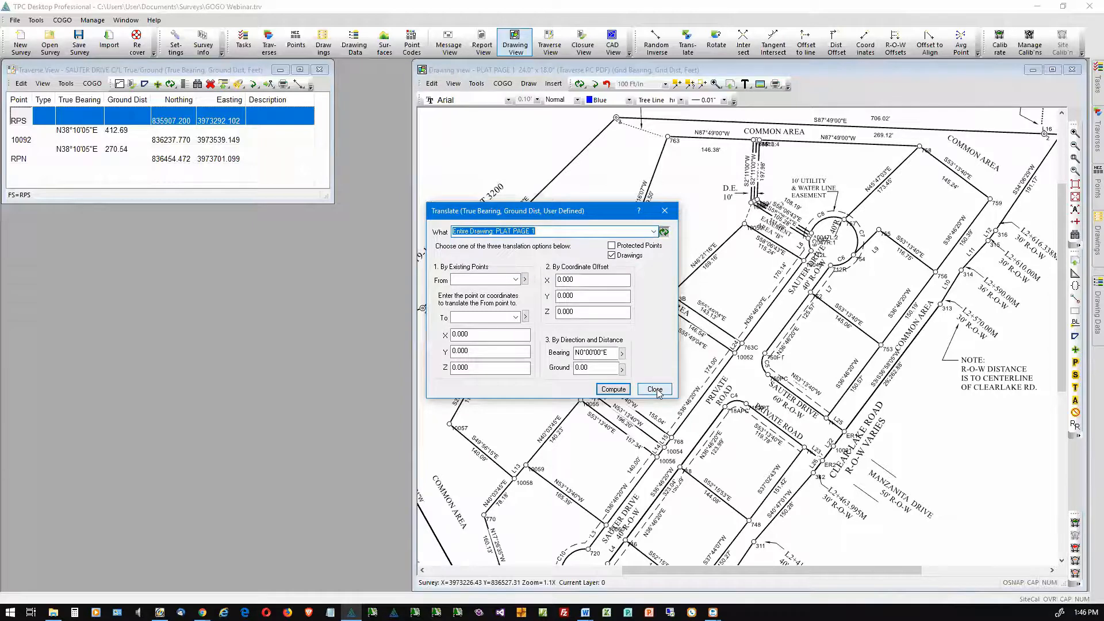
left_click(655, 390)
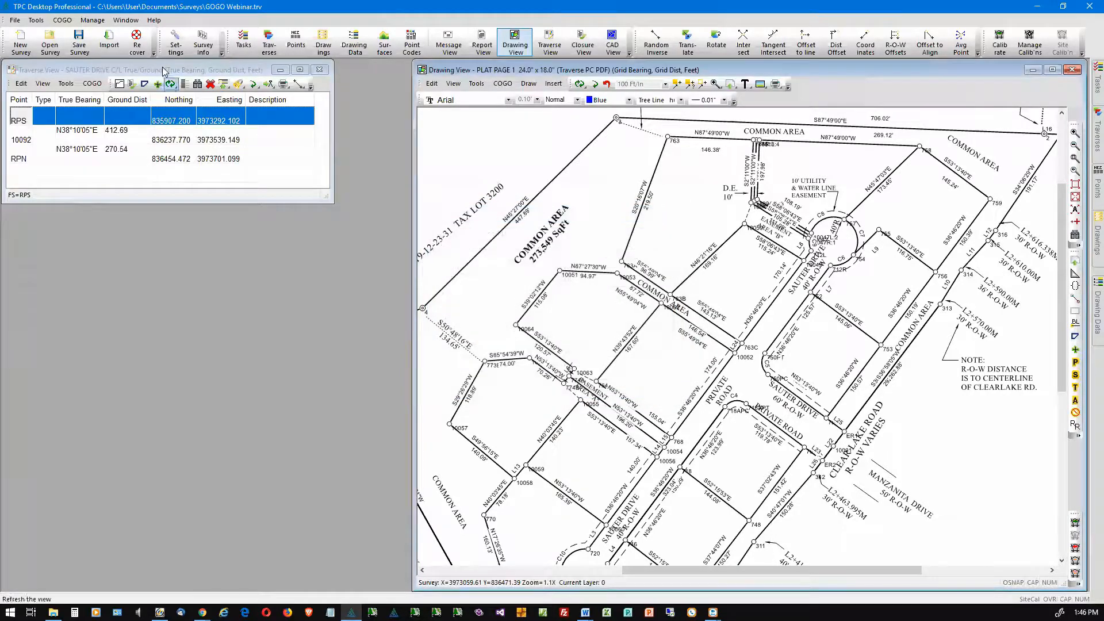
Select points RPS and 10092 in the traverse, start Right-Of-Way Offset for them, and close it without computing
left_click(26, 145)
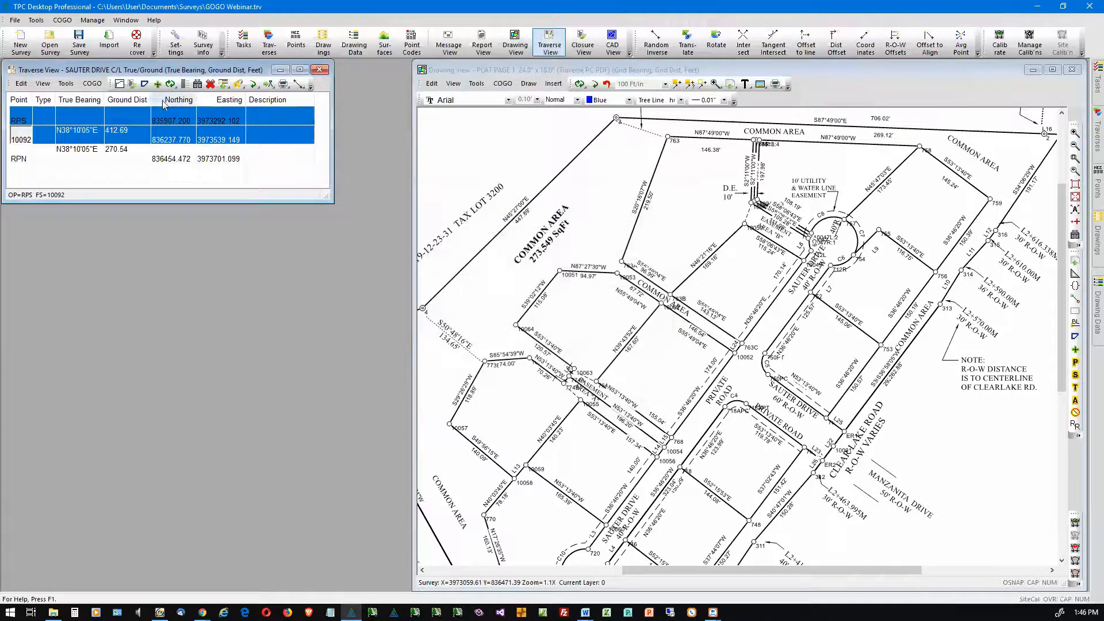
left_click(91, 84)
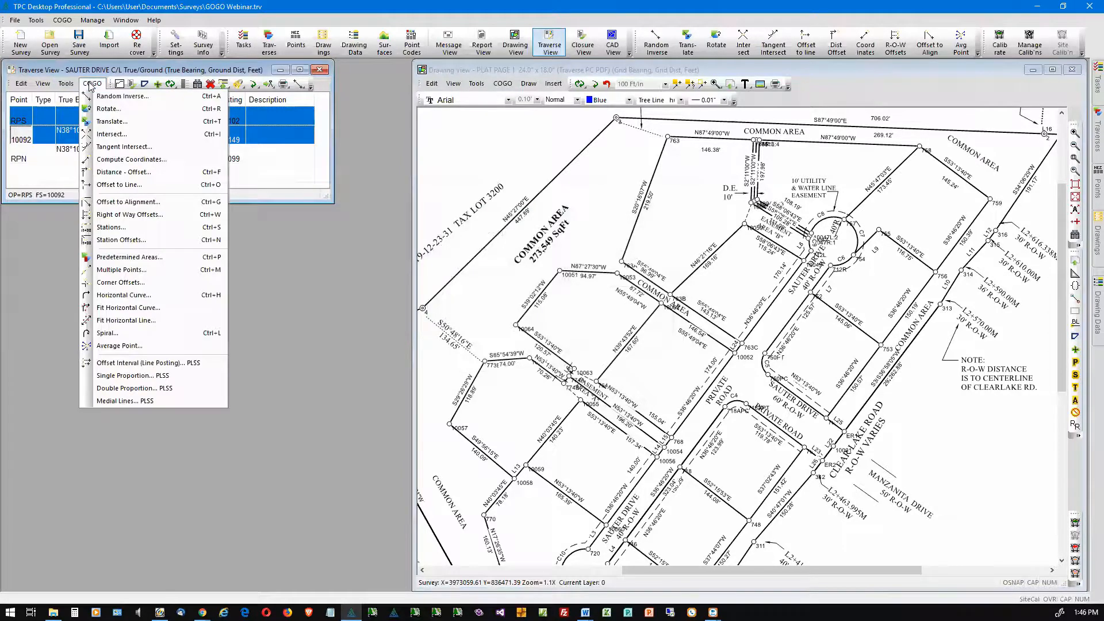
left_click(118, 215)
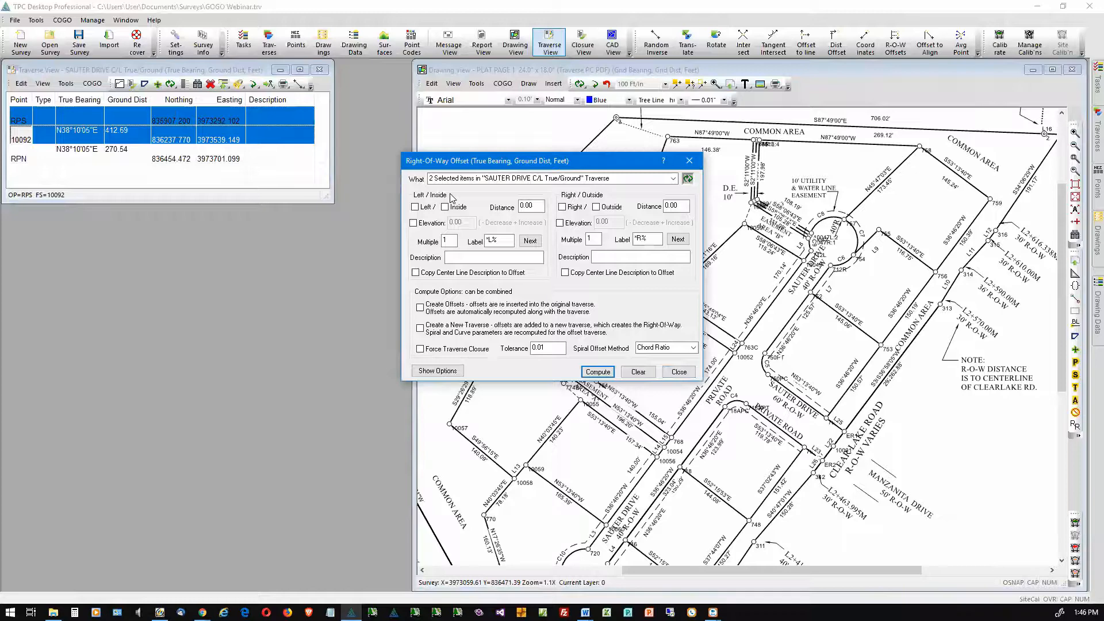
left_click(677, 373)
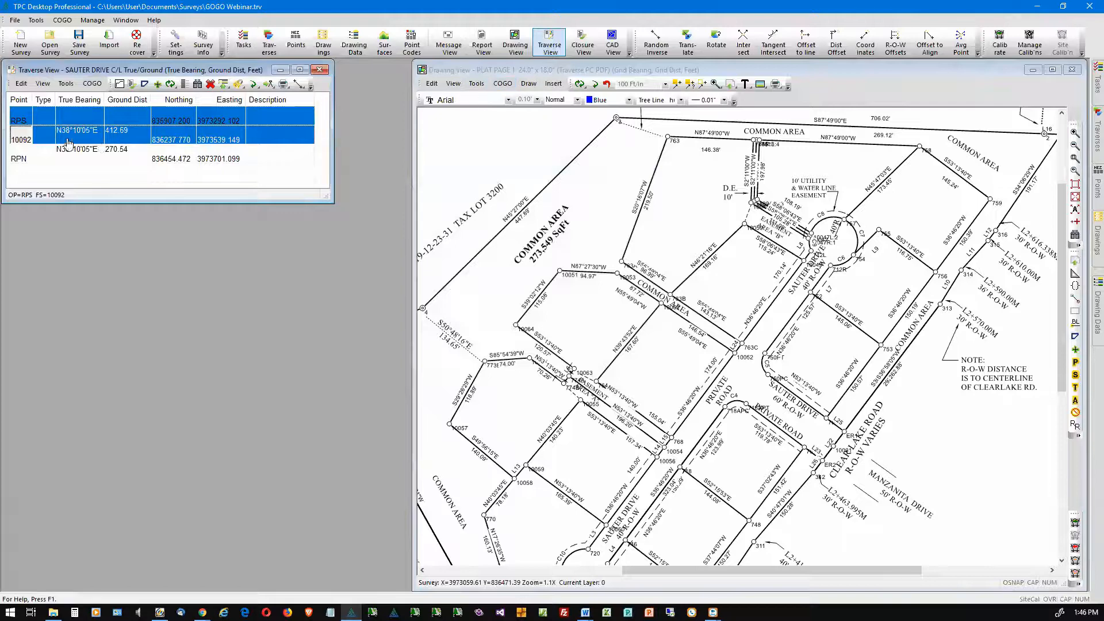
Display the COGO routines available for the selected traverse points through their shortcut commands
right_click(21, 139)
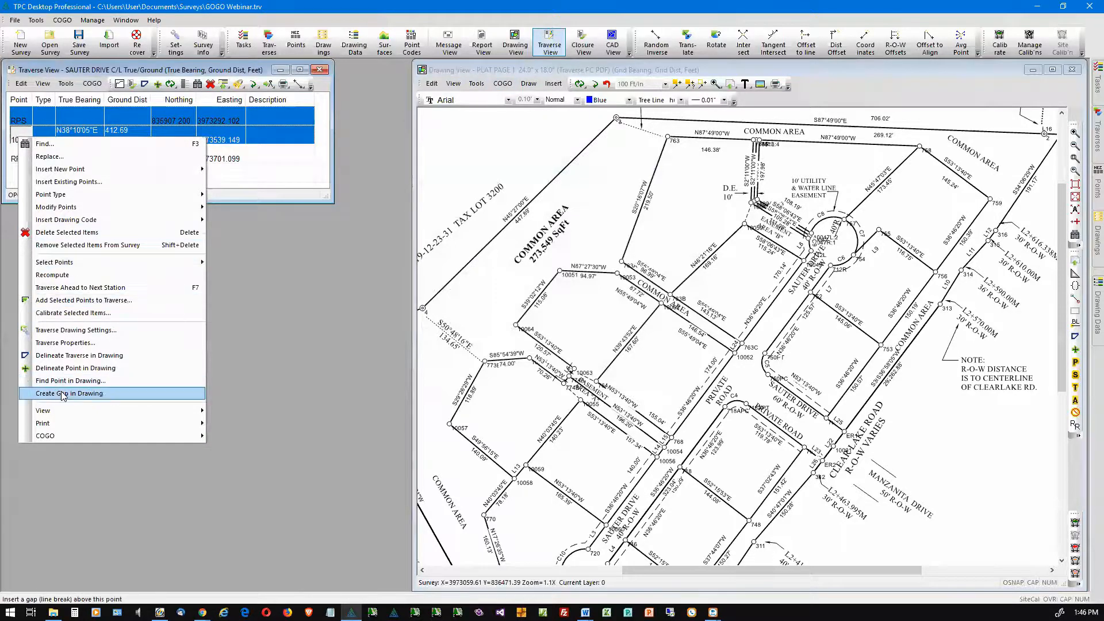
mouse_move(52, 437)
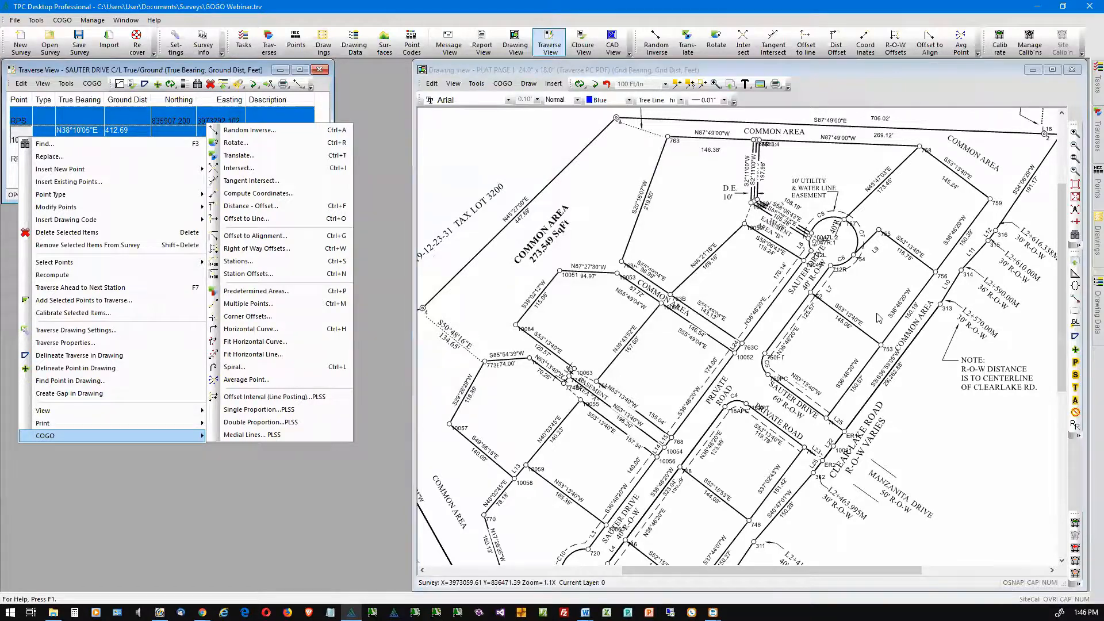
Start Translate for point 1 in the Points list, extend the selection through point 6+00, and close Translate without computing
left_click(1087, 187)
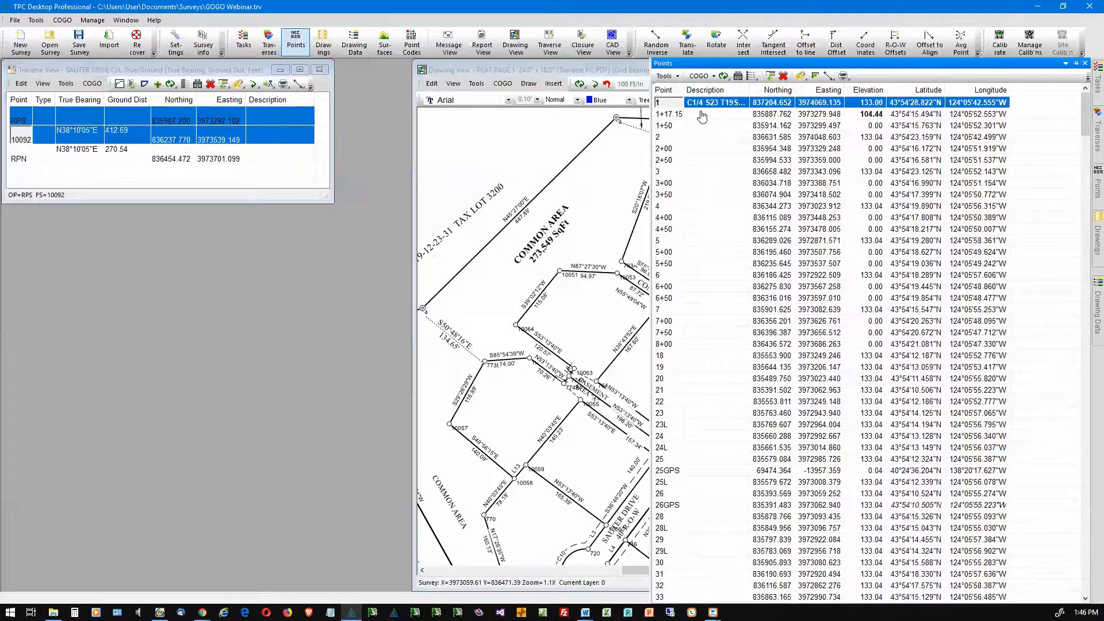
left_click(711, 77)
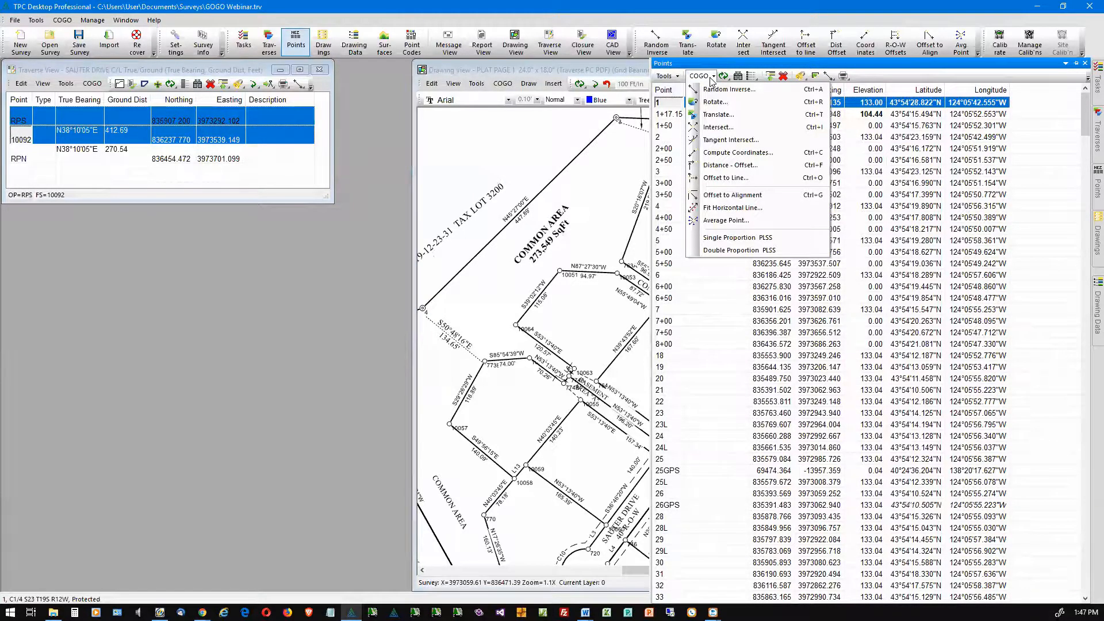
left_click(713, 115)
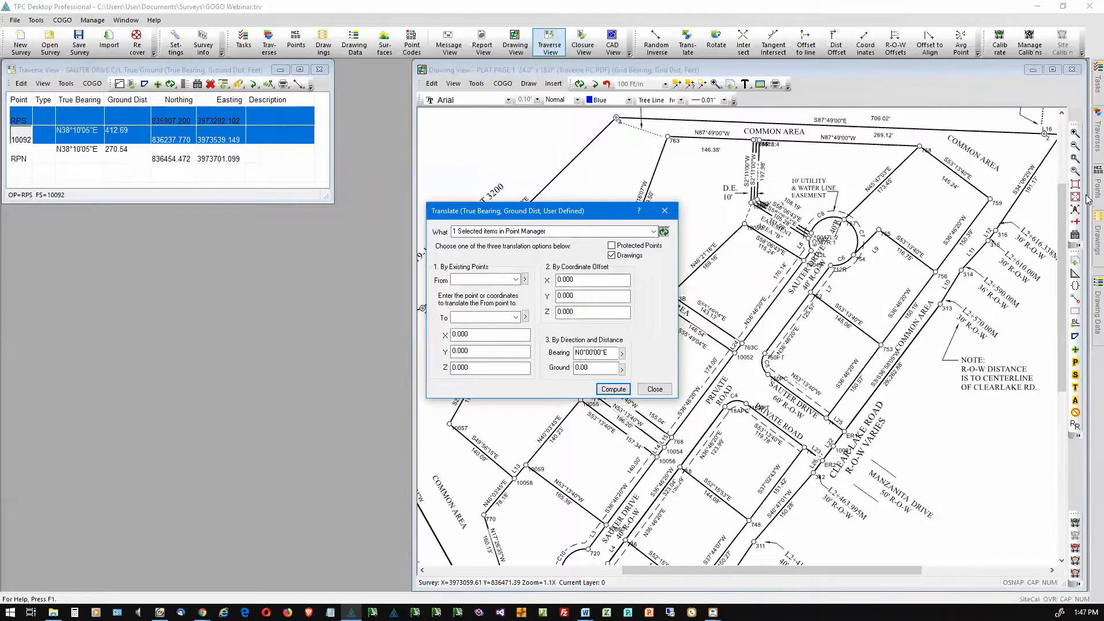
mouse_move(1087, 196)
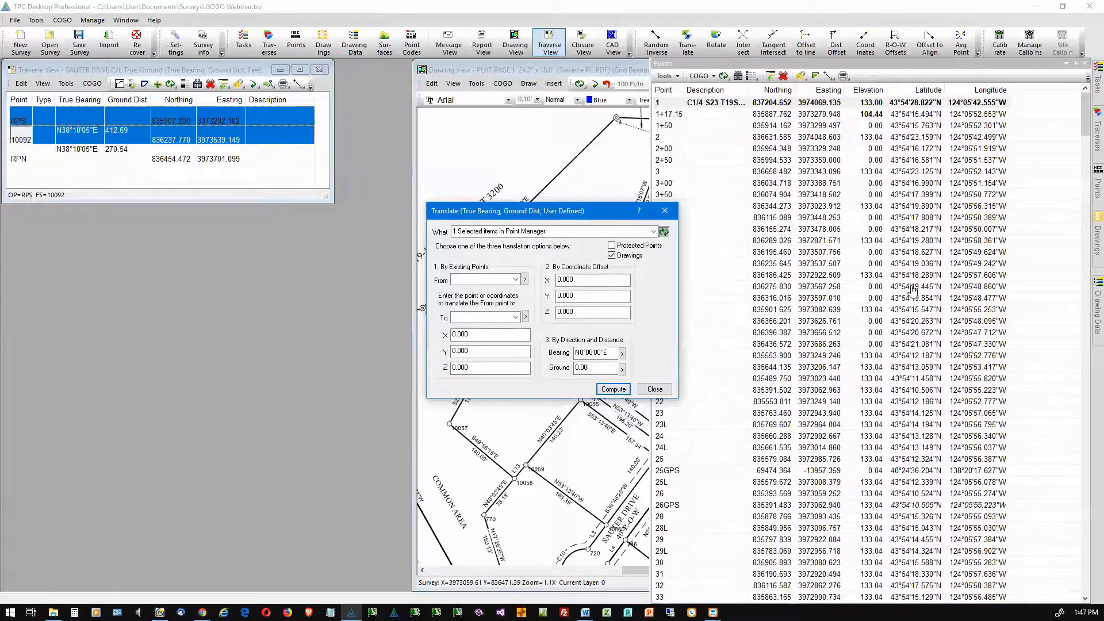
left_click(913, 287, "shift")
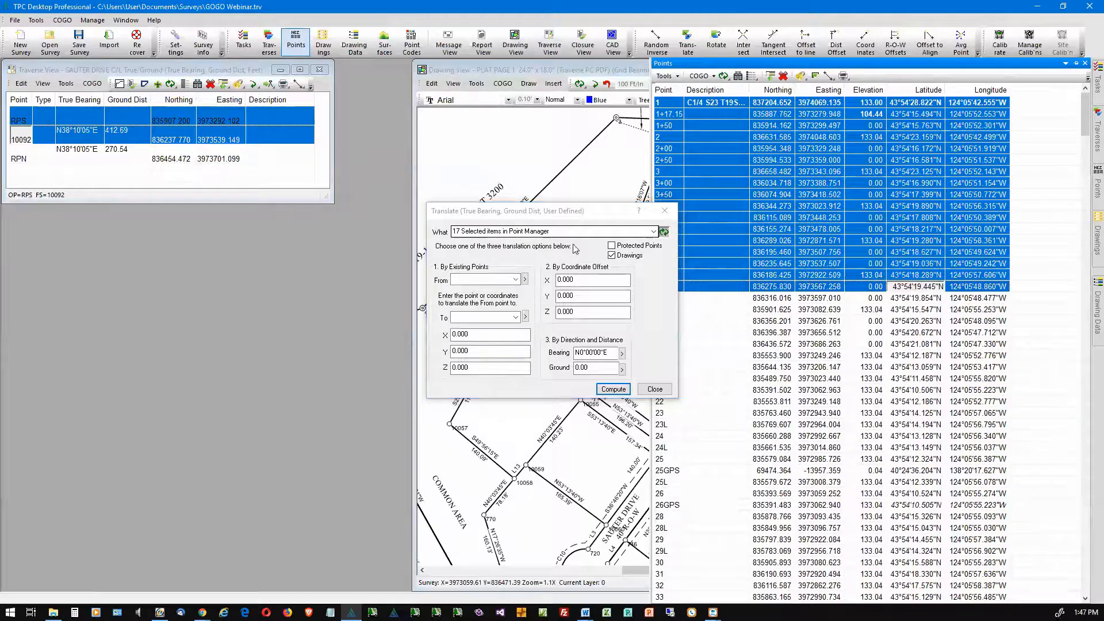
left_click(667, 213)
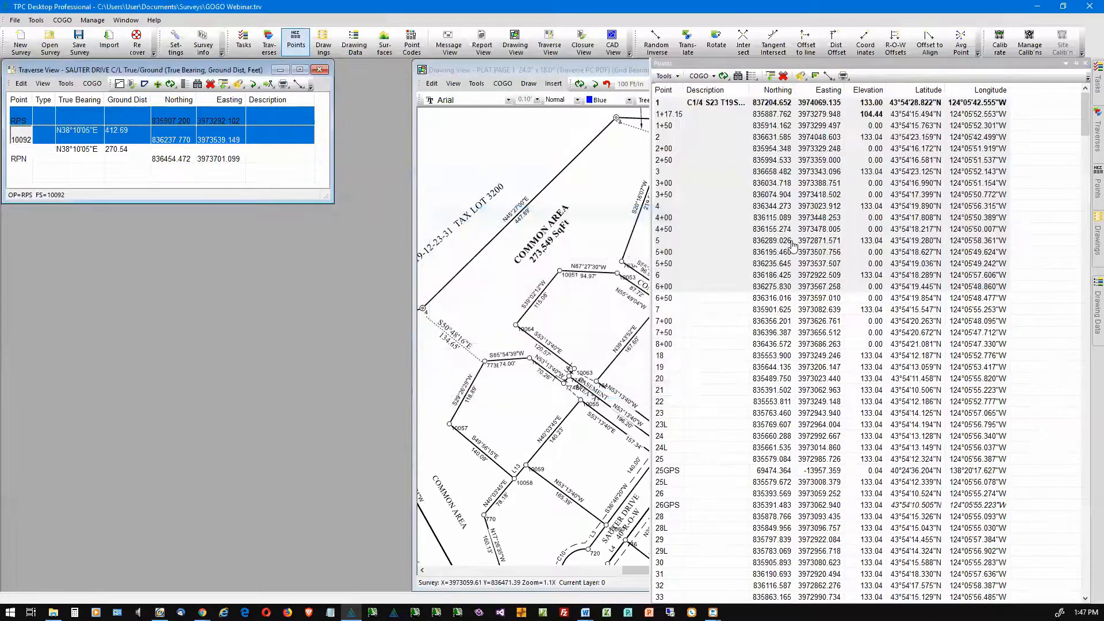
Display the COGO routines available for the selected points 1 through 6+00
right_click(778, 245)
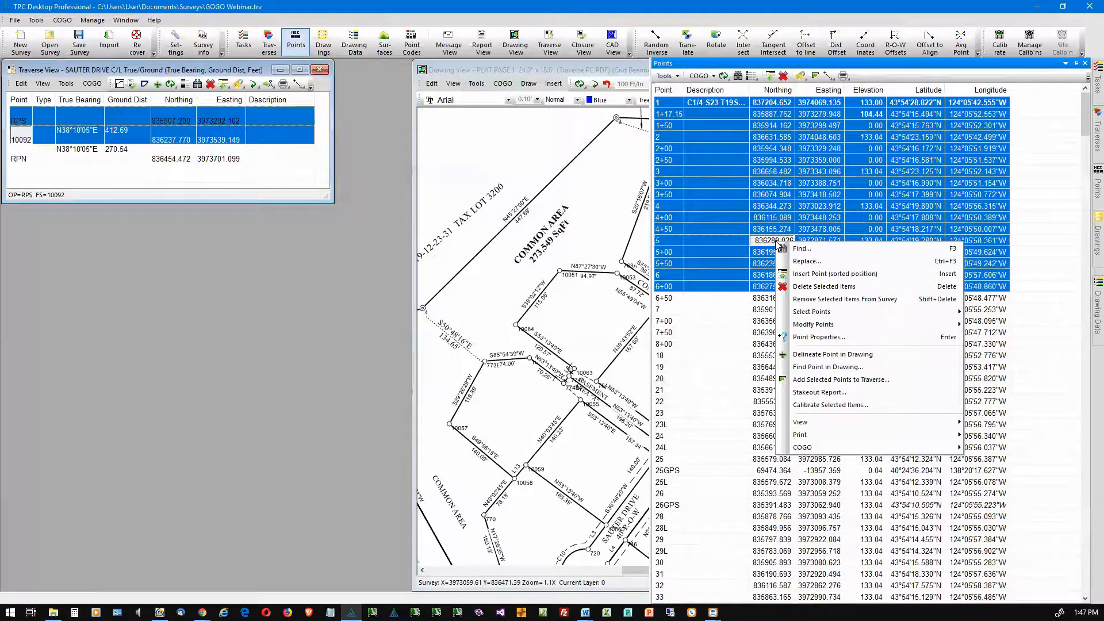
mouse_move(814, 450)
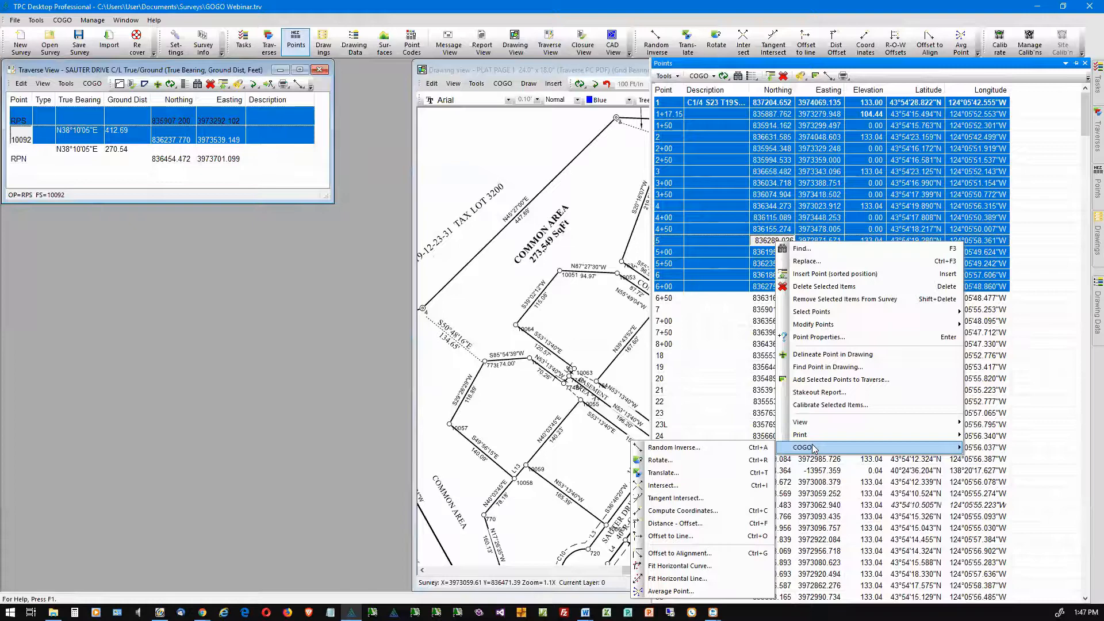
Select the traverses from SAUTER DRIVE C/L True/Ground through Left 10.00 Feet-PRIVATE OPEN SPACE and display the COGO routines available for them
left_click(1088, 147)
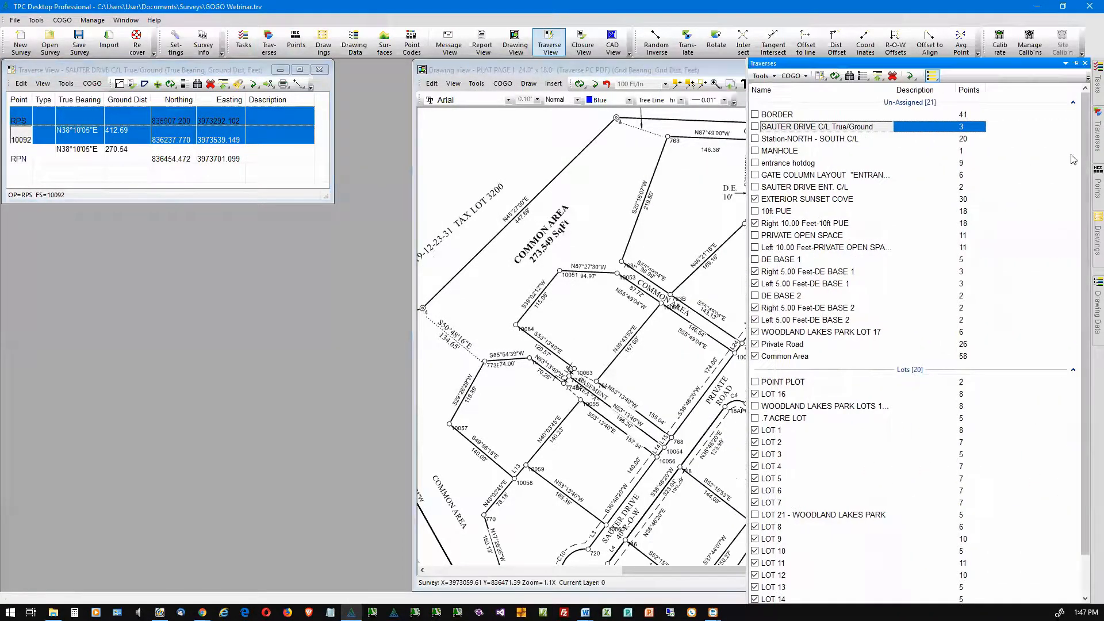
left_click(806, 250, "shift")
right_click(807, 250)
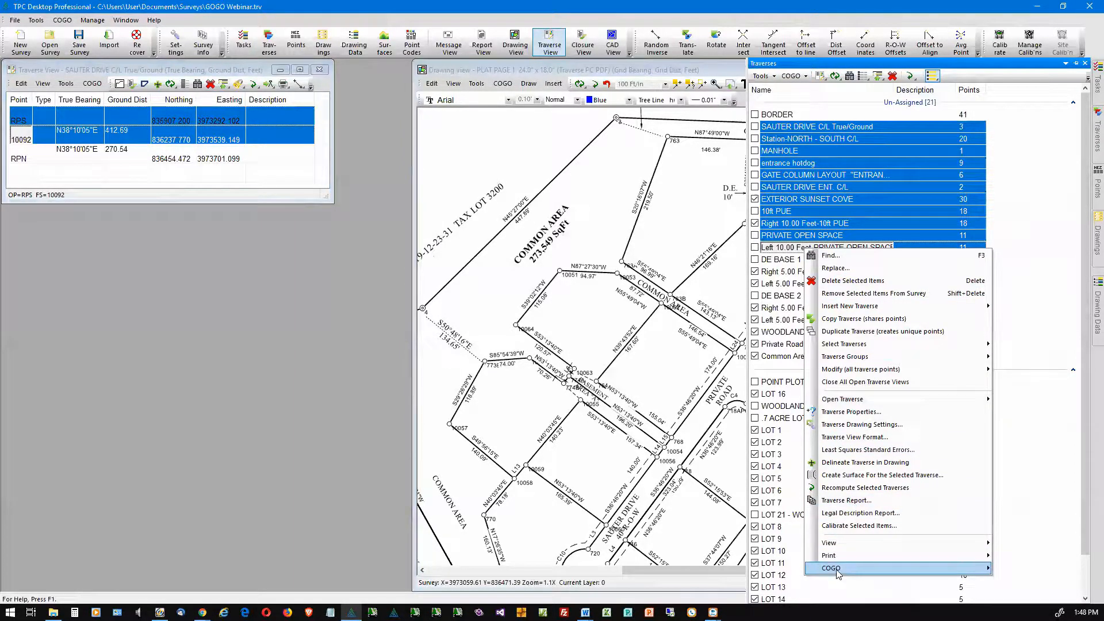
mouse_move(837, 573)
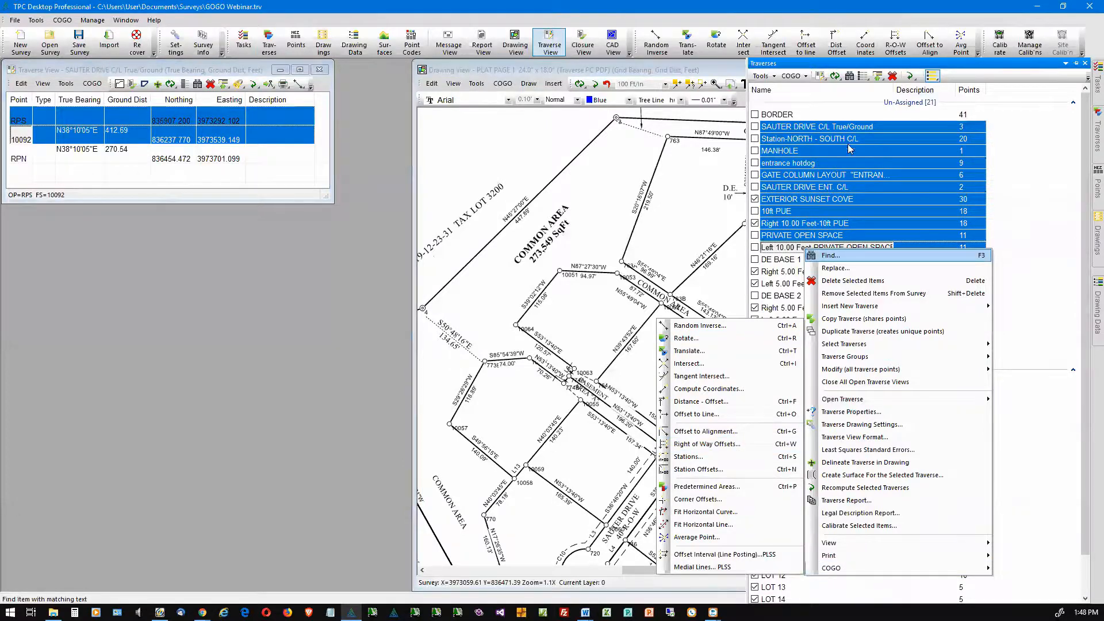
Select points 18 and 22 together in the Points list, and replace that selection with the range 4 through 7+50
left_click(869, 68)
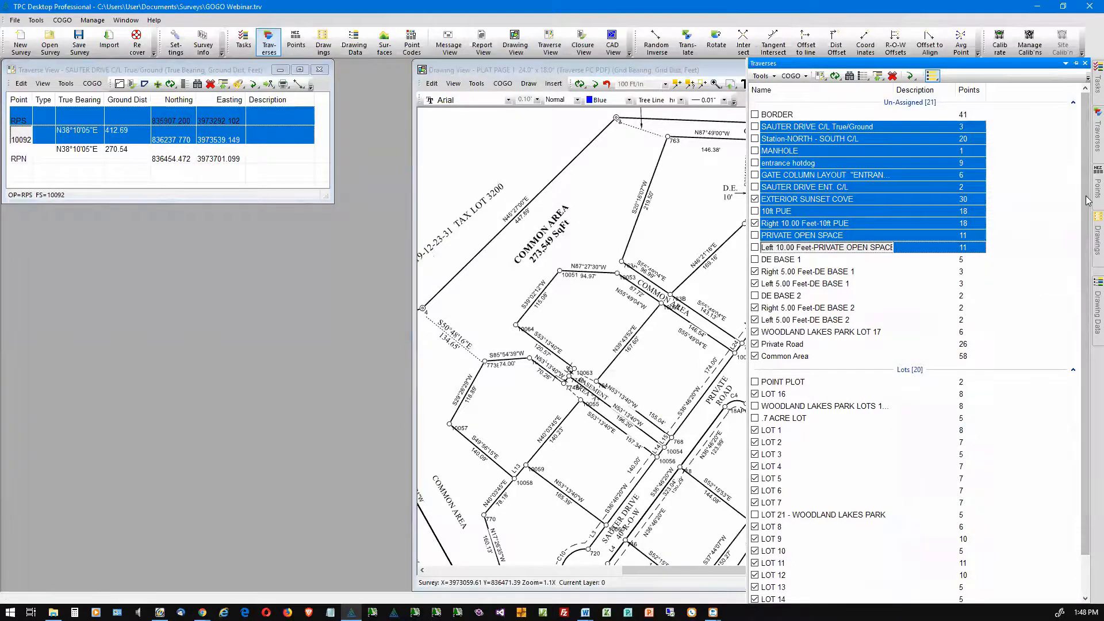
mouse_move(1097, 182)
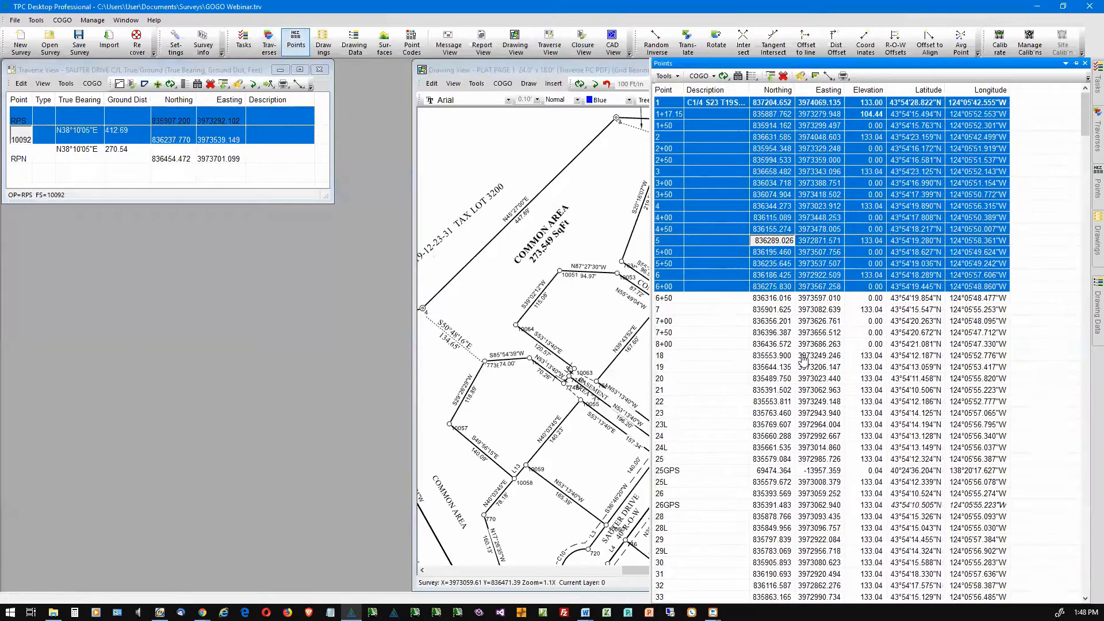
left_click(666, 357)
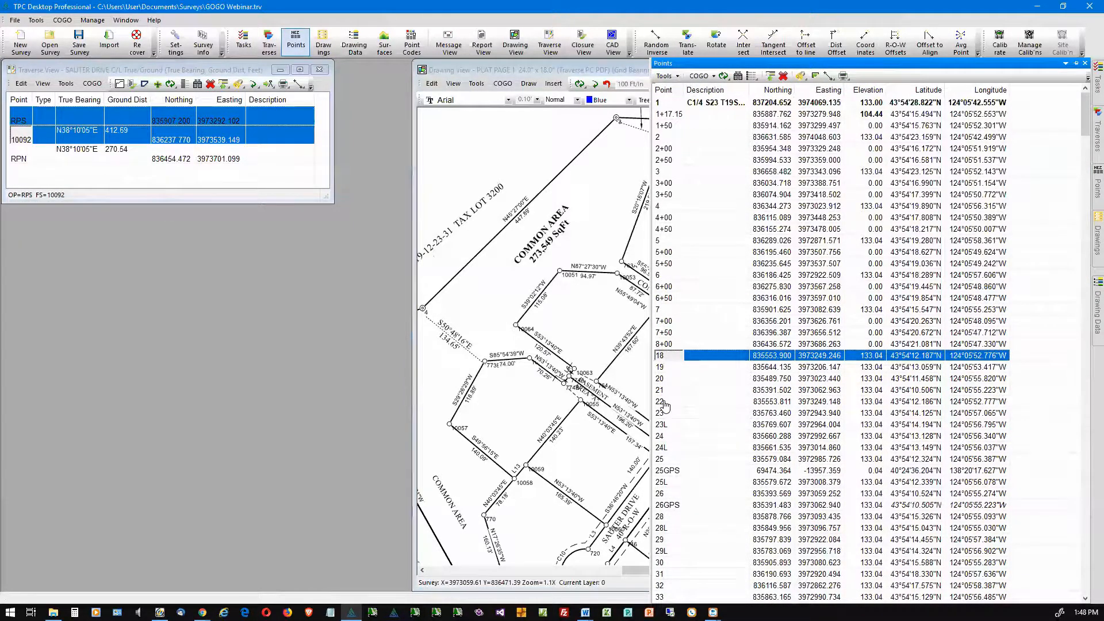
left_click(665, 404, "ctrl")
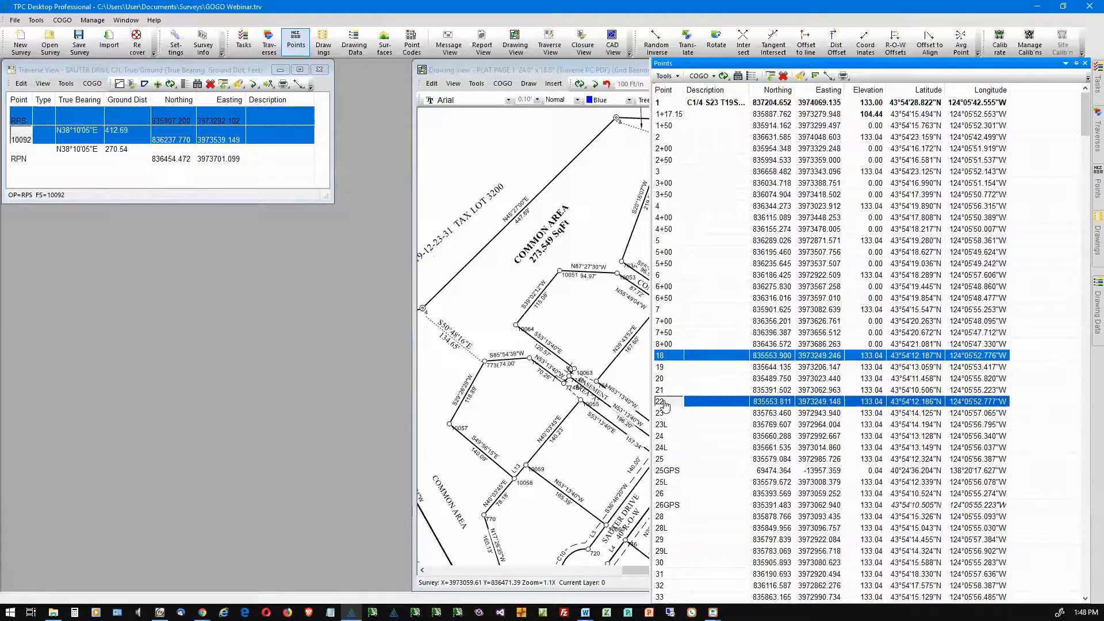
left_click(666, 207)
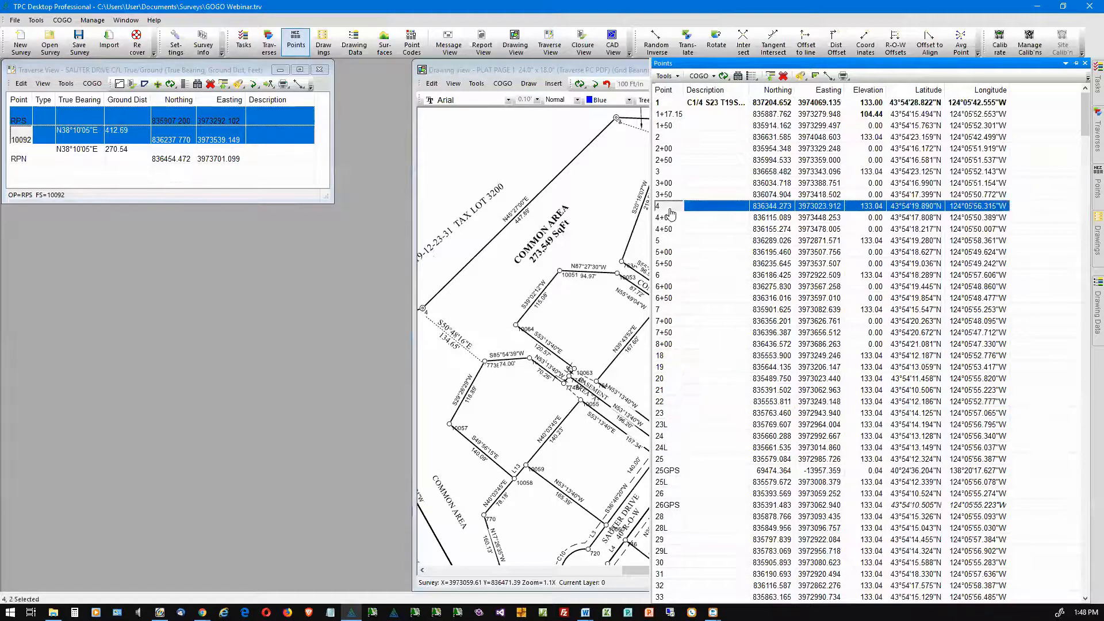
left_click(694, 333, "shift")
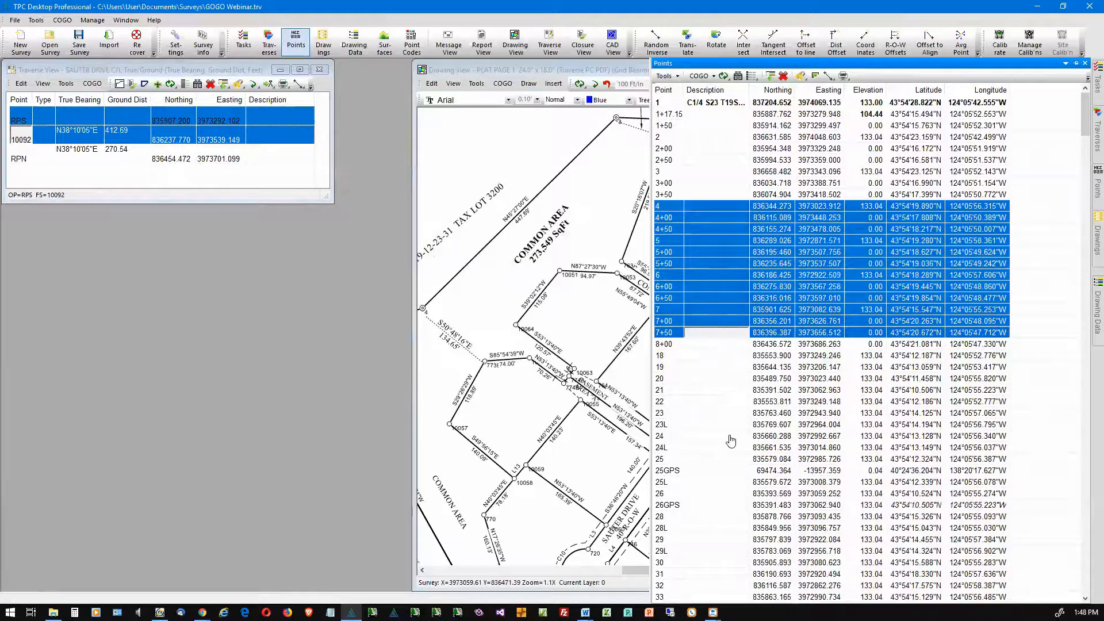
Select points 22 and 26GPS in the Points list and compute the Random Inverse between them
left_click(723, 403)
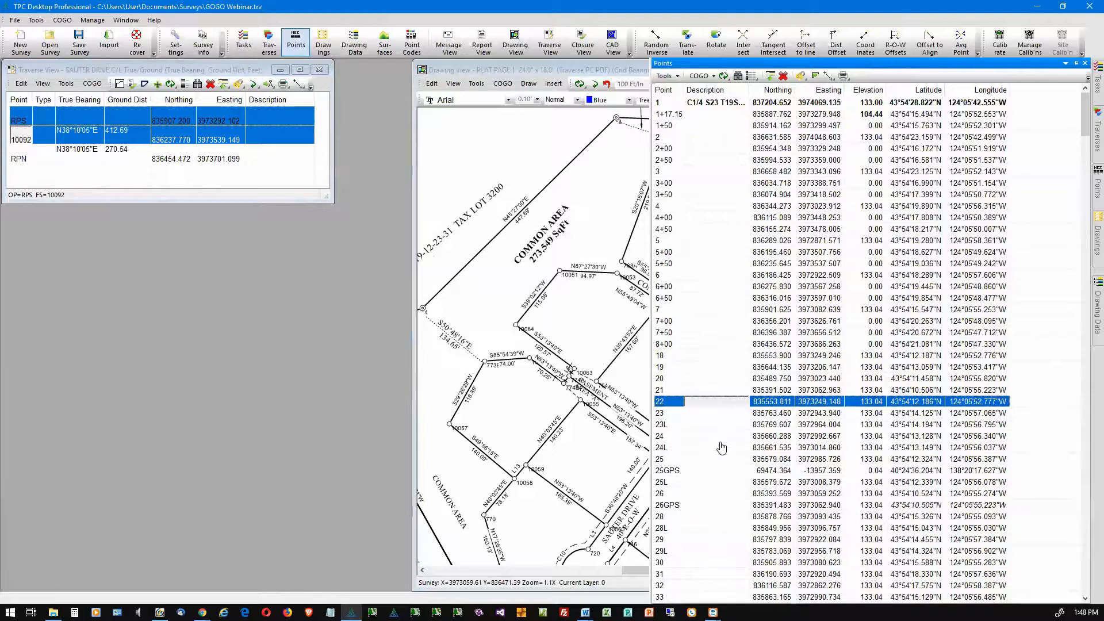
left_click(719, 505, "ctrl")
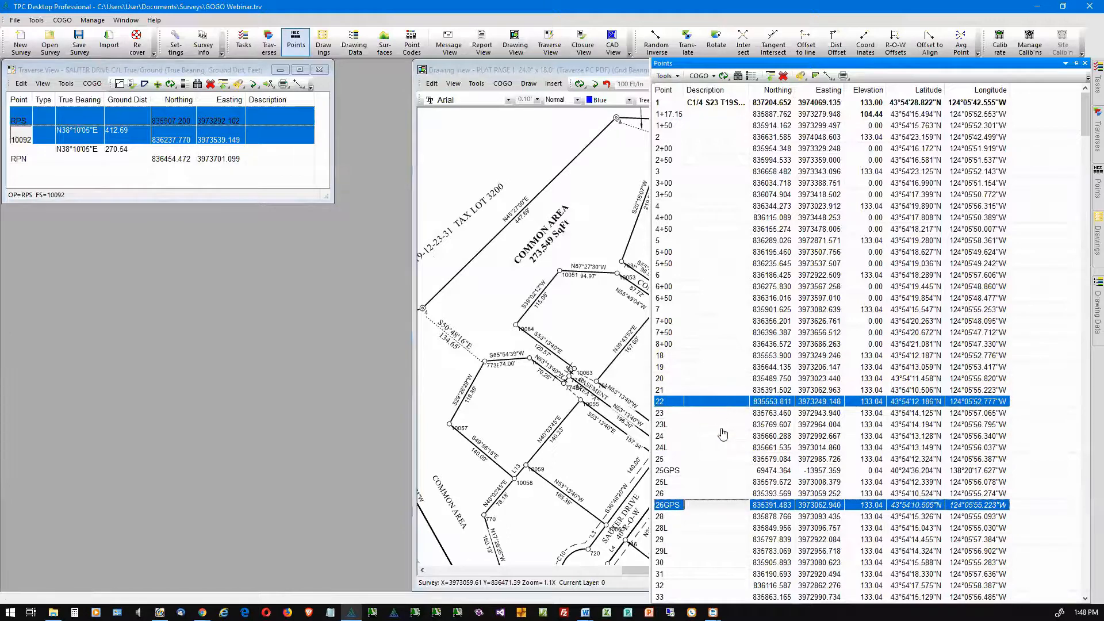
right_click(720, 507)
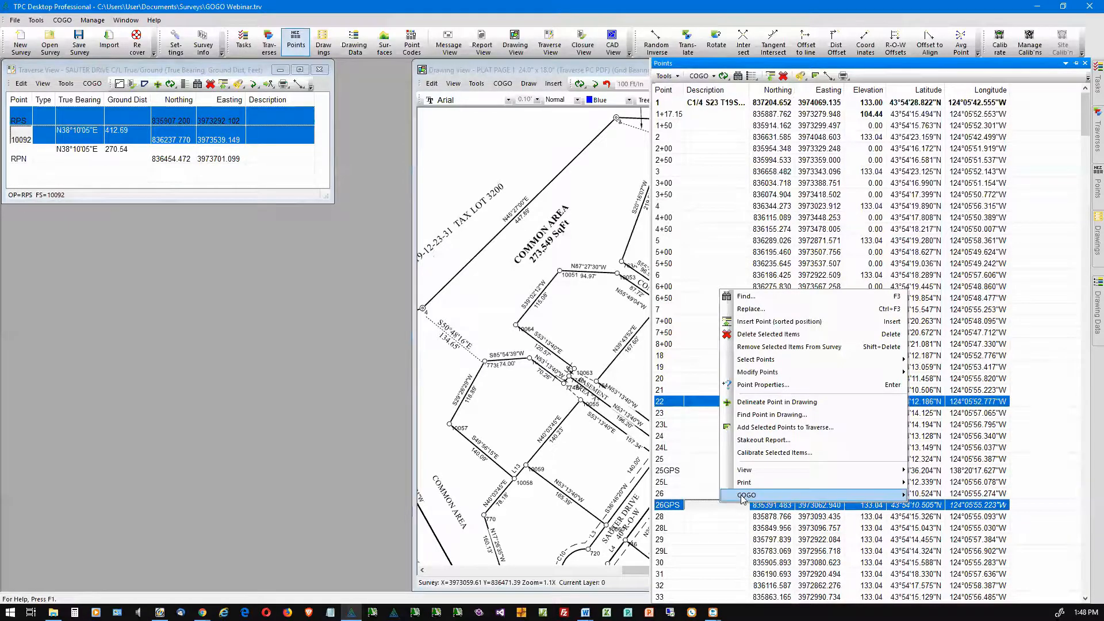
mouse_move(745, 495)
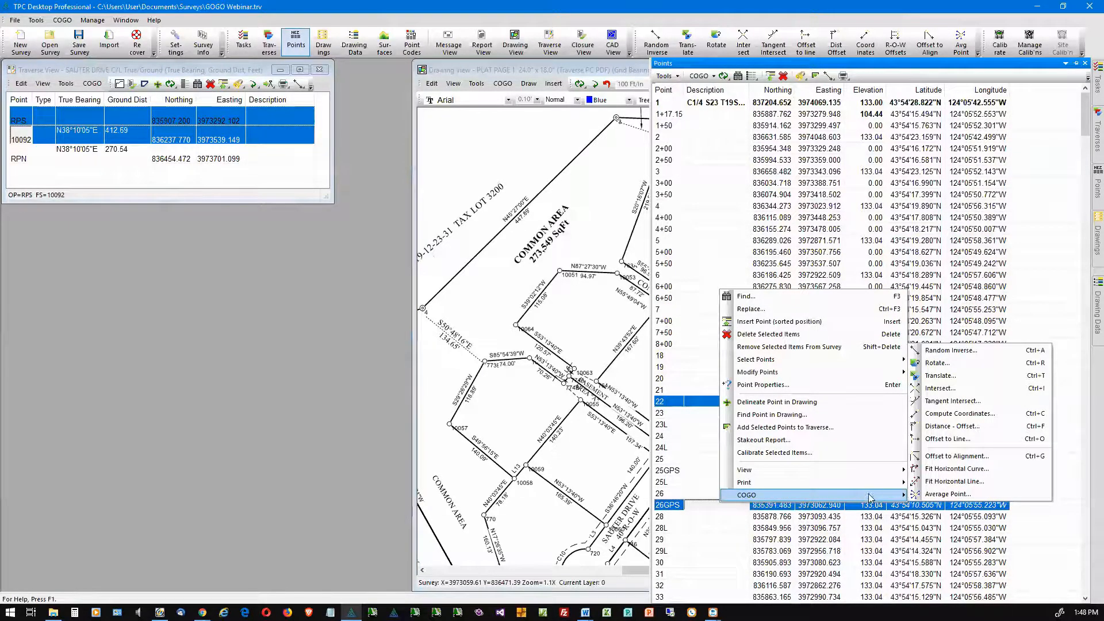
left_click(955, 350)
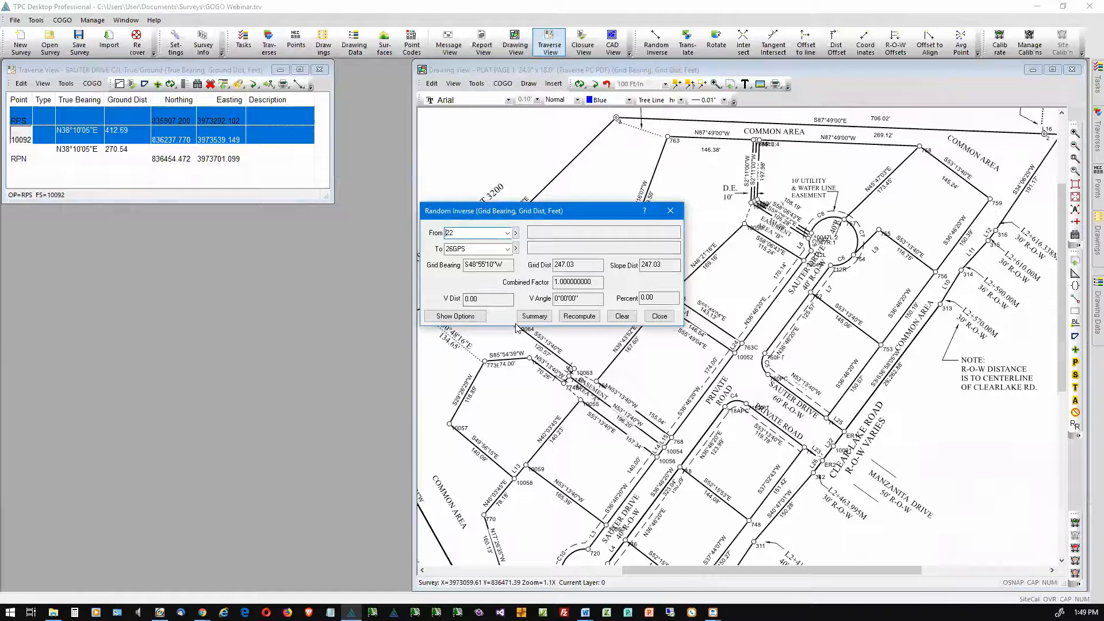
left_click(586, 317)
Select points RPS and RPN in the SAUTER DRIVE C/L True/Ground traverse and inverse between them with Random Inverse
left_click(20, 119)
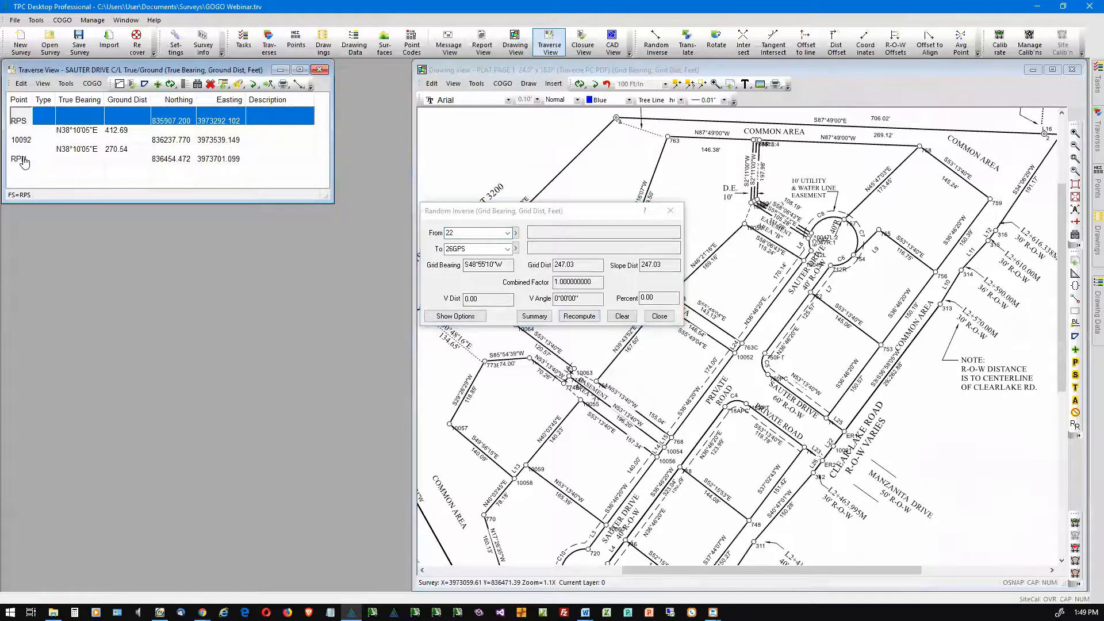
left_click(23, 160, "ctrl")
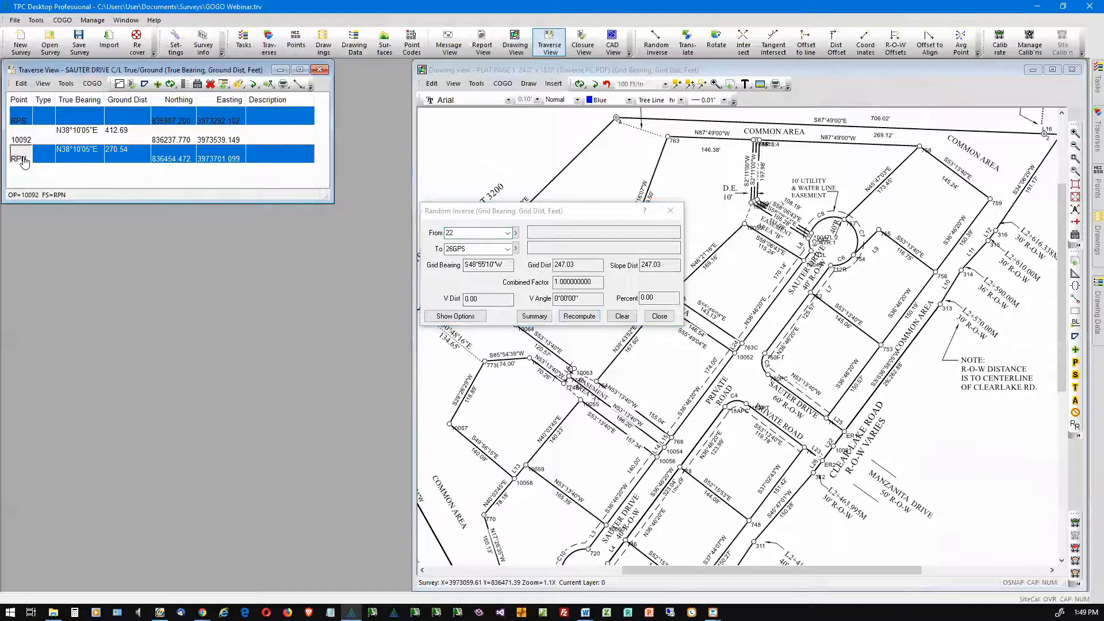
left_click(93, 84)
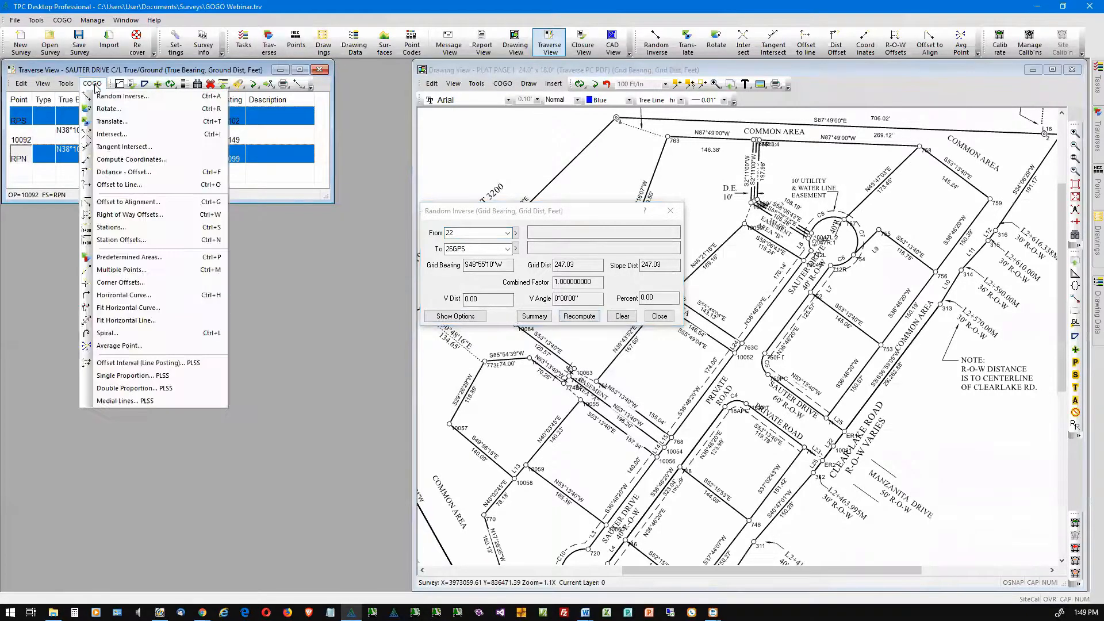
left_click(122, 96)
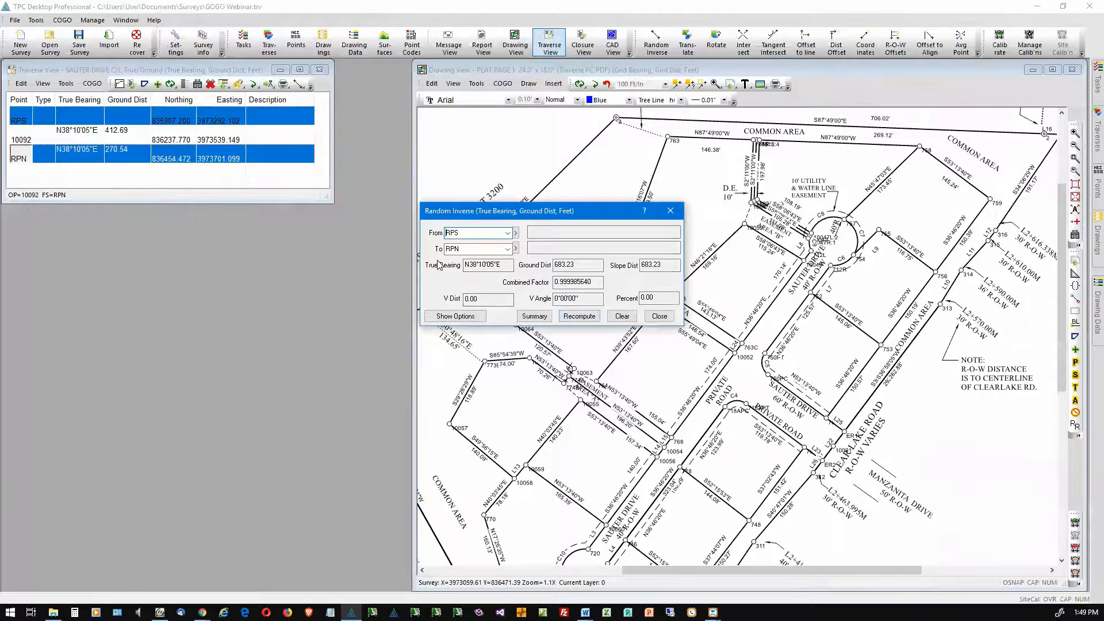
Examine the units, distance and direction options of Random Inverse, hide them again and close the routine
left_click(454, 316)
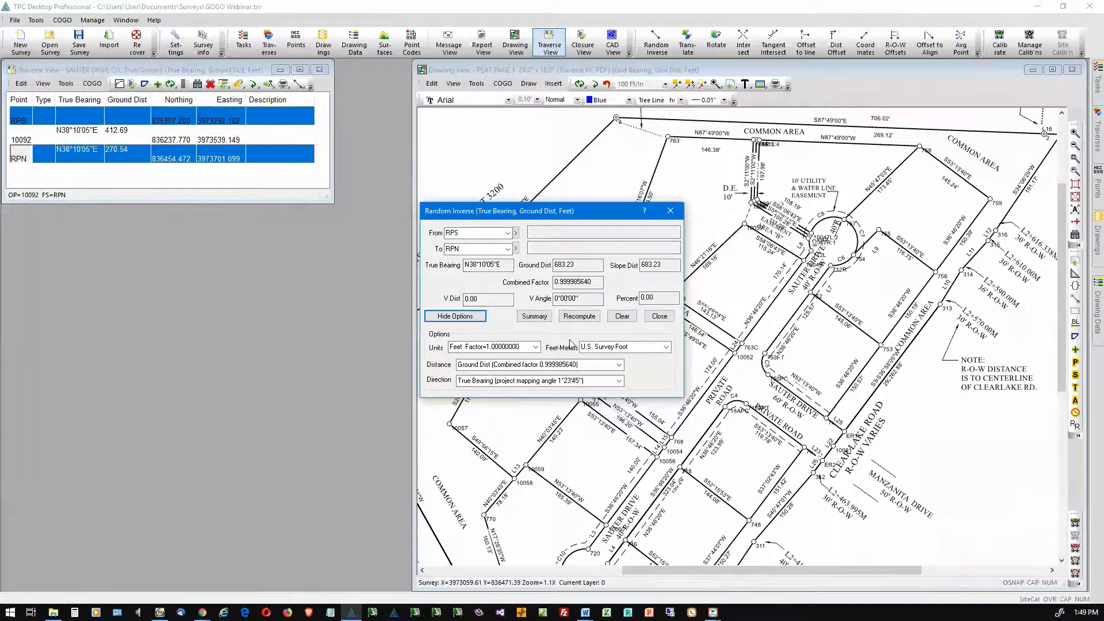
left_click(460, 317)
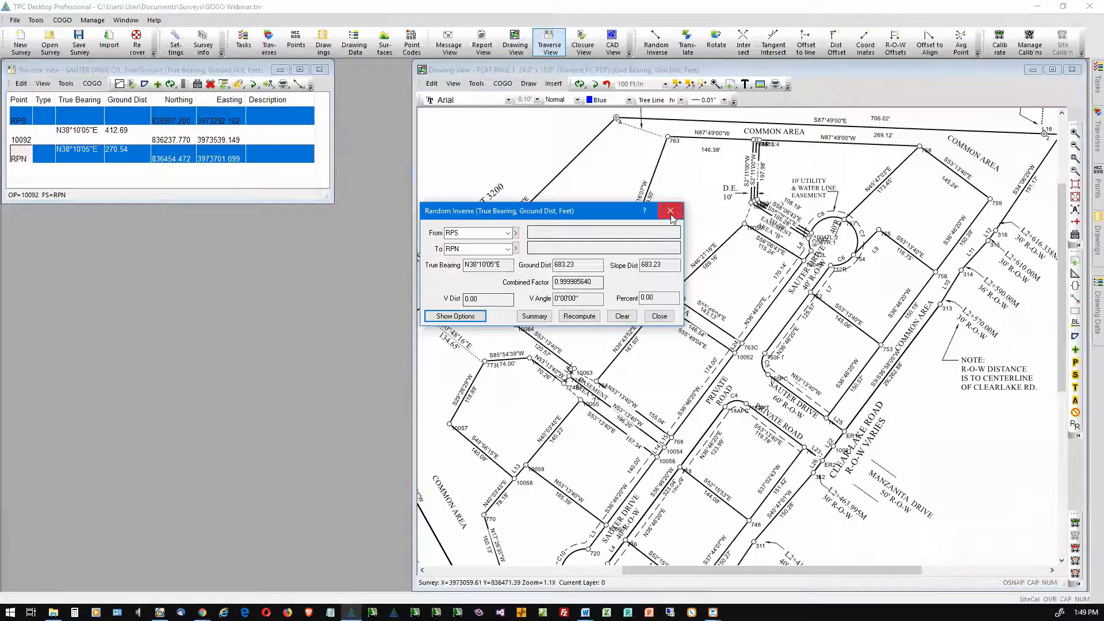
left_click(671, 211)
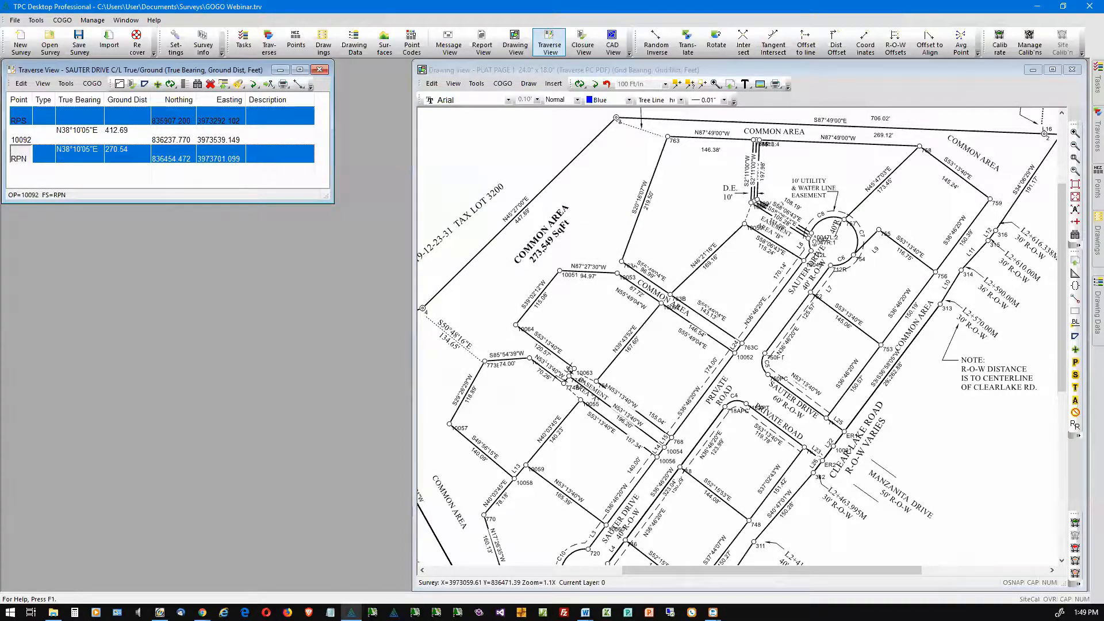
Activate the PLAT PAGE 1 drawing and review the COGO routines available for it
left_click(839, 361)
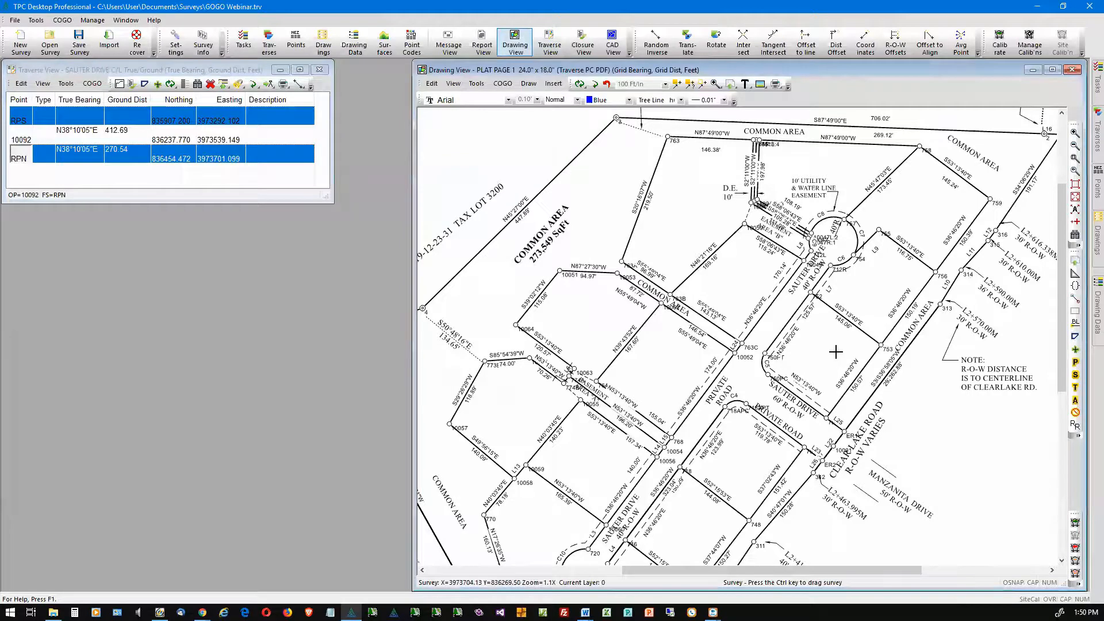
left_click(503, 84)
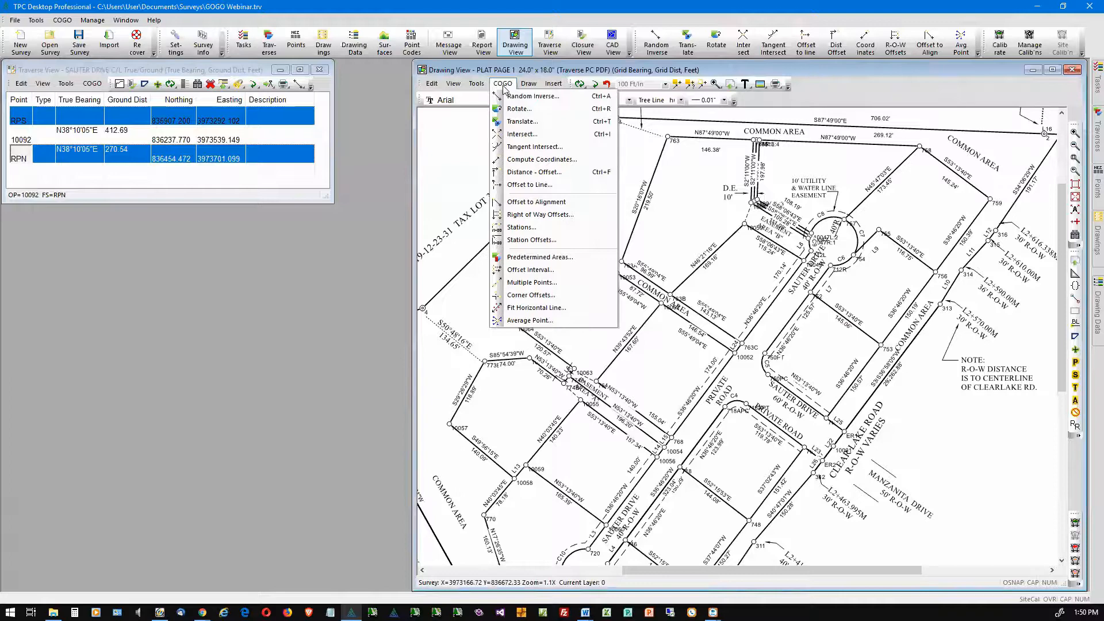
left_click(503, 85)
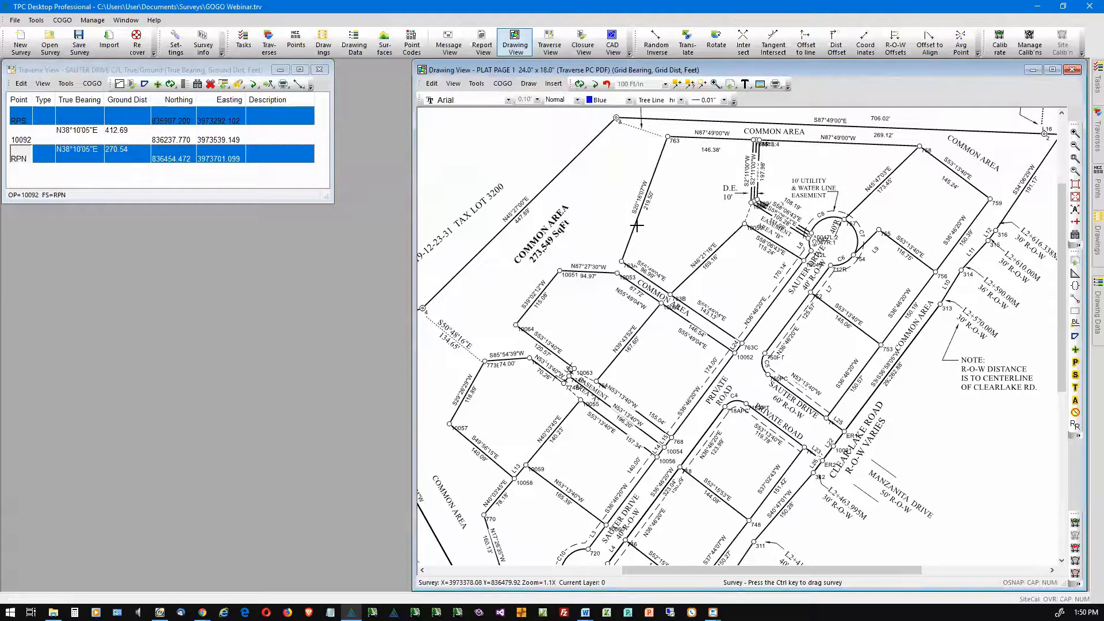
Start Right of Way Offsets from the LOT 9 line between points 763 and 763A, and close it without computing
mouse_move(635, 232)
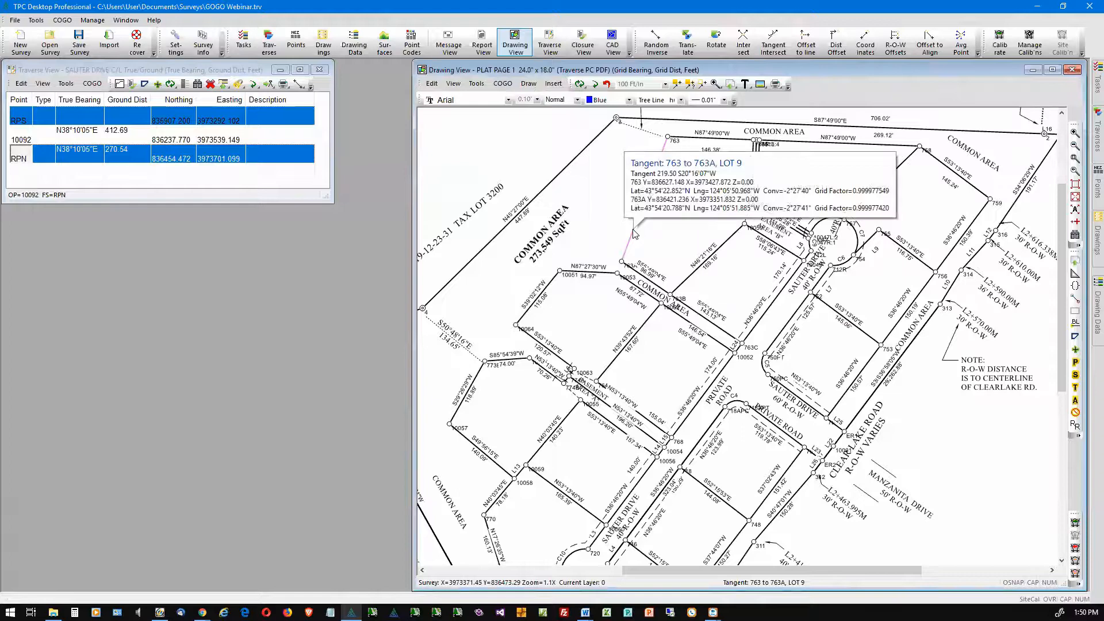
right_click(634, 232)
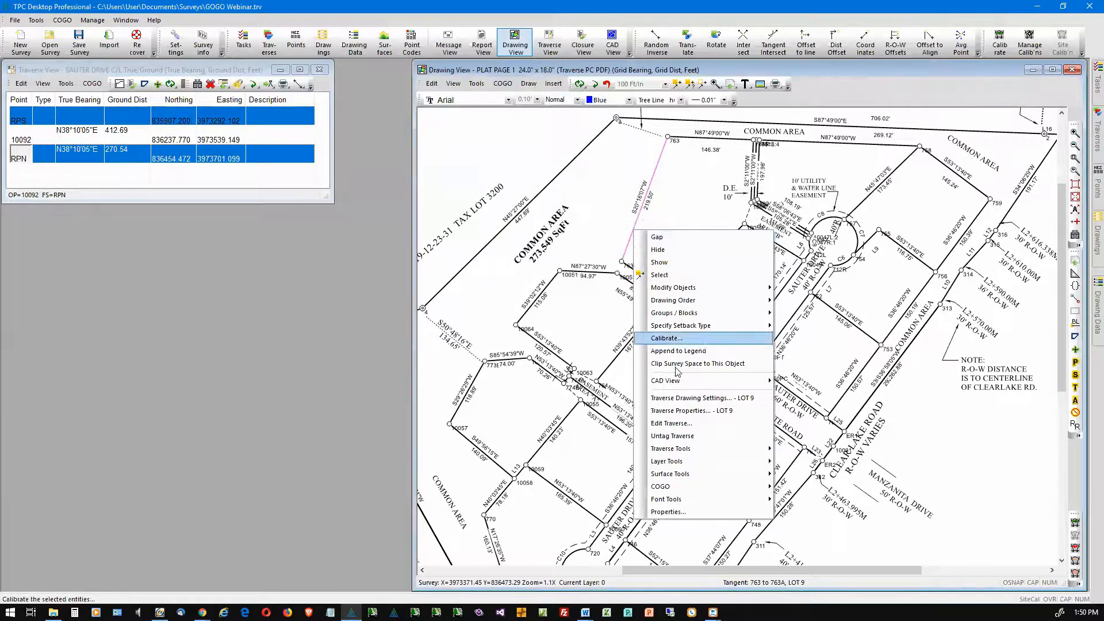
mouse_move(669, 489)
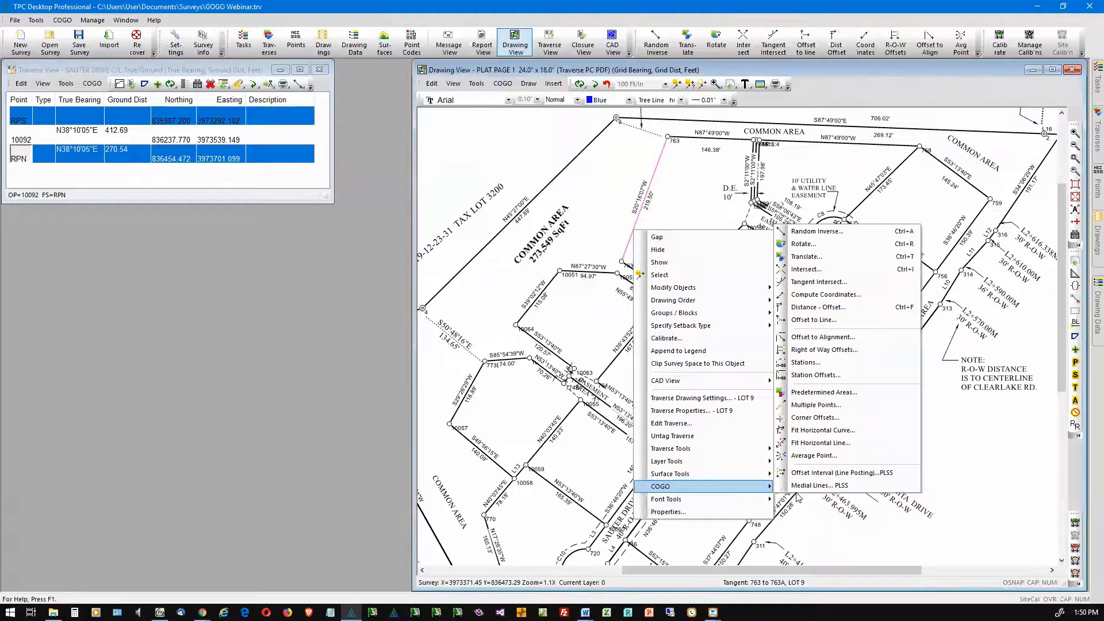
left_click(843, 351)
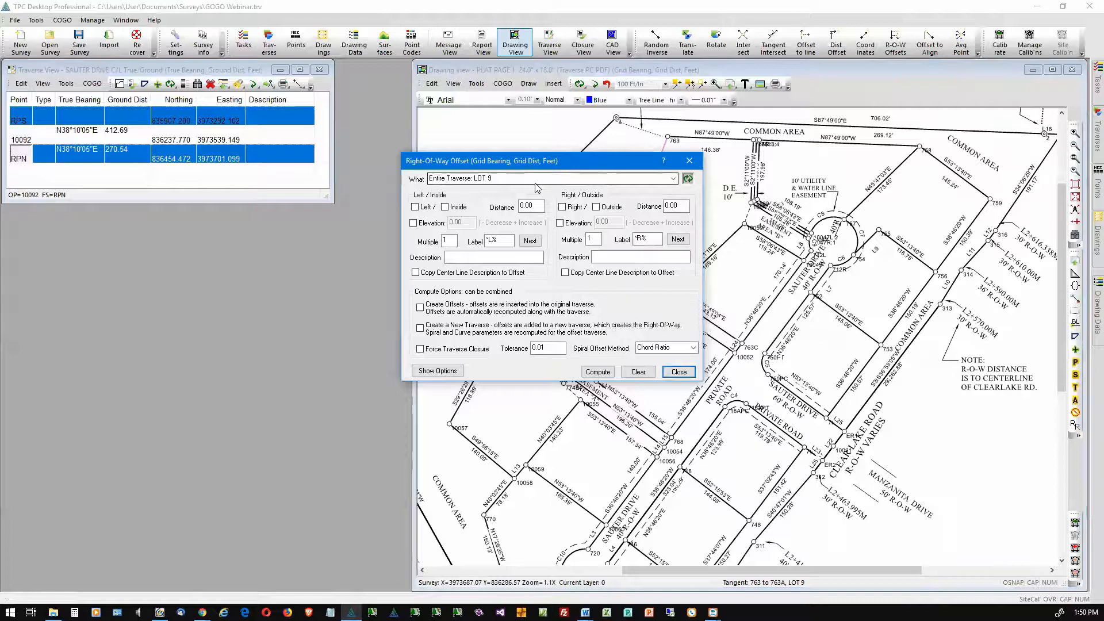
left_click(677, 372)
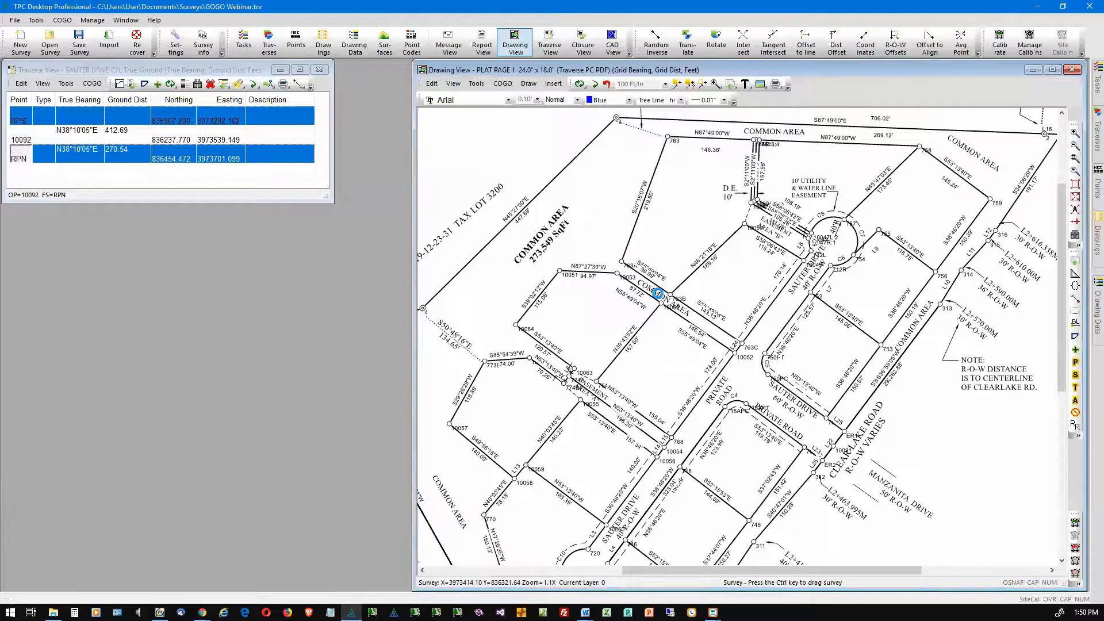
Start Translate from the LOT 9 line between 763 and 763A, set its source to Entire Traverse: LOT 9, and close it without computing
right_click(636, 226)
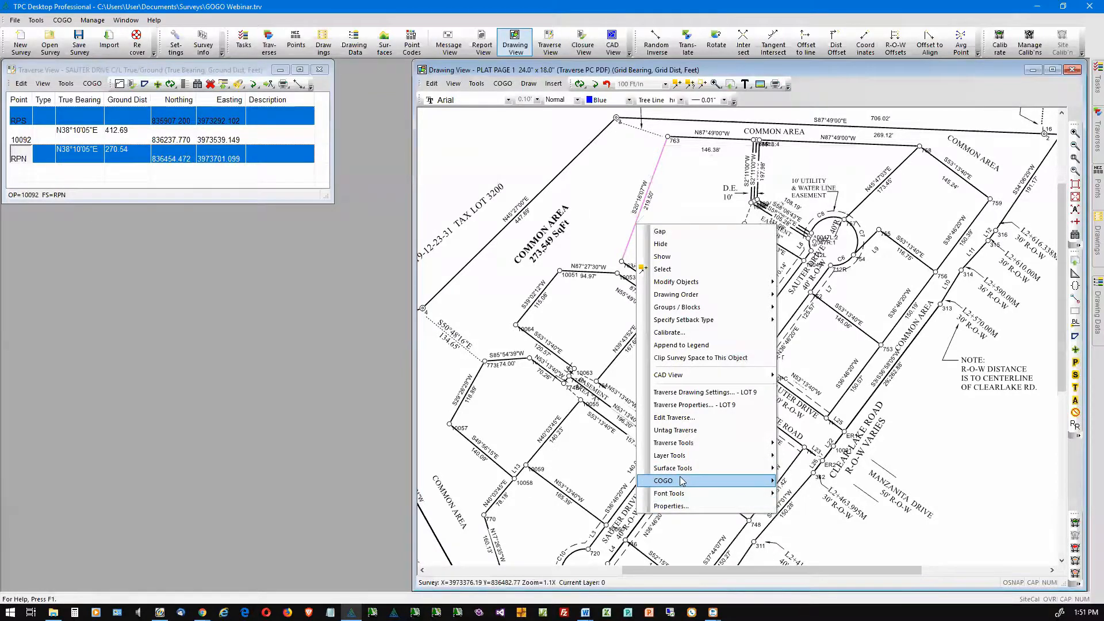
mouse_move(682, 481)
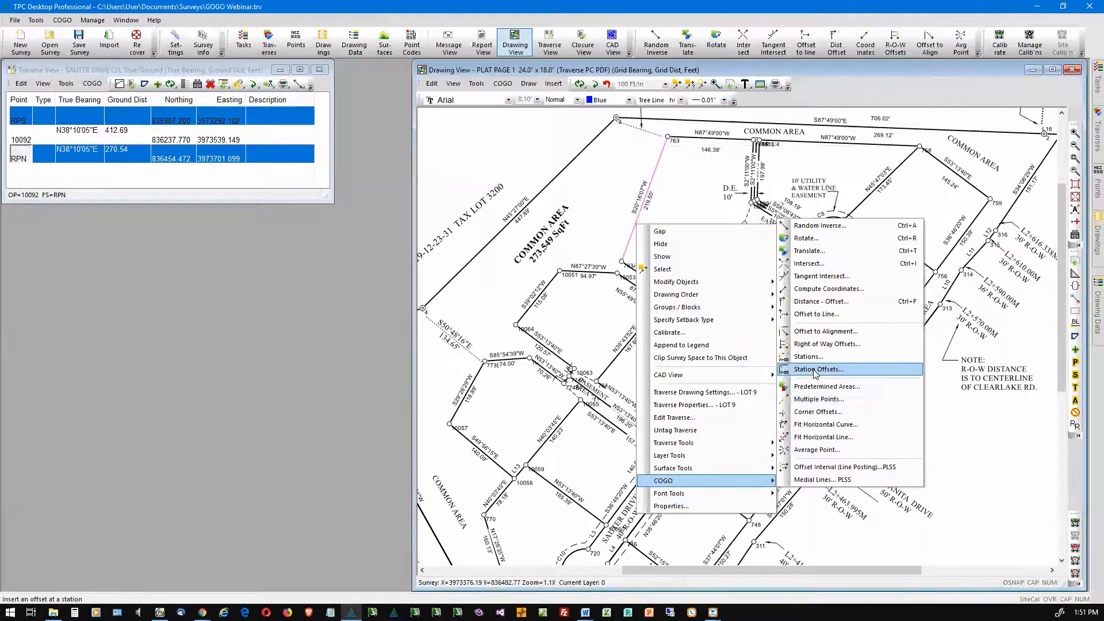
left_click(817, 254)
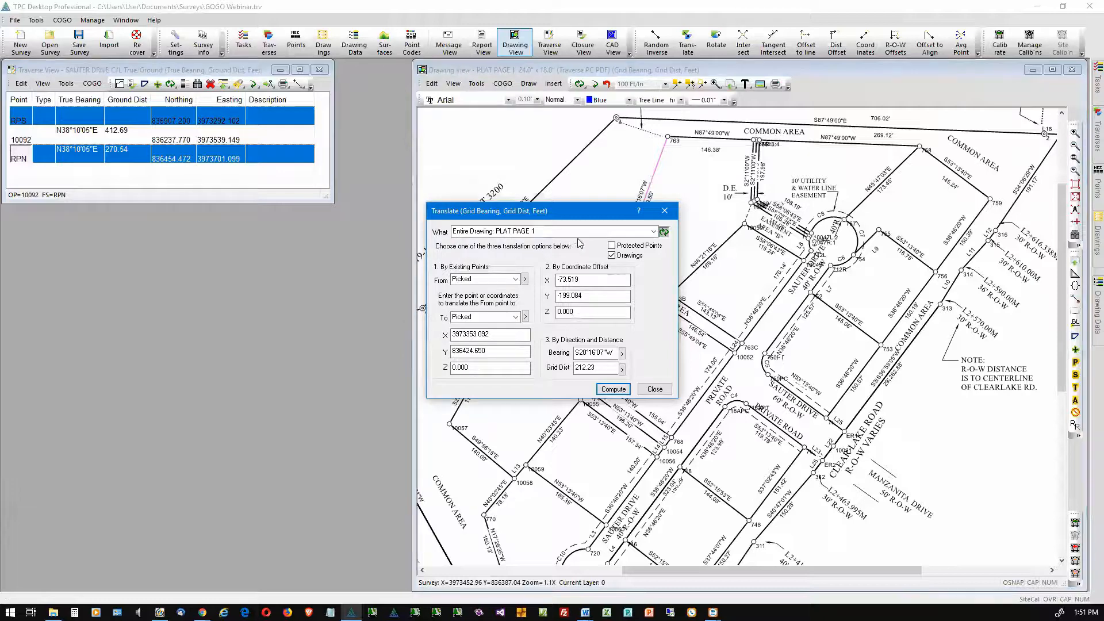
left_click(654, 232)
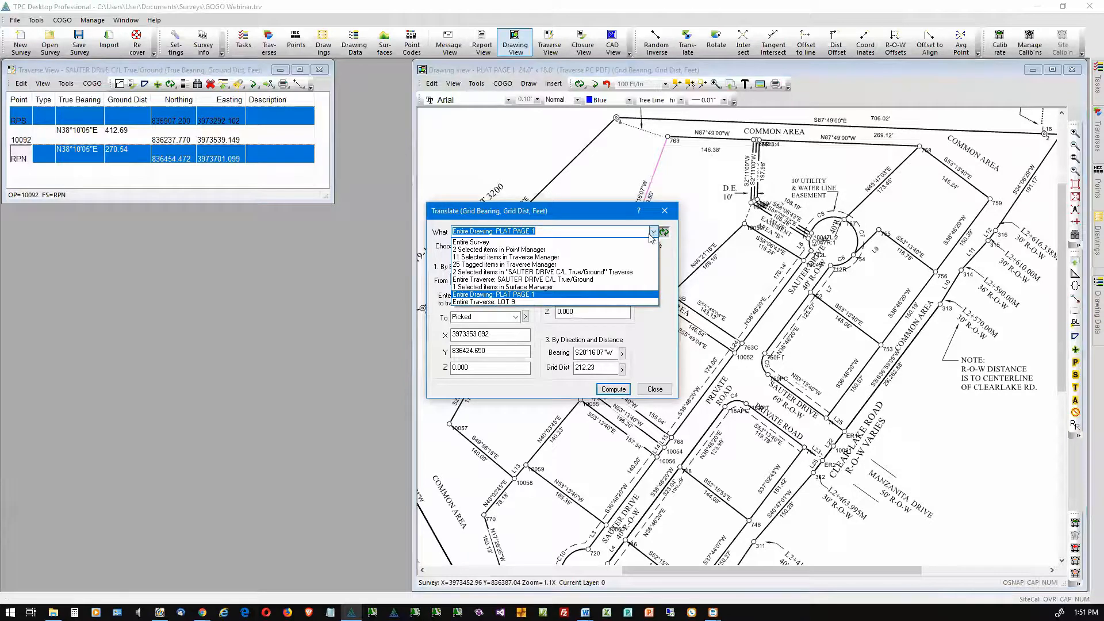
left_click(502, 302)
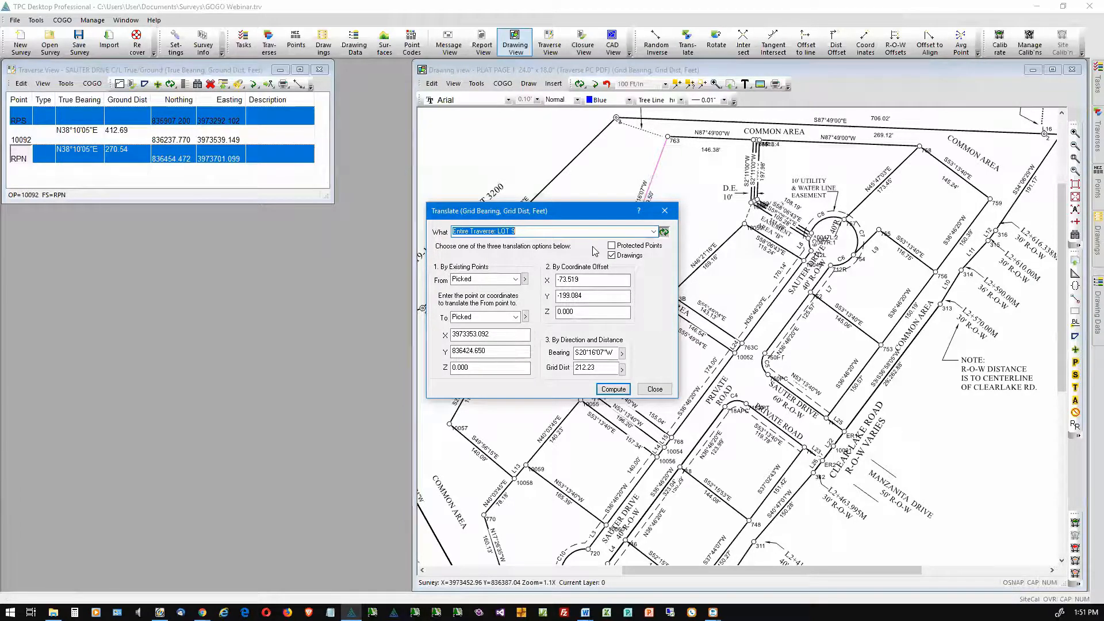
left_click(665, 210)
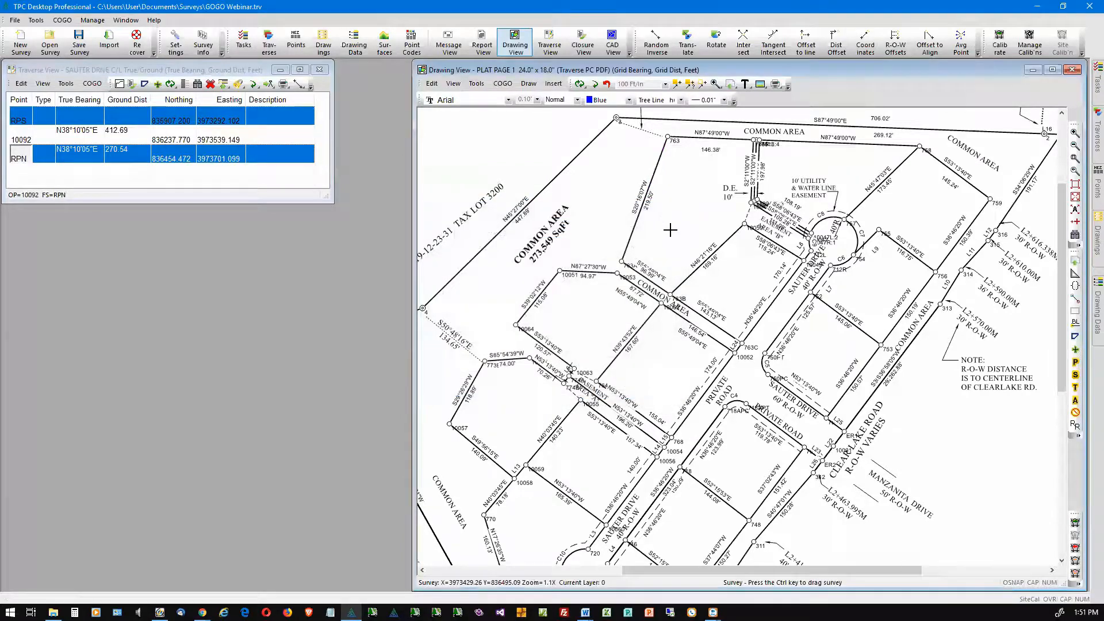
Move all objects of the LOT 9 traverse from point 763A to the tract corner southwest of it, and undo the move
mouse_move(694, 278)
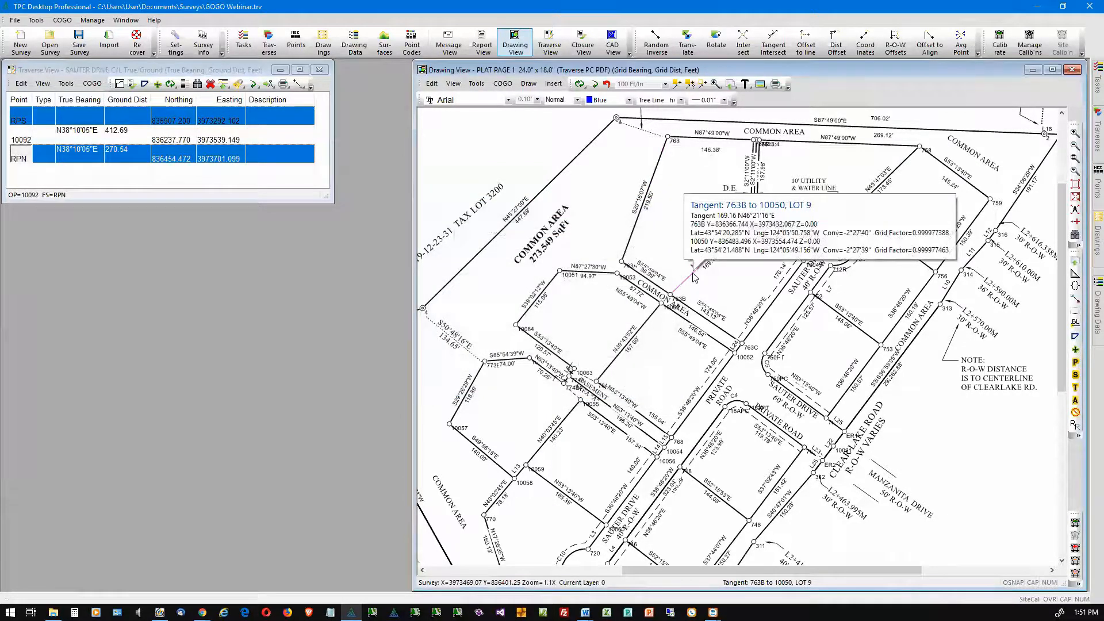
right_click(694, 277)
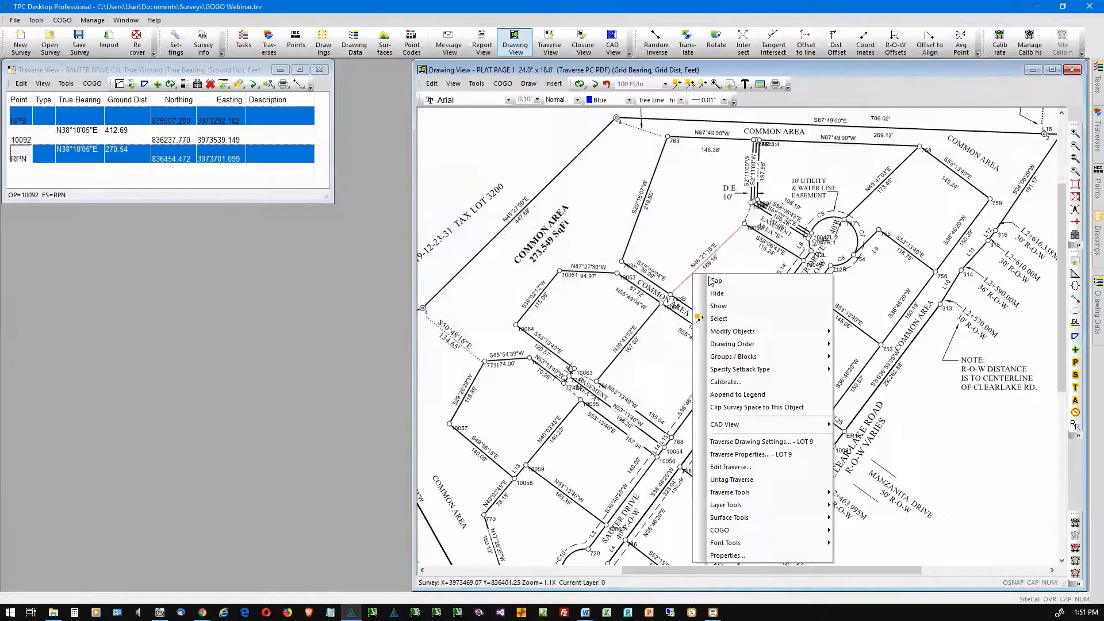
mouse_move(730, 331)
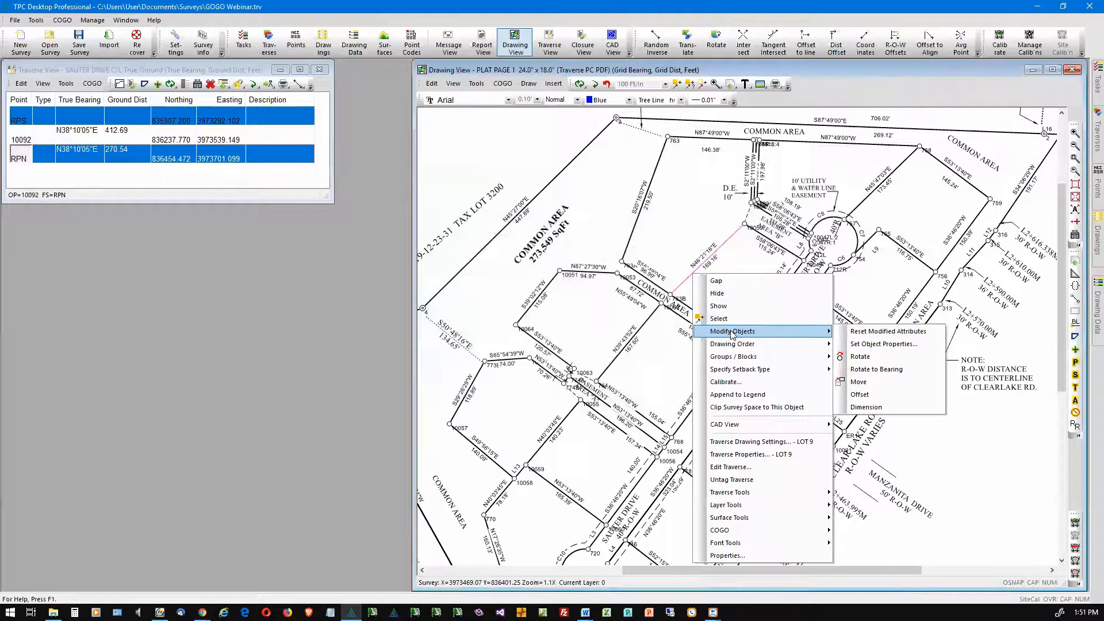
left_click(861, 384)
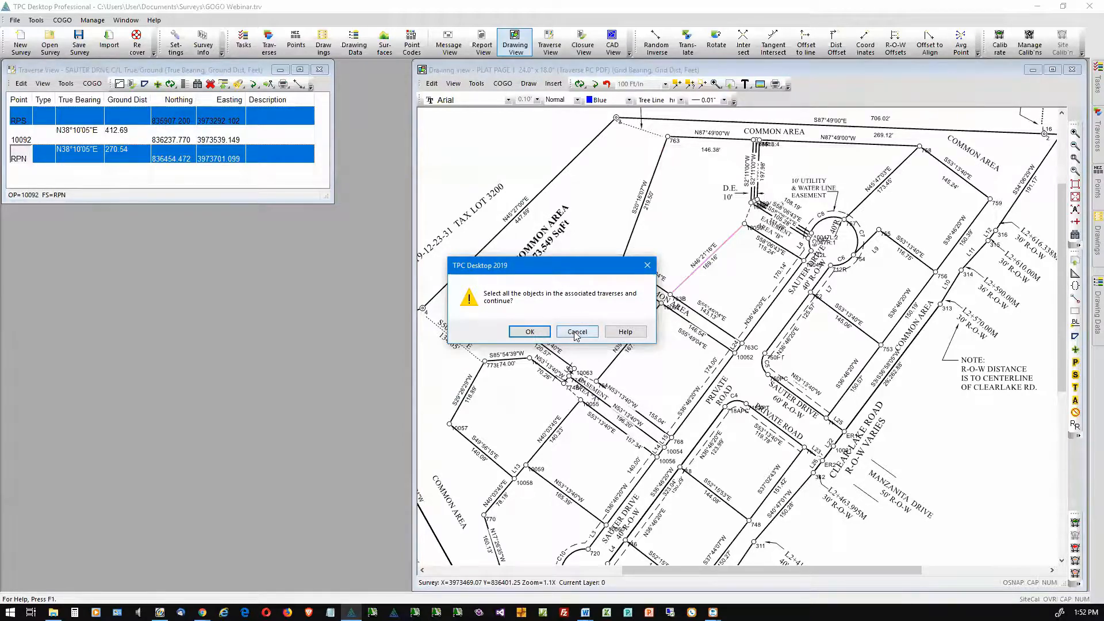
left_click(529, 332)
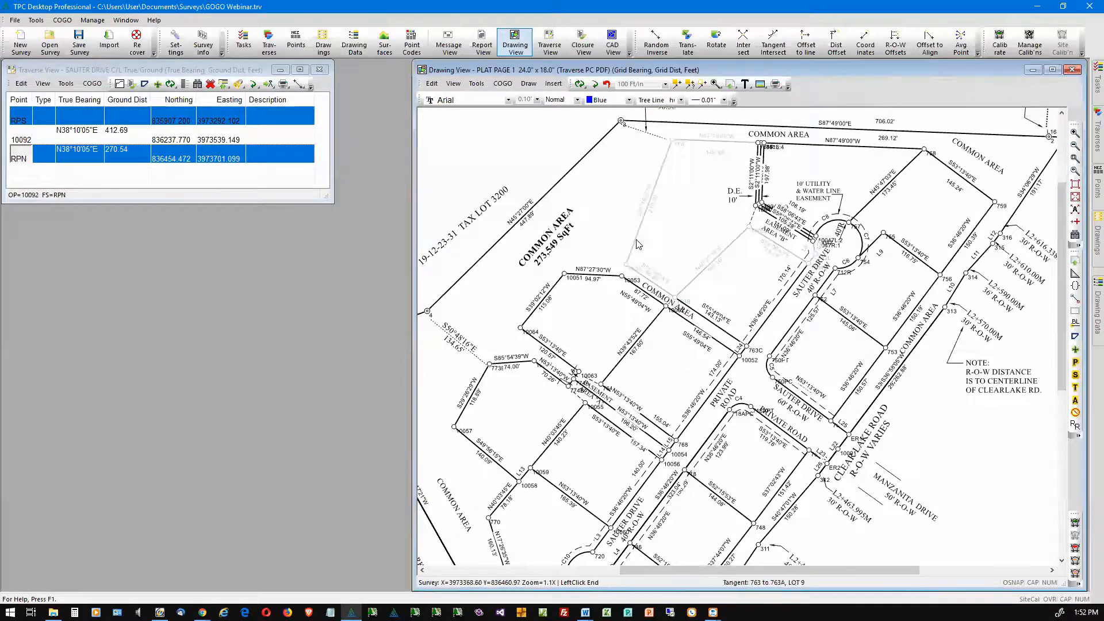
mouse_move(636, 244)
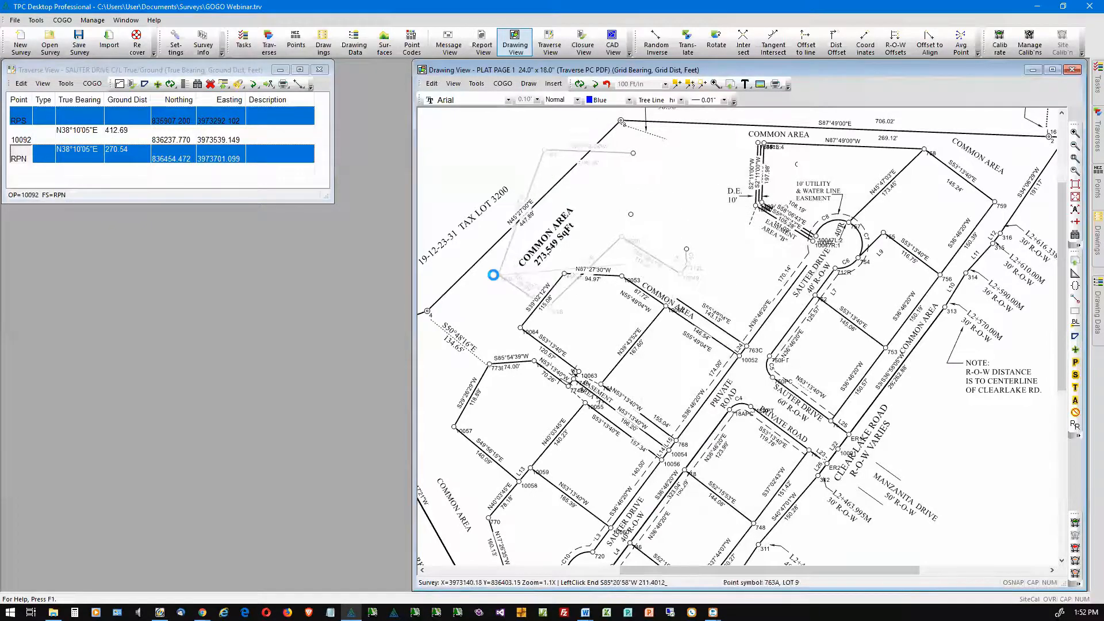
left_click(456, 289)
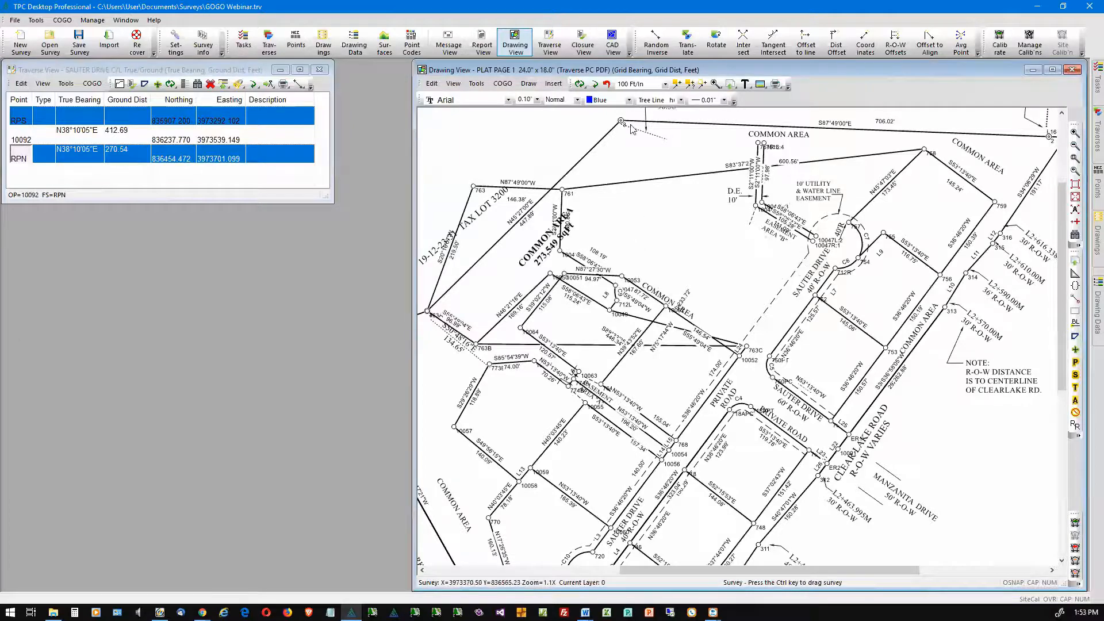
left_click(607, 84)
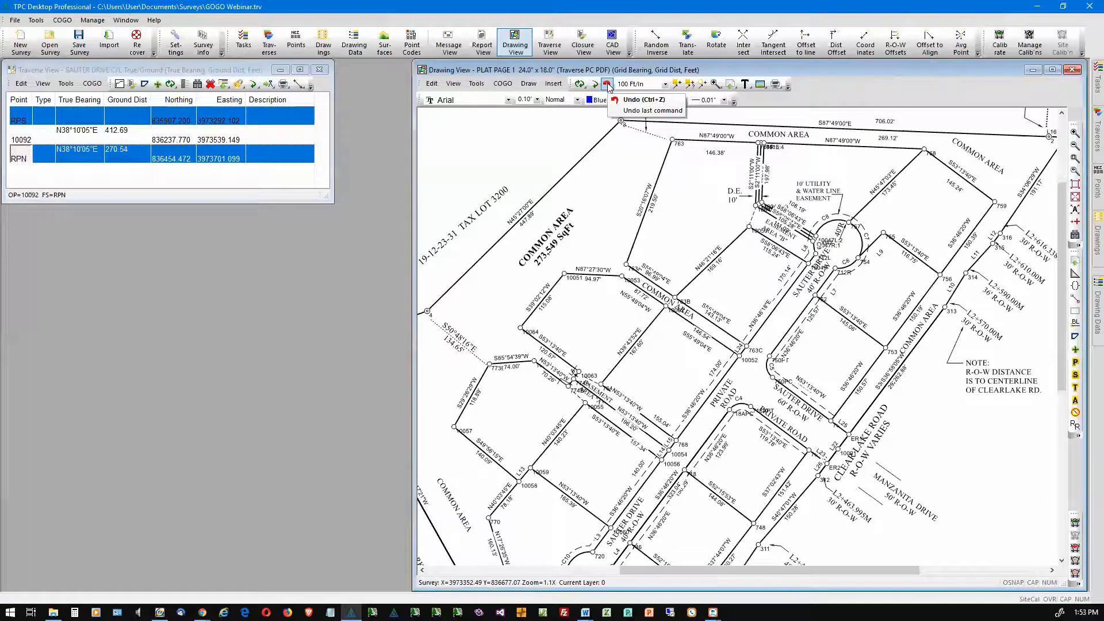
Start Translate from the LOT 9 line between 763 and 763A, and set its source to Entire Traverse: LOT 9
right_click(638, 245)
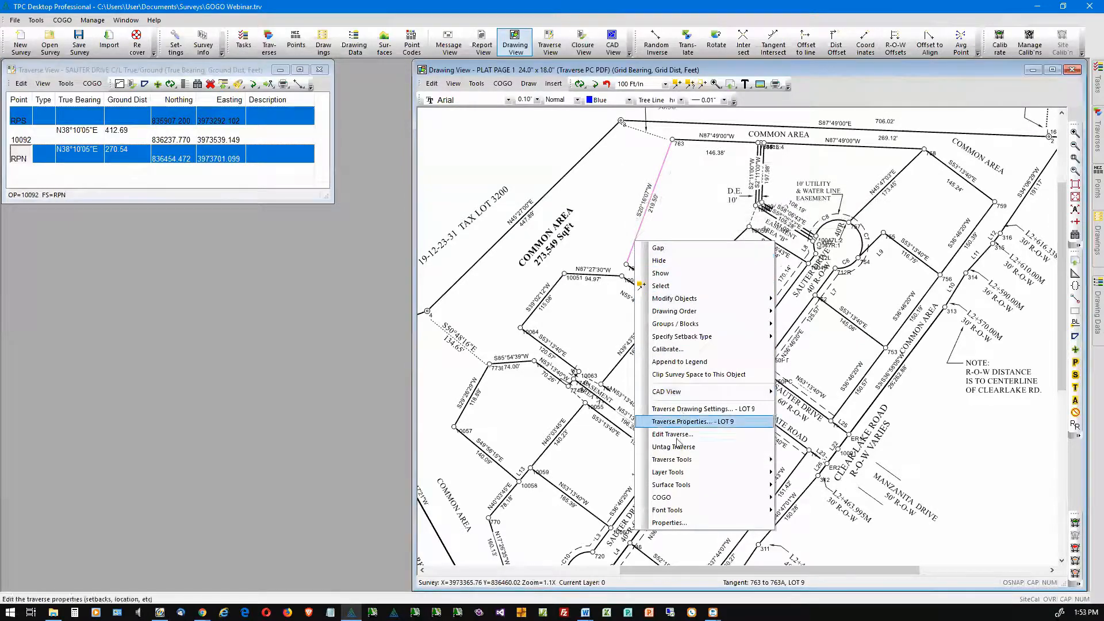
mouse_move(679, 500)
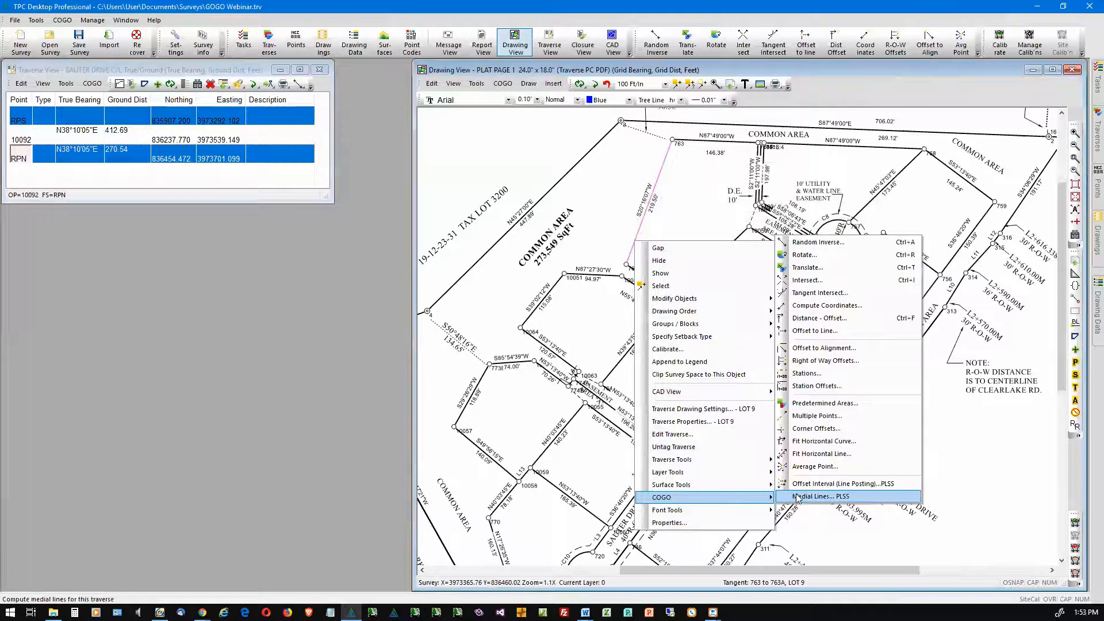
left_click(807, 268)
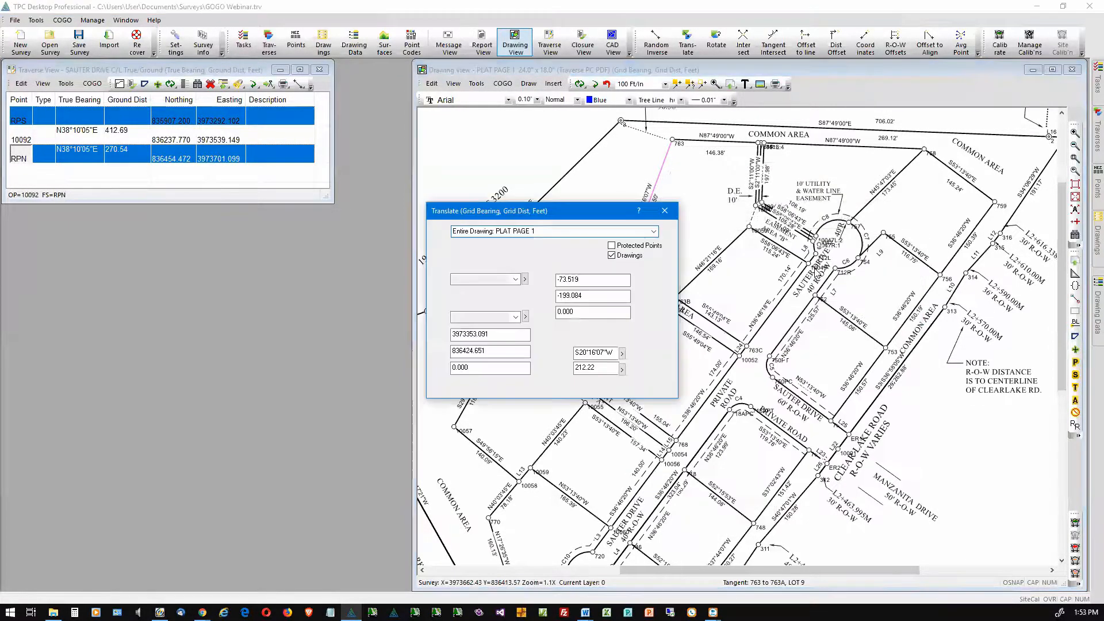
left_click(654, 232)
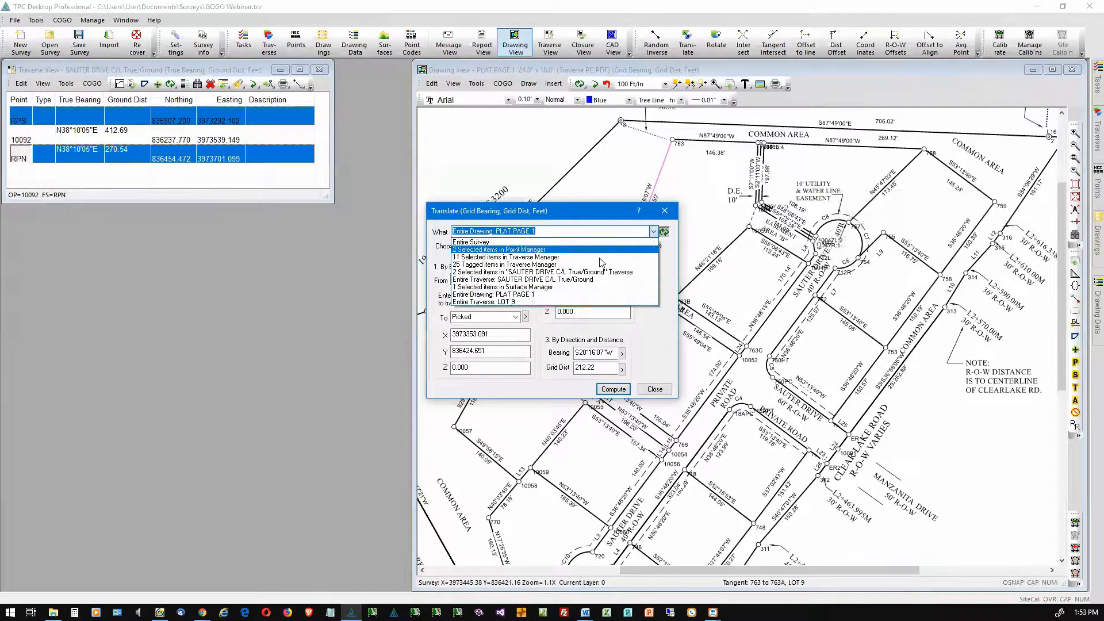
left_click(520, 303)
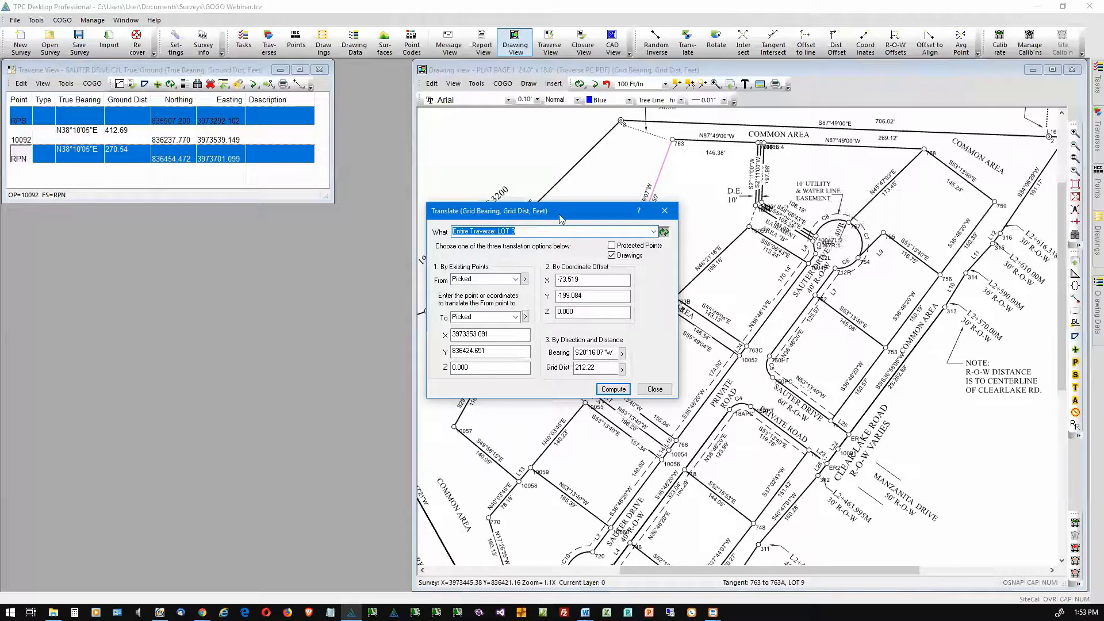
left_click_drag(567, 217, 834, 259)
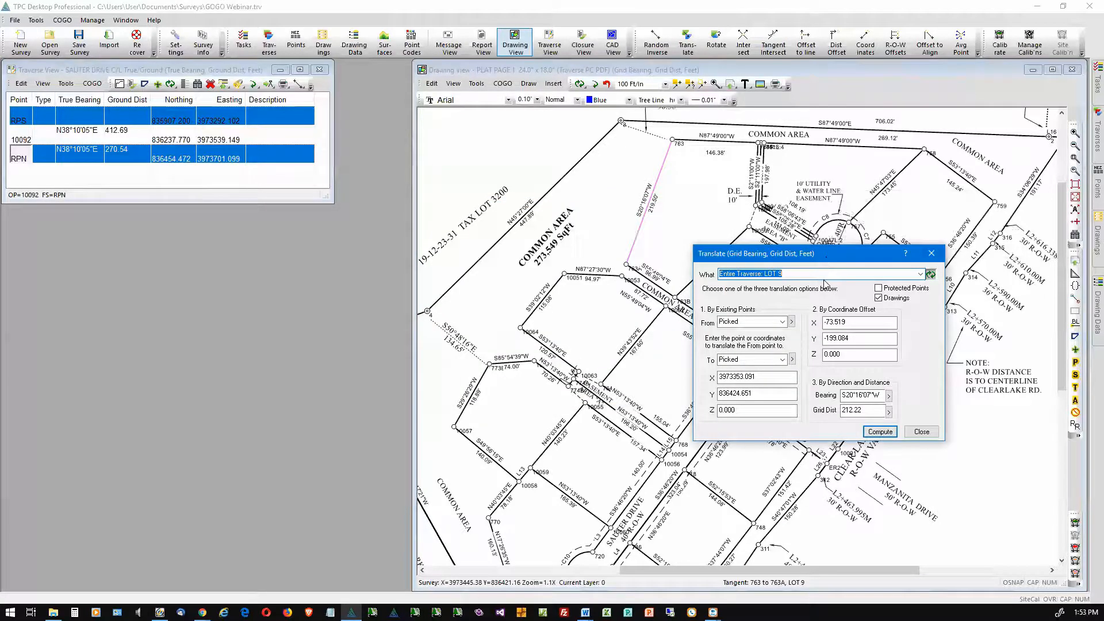
Pick point 763A as the From point and point 4 as the To point of the translation in the drawing
left_click(792, 322)
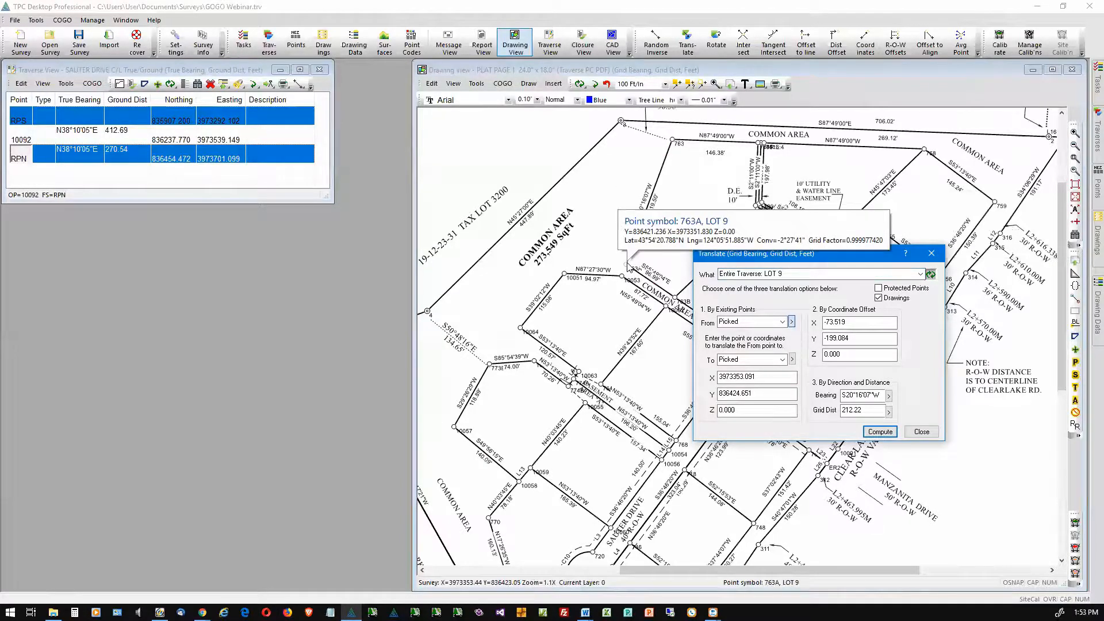
left_click(628, 264)
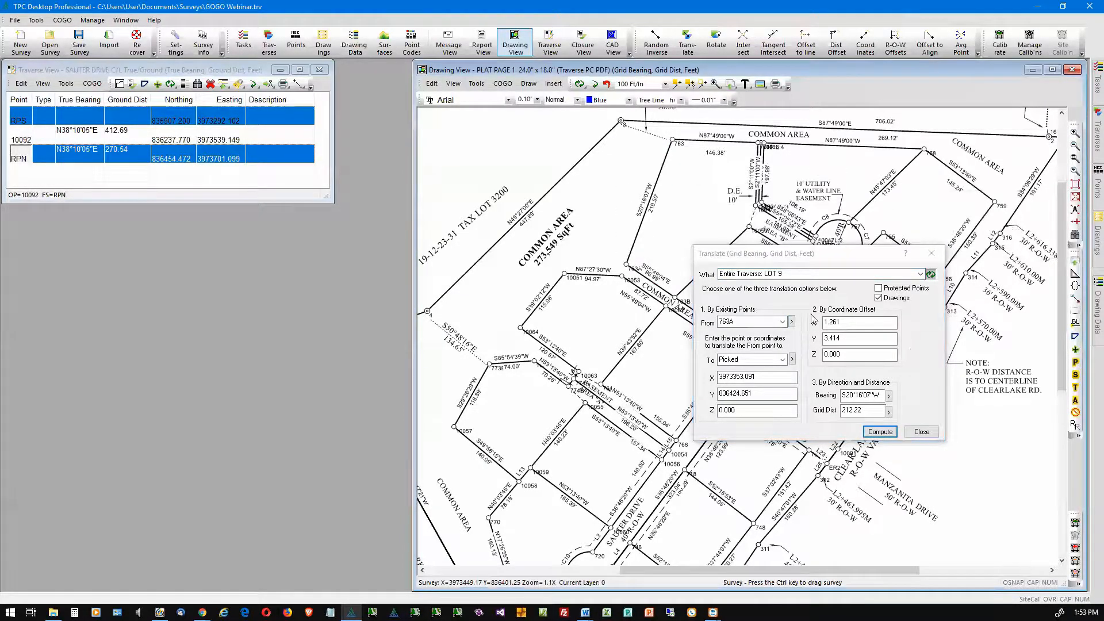
left_click(793, 359)
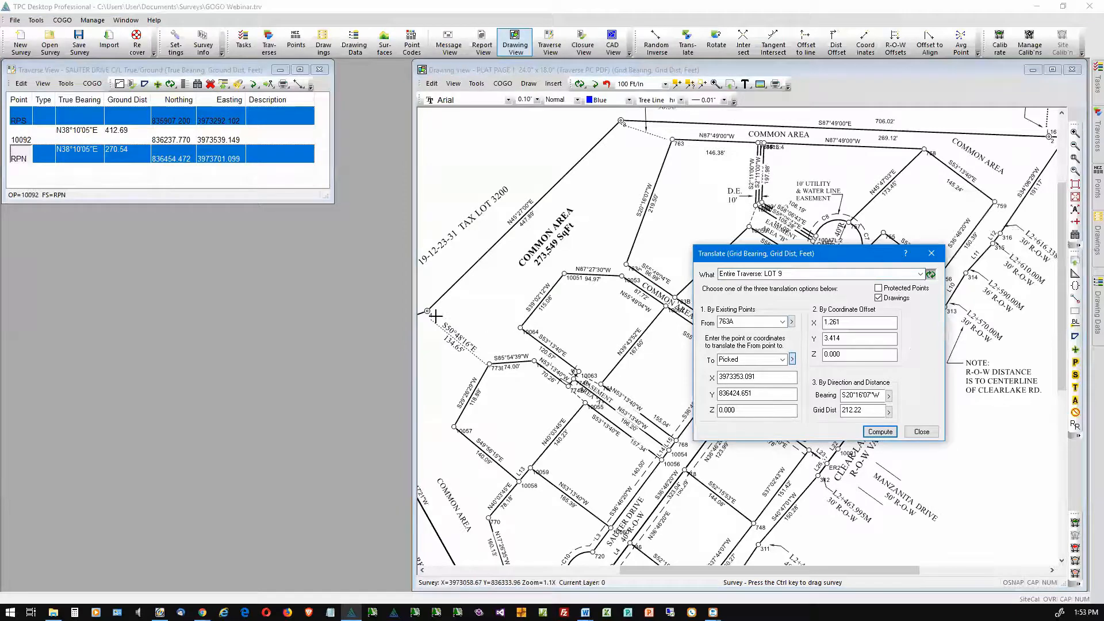
left_click(428, 313)
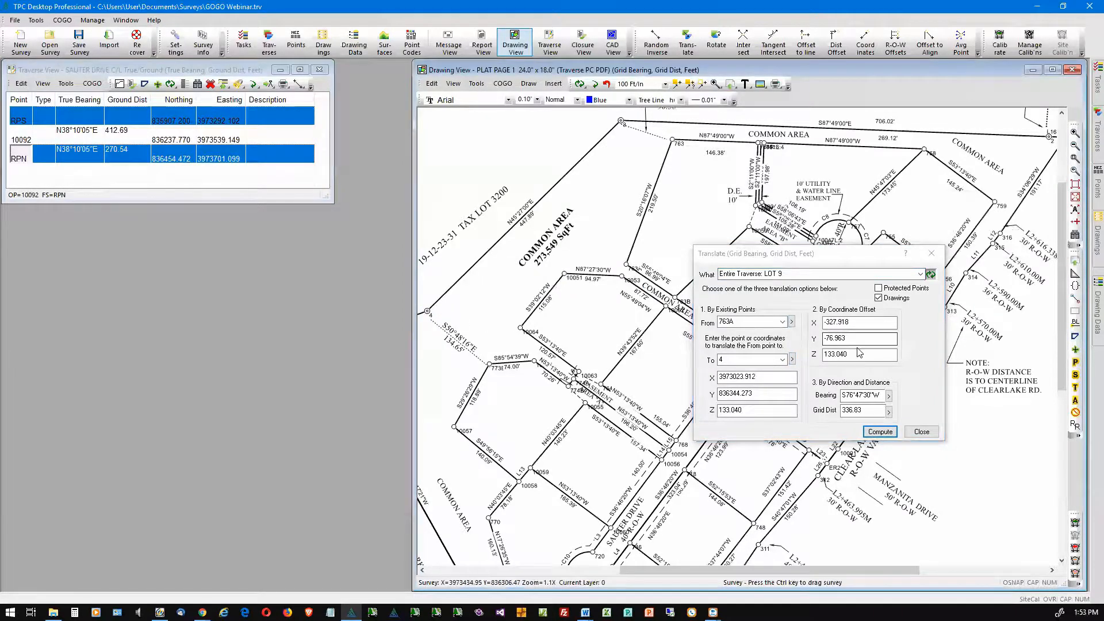
Compute the LOT 9 translation and undo it from within the Translate routine
left_click(891, 433)
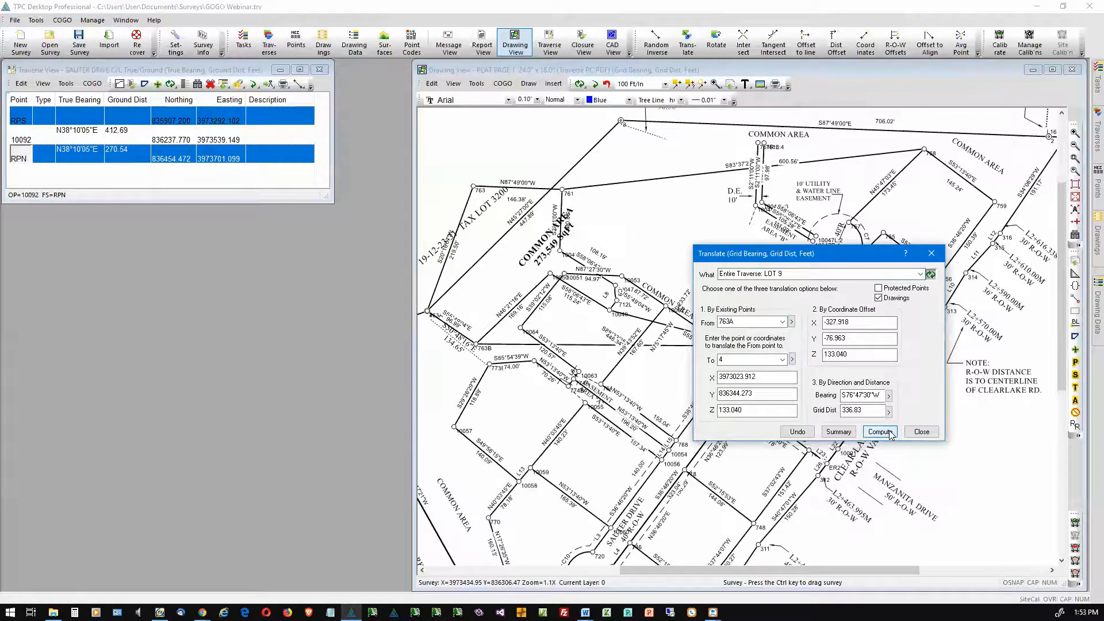
left_click(890, 435)
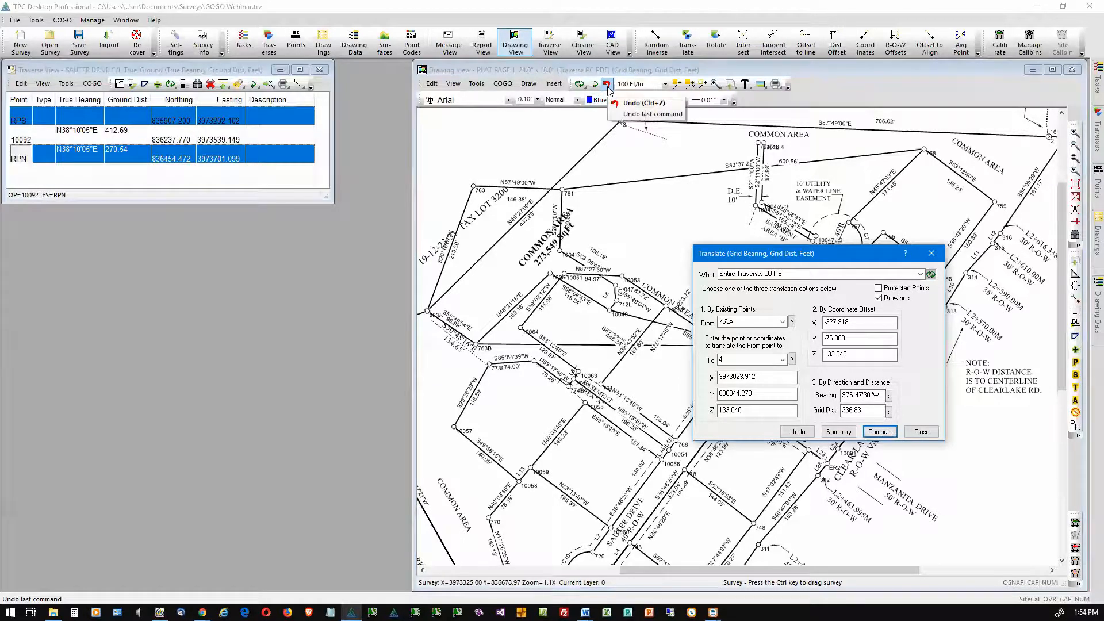
left_click(796, 432)
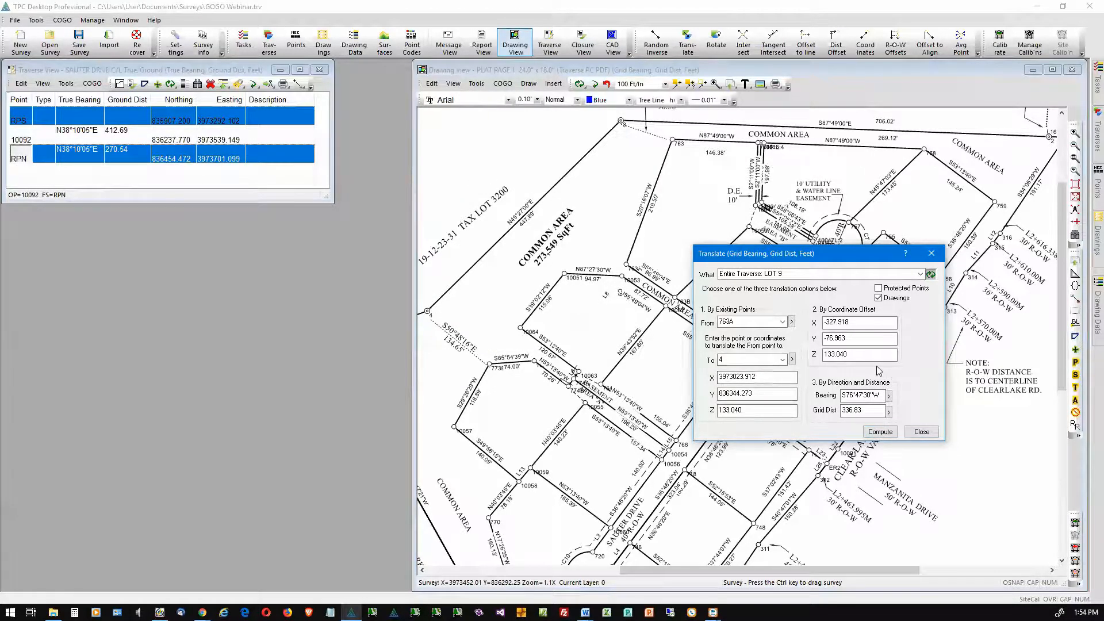
Compute the LOT 9 translation again and review the given and computed data in its summary report, closing the routine and the report
left_click(882, 432)
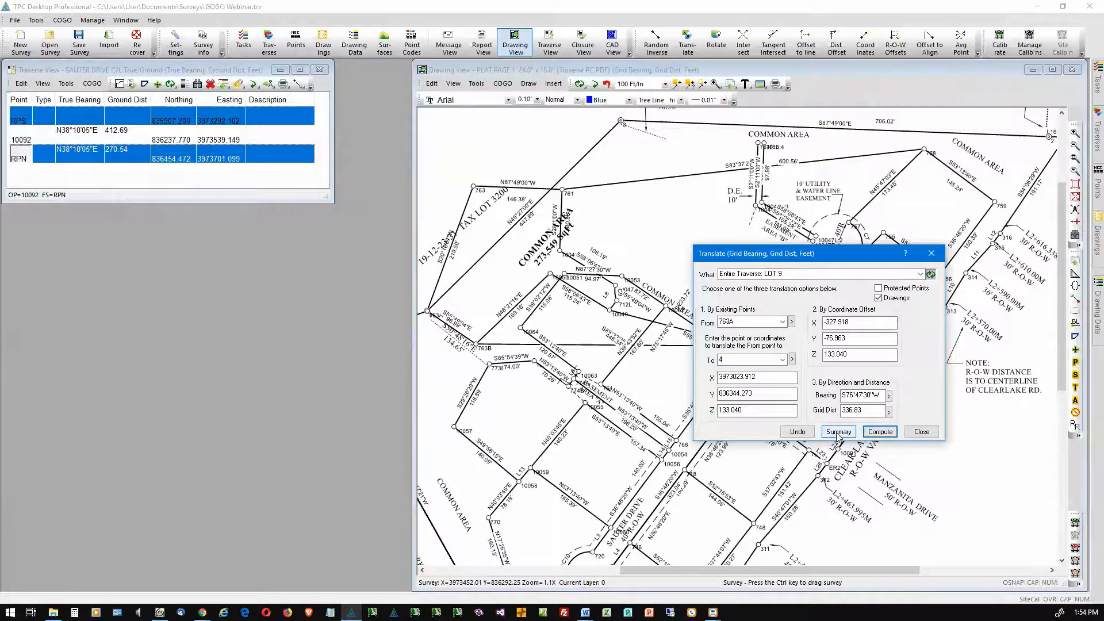
left_click(837, 432)
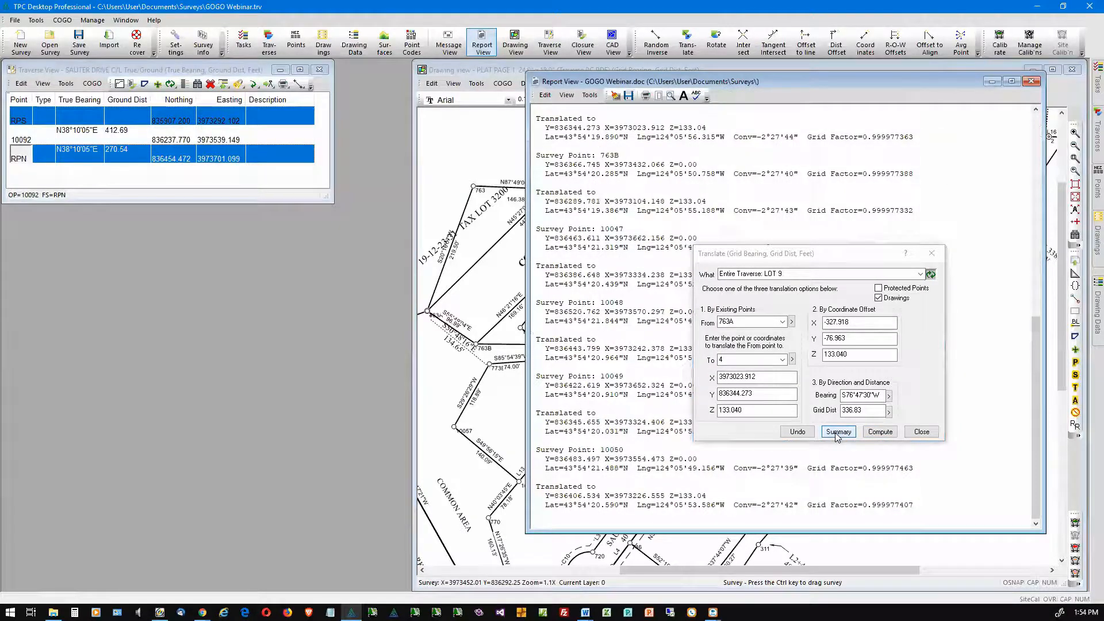
left_click(930, 253)
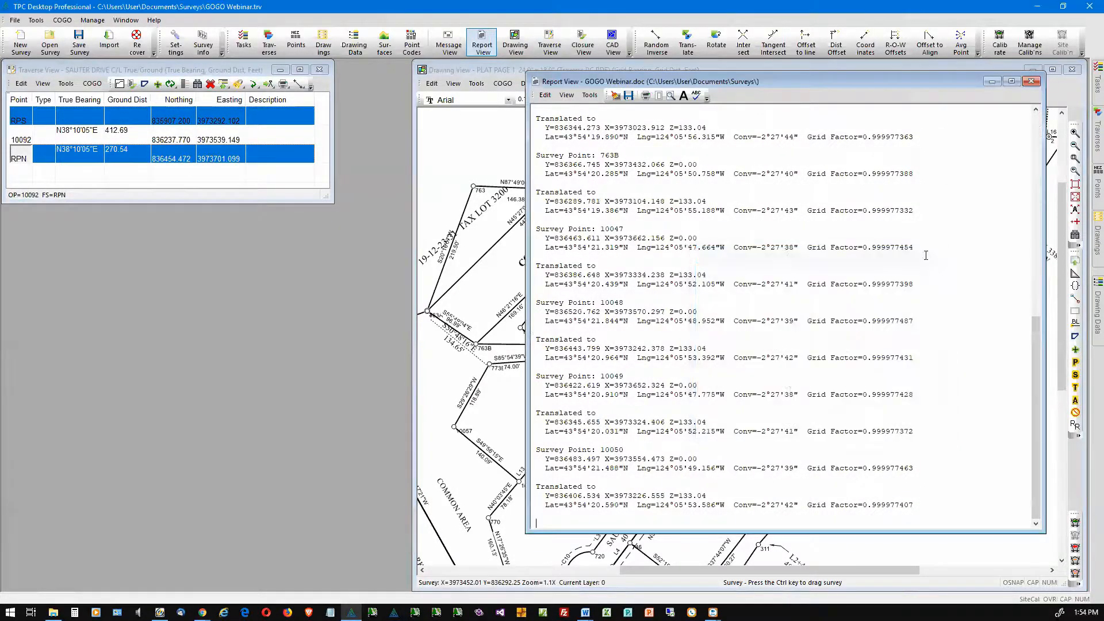
scroll(665, 487, "up", 9)
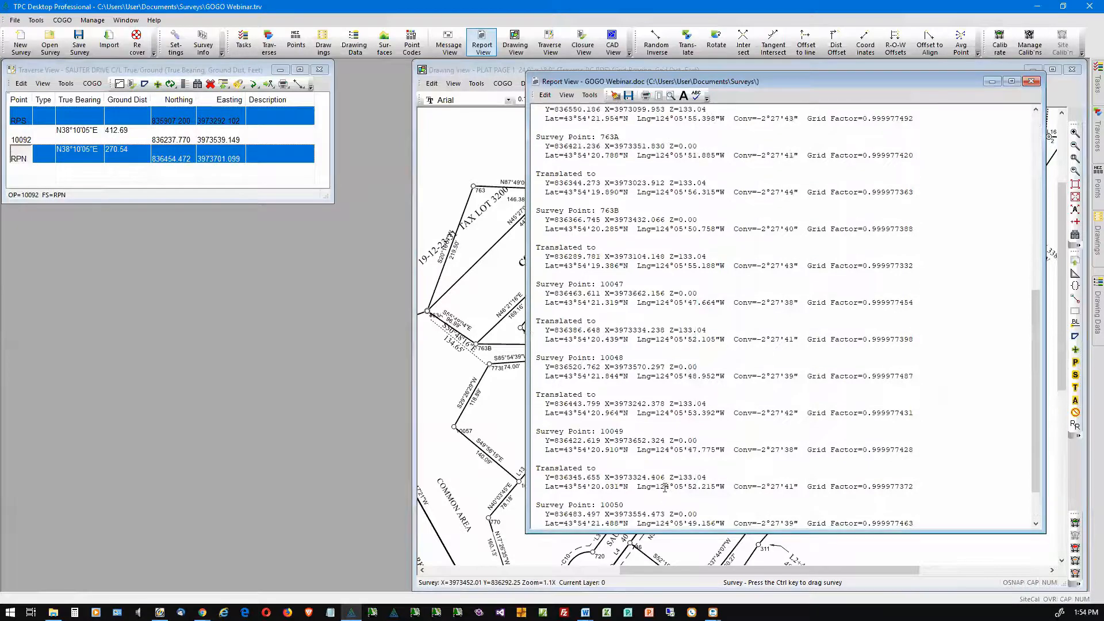
scroll(665, 488, "up", 5)
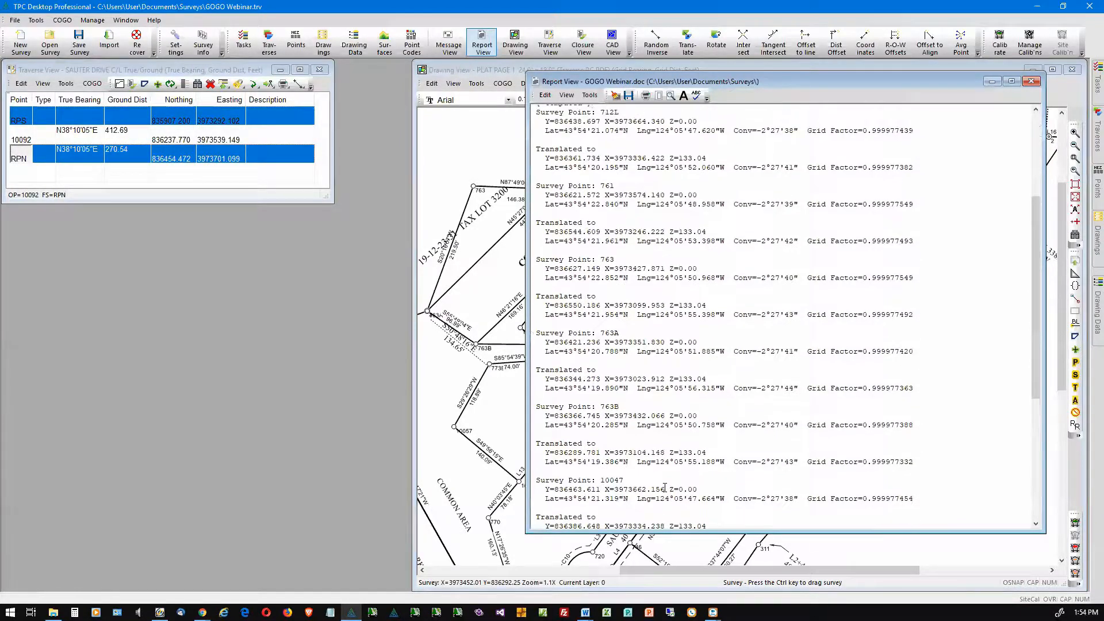
scroll(665, 488, "up", 1)
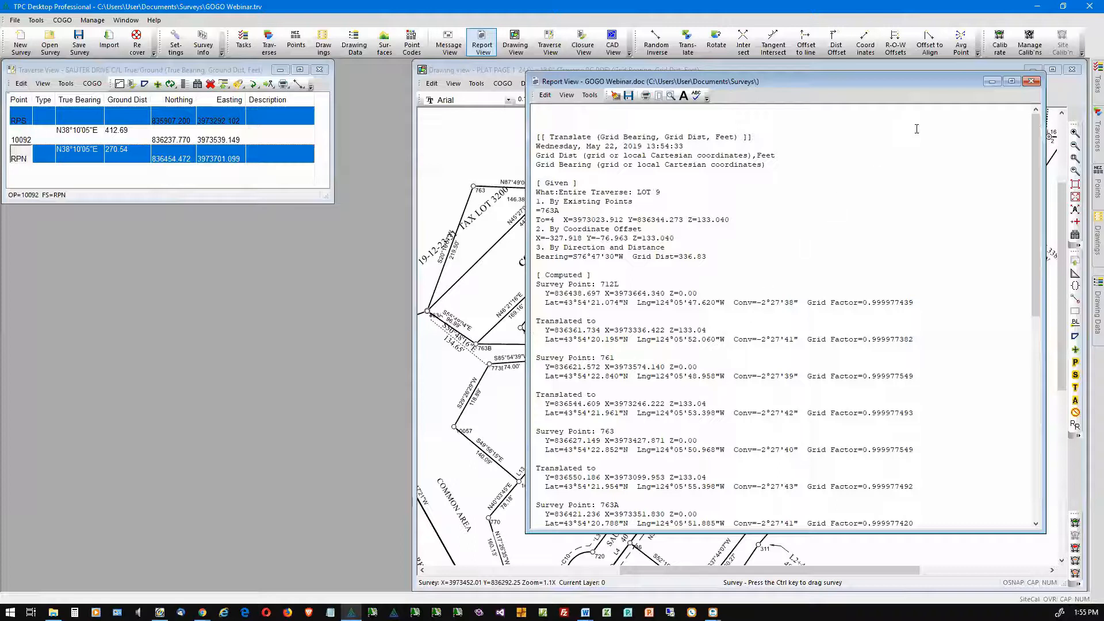
left_click(1031, 81)
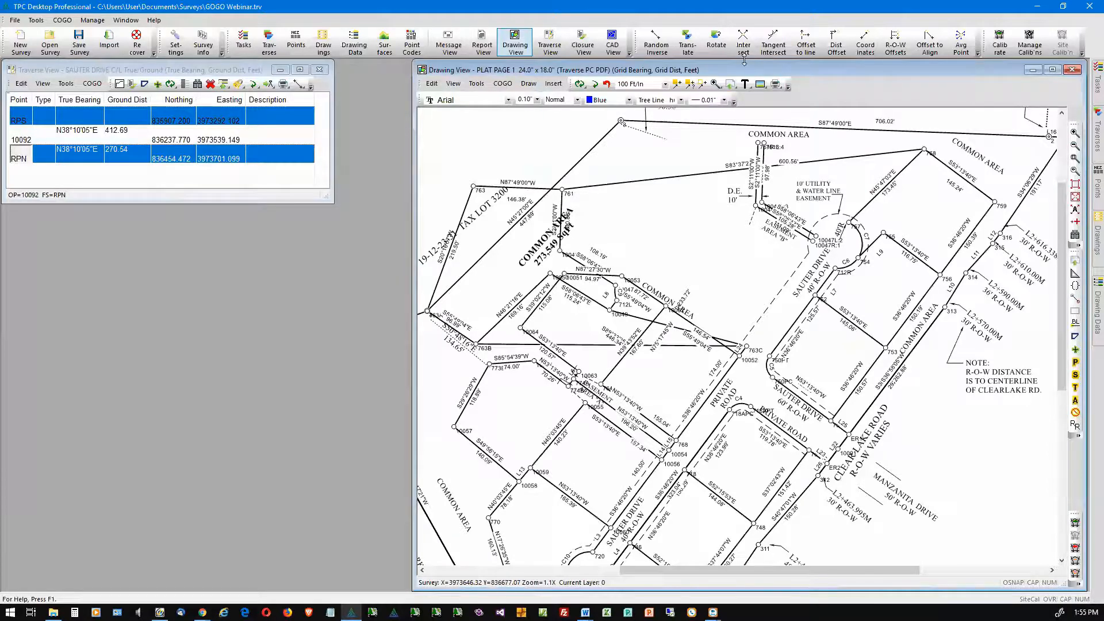
Reopen Translate to undo the last computed LOT 9 translation, and close the routine
left_click(689, 39)
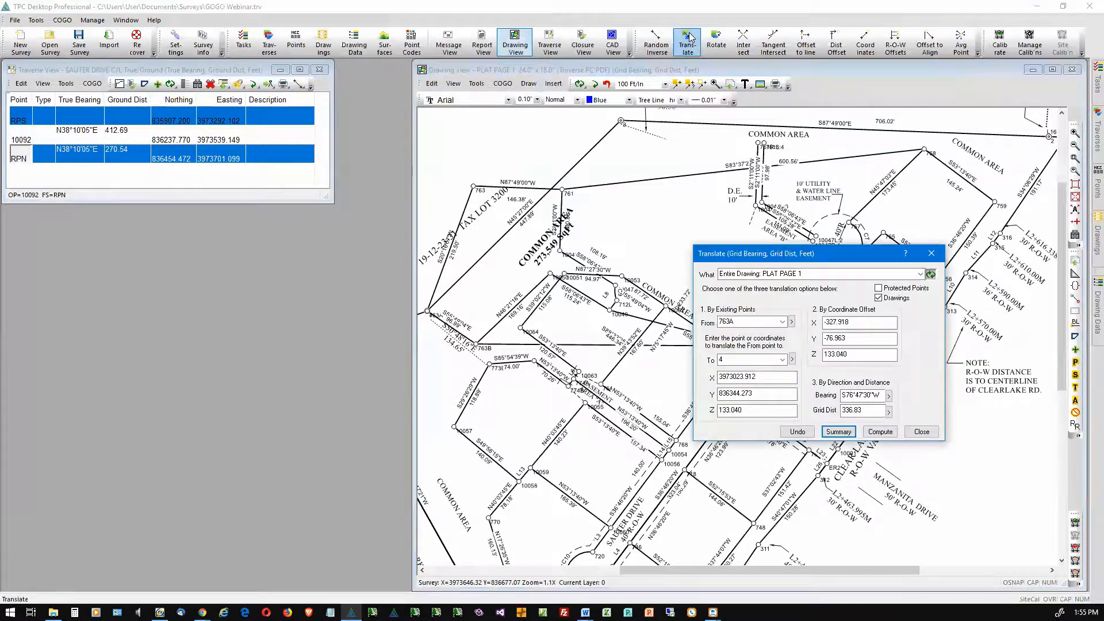
left_click(798, 432)
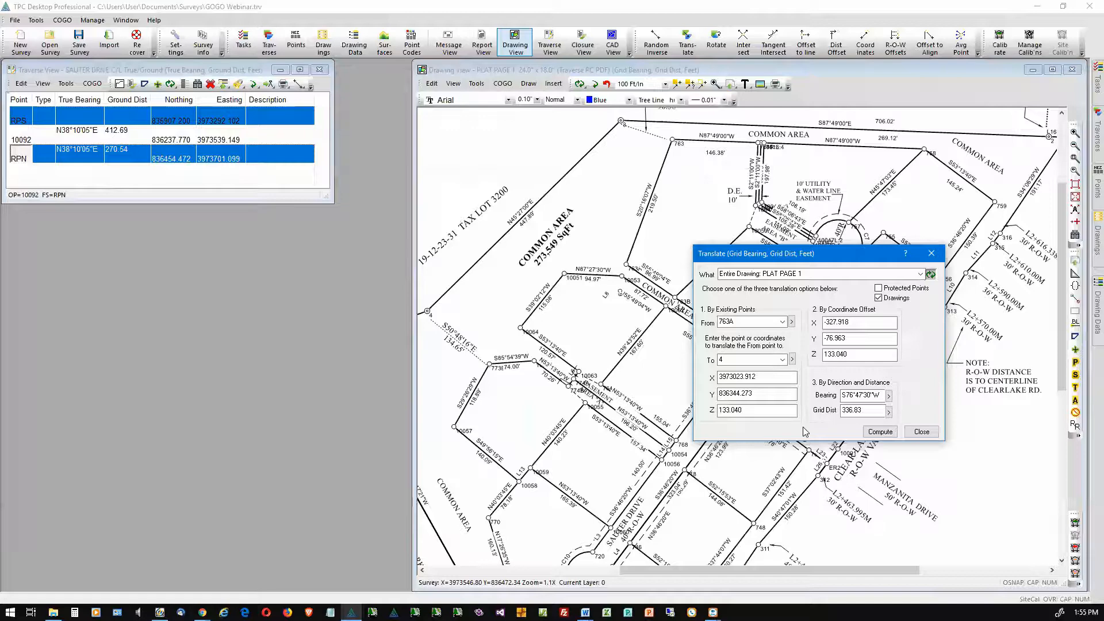
left_click(920, 432)
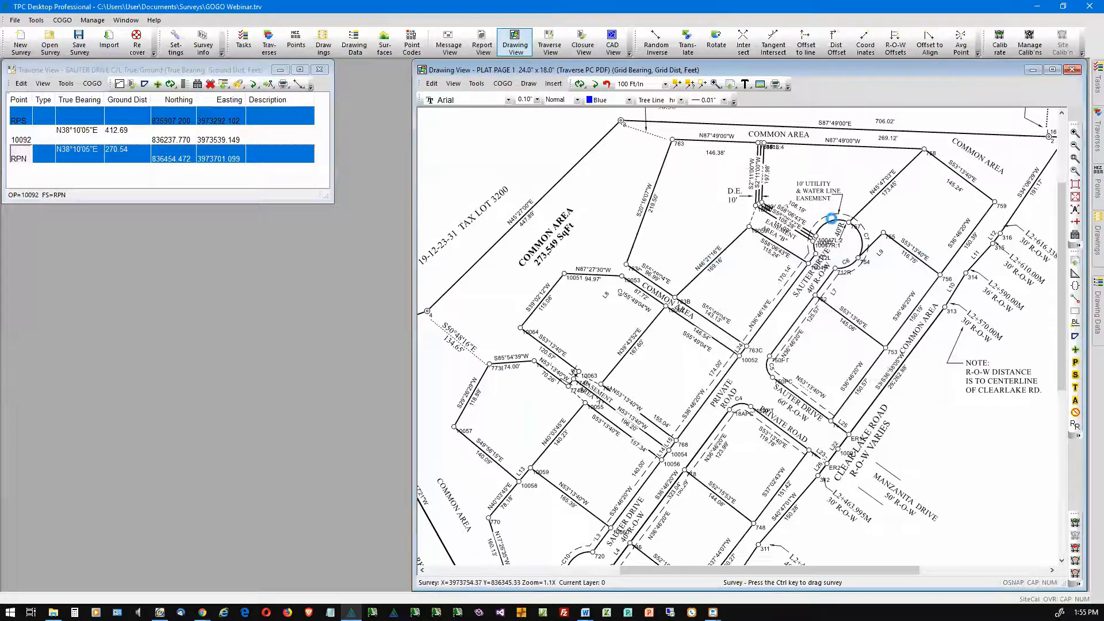
Open the Intersection routine beside the drawing, examine its units, distance and direction options, and hide them again
left_click(738, 40)
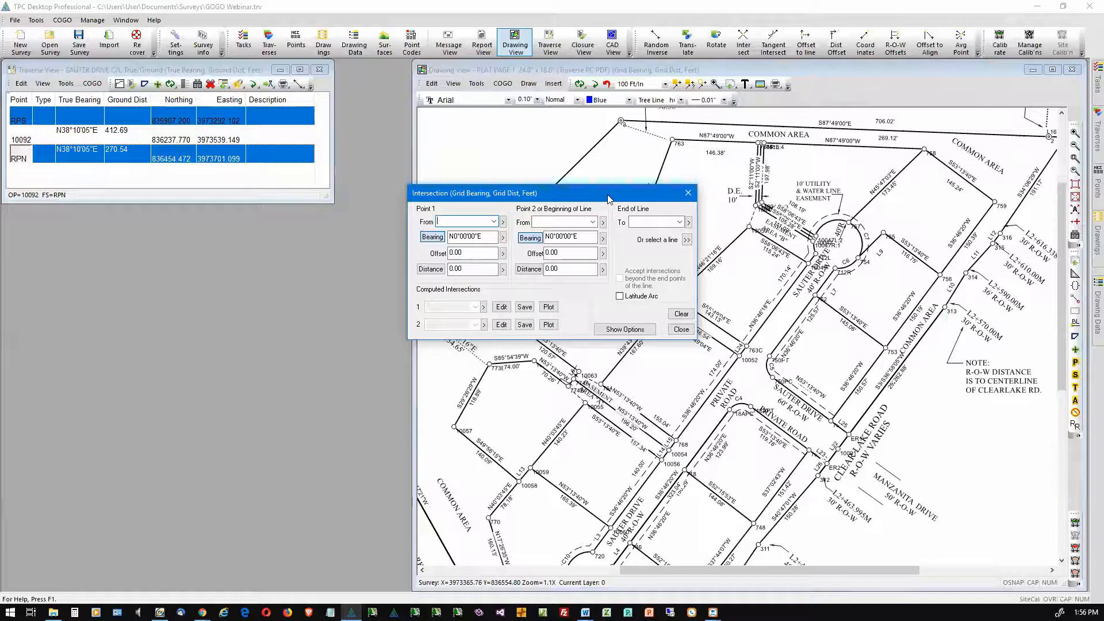
left_click_drag(609, 198, 313, 257)
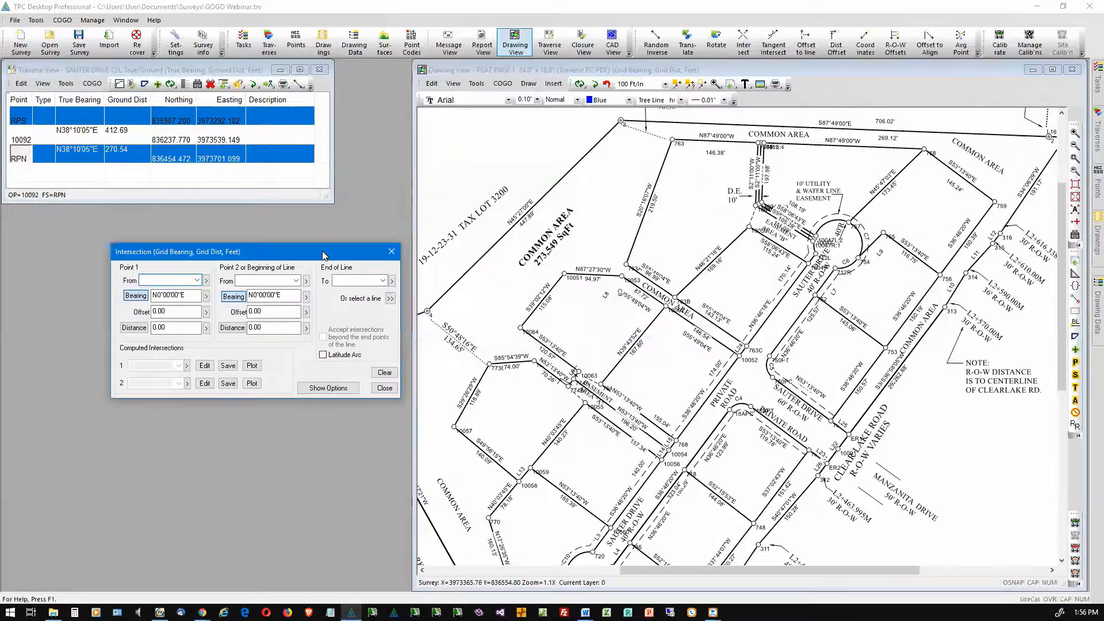
left_click(327, 389)
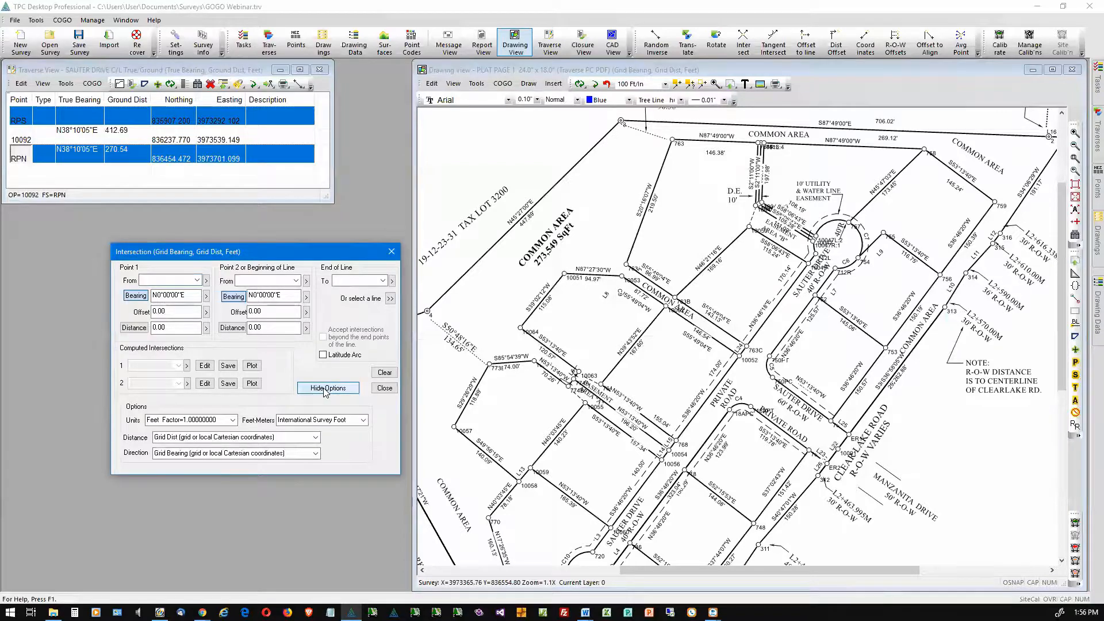
left_click(327, 388)
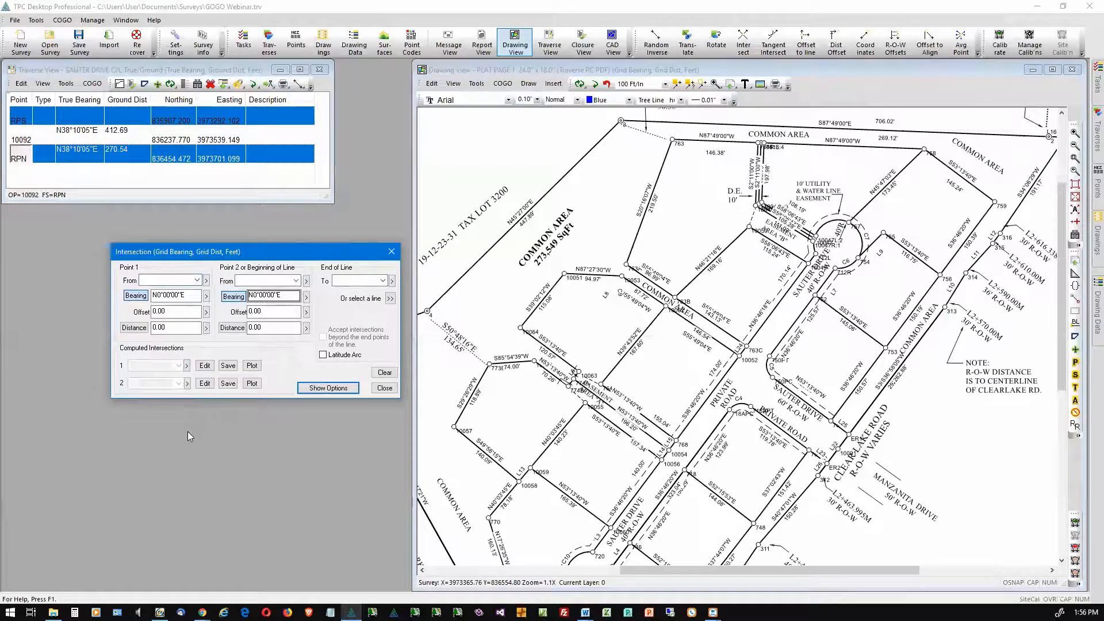
Define the intersection from point 10064 with a bearing taken from the drawing (N53°13'40"W) and the boundary line from point 4 to 3
left_click(206, 280)
left_click(521, 328)
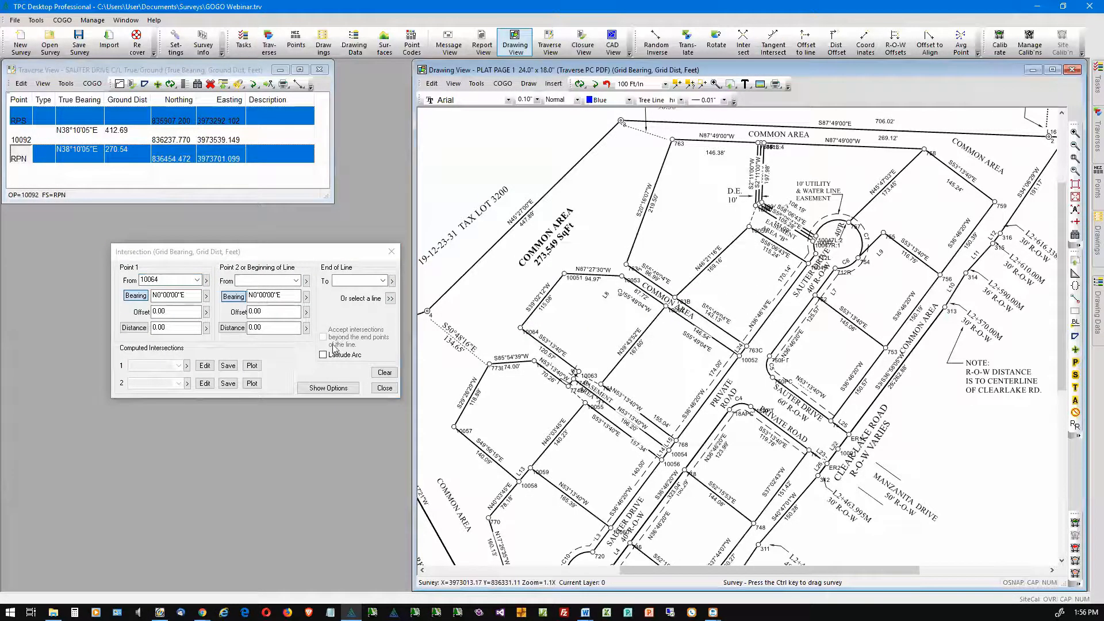
left_click(206, 297)
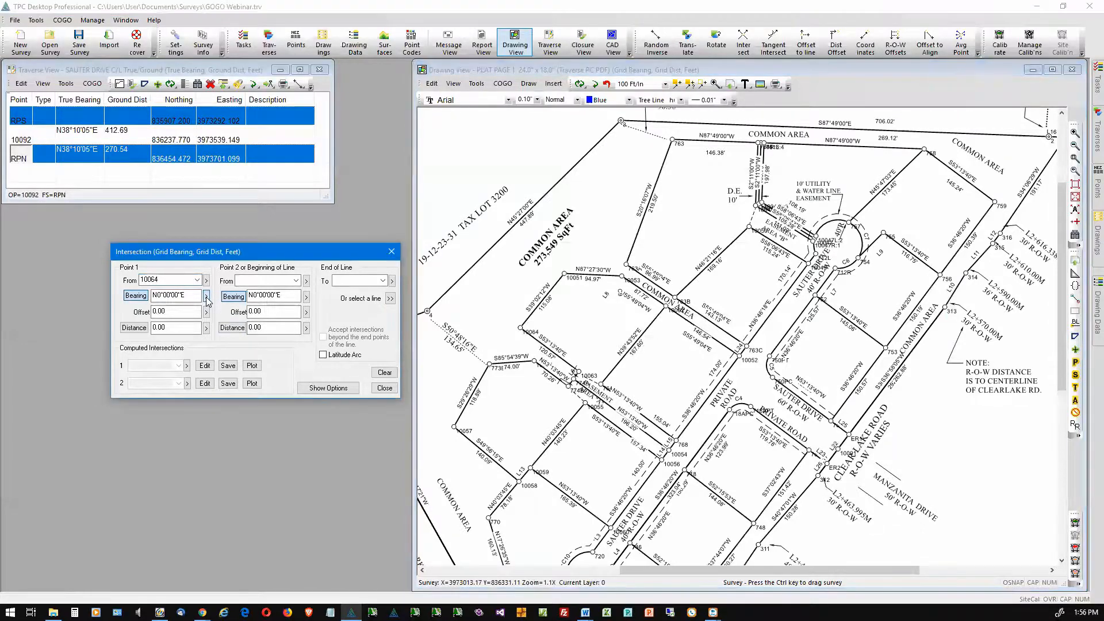
left_click(568, 364)
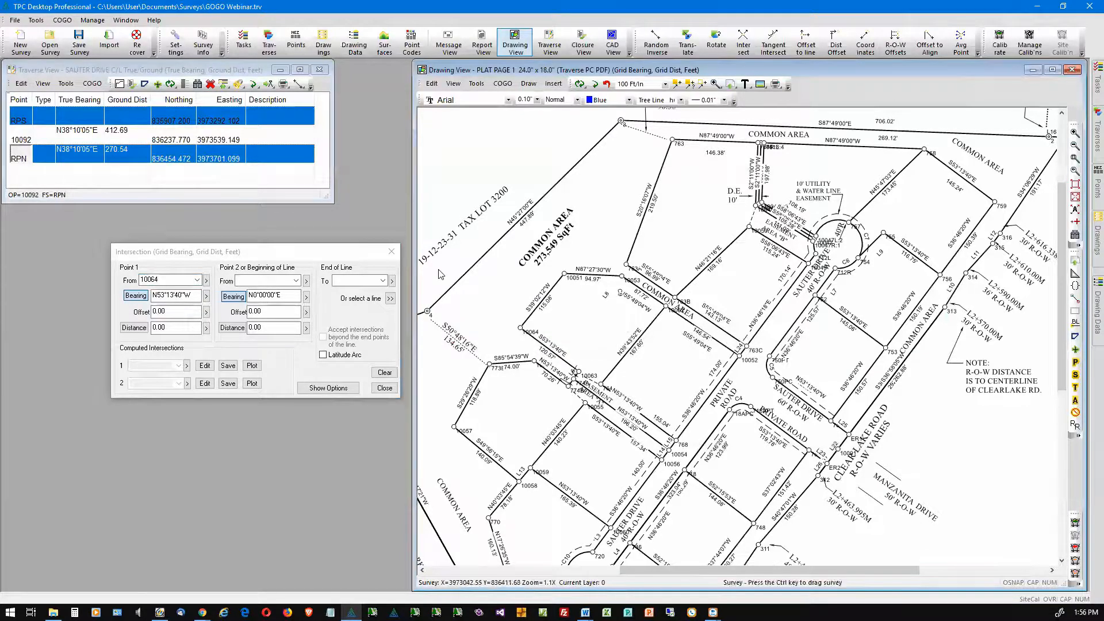
left_click(391, 298)
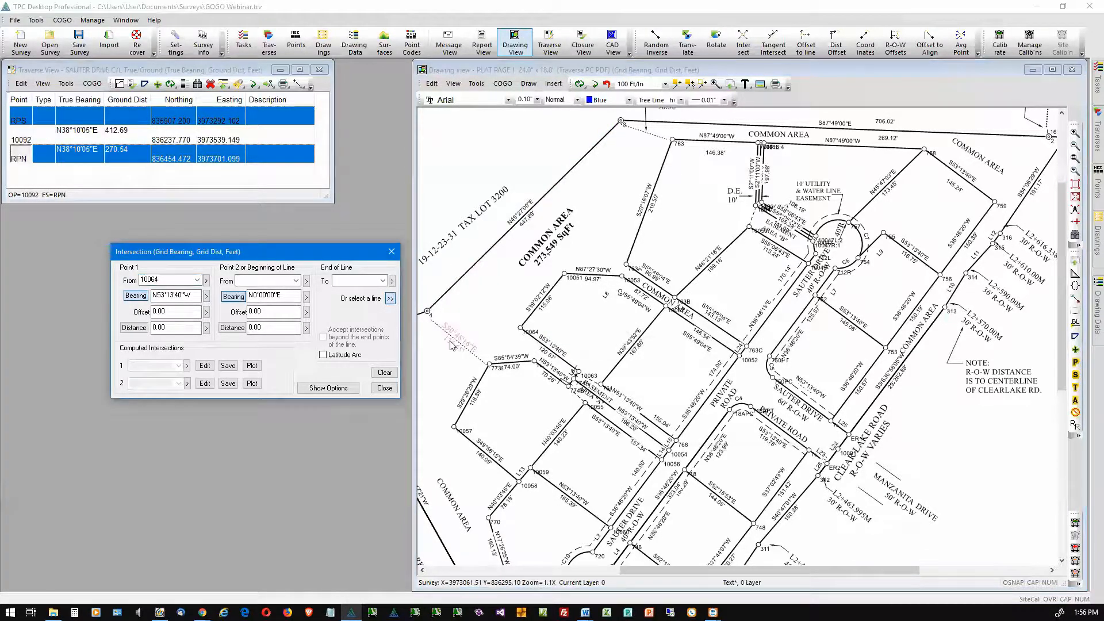
left_click(454, 286)
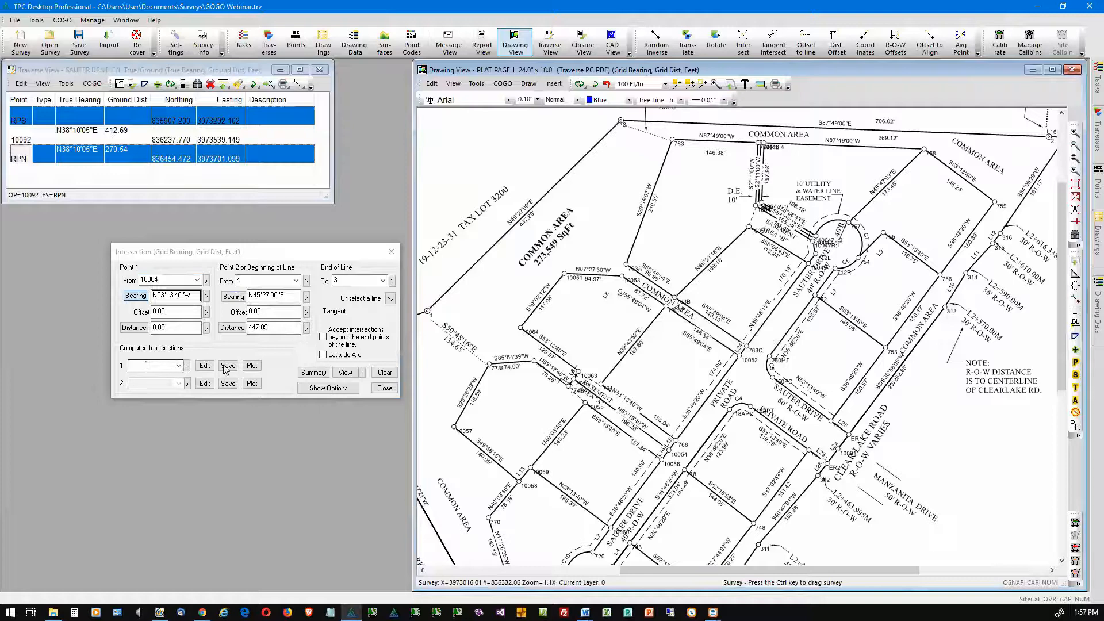
Preview the computed intersection in a temporary drawing and as an overlay on the plat, turning each preview off again
left_click(251, 365)
left_click(346, 373)
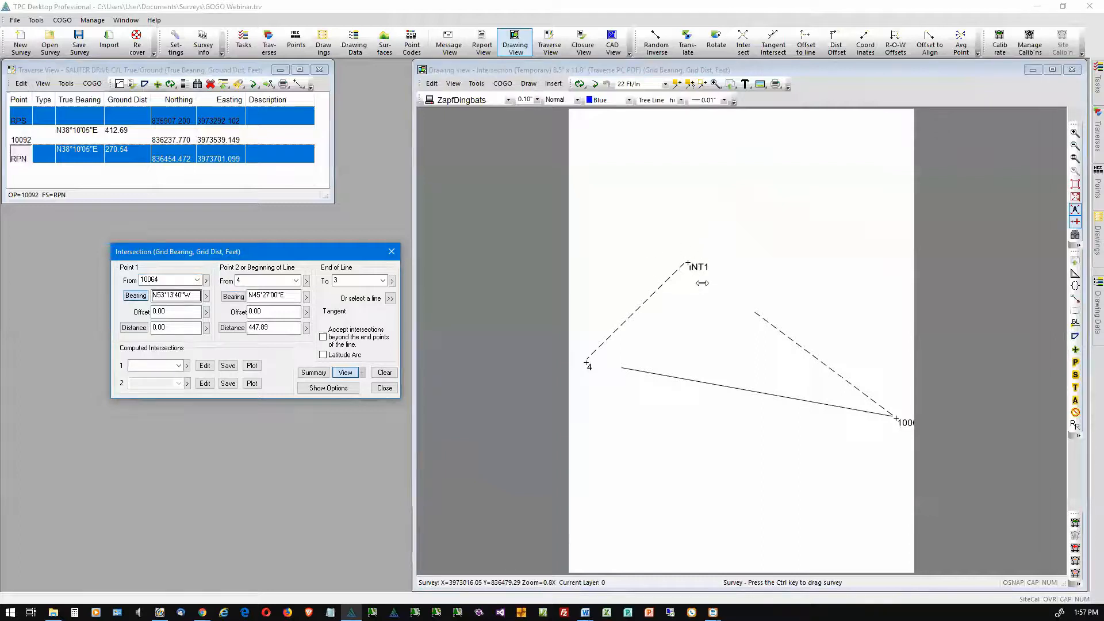
left_click(345, 374)
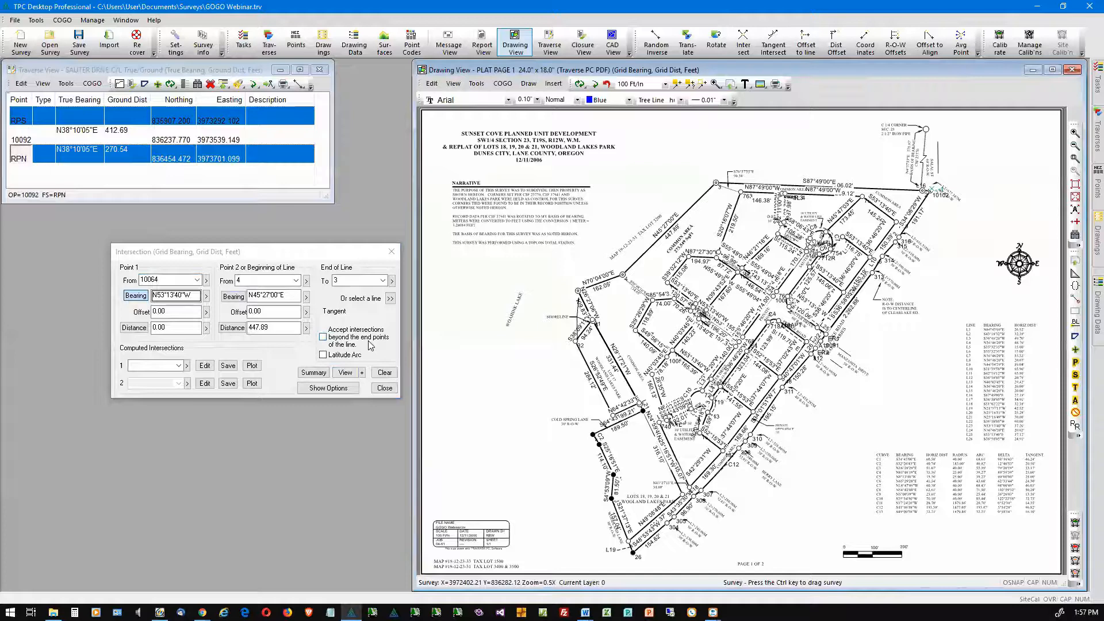
left_click(363, 373)
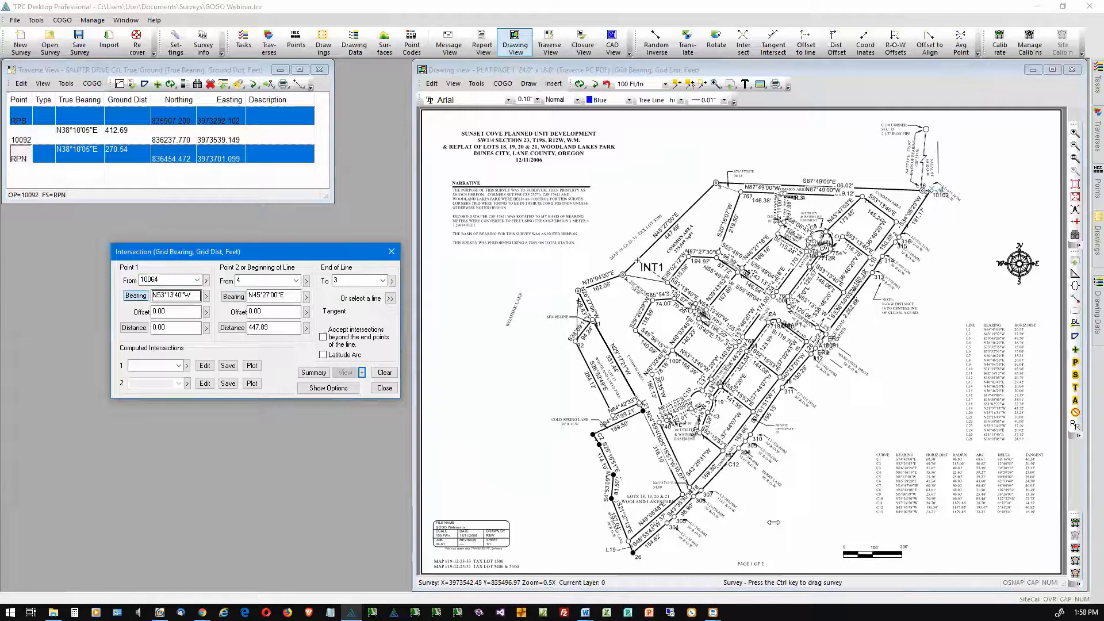
left_click(361, 373)
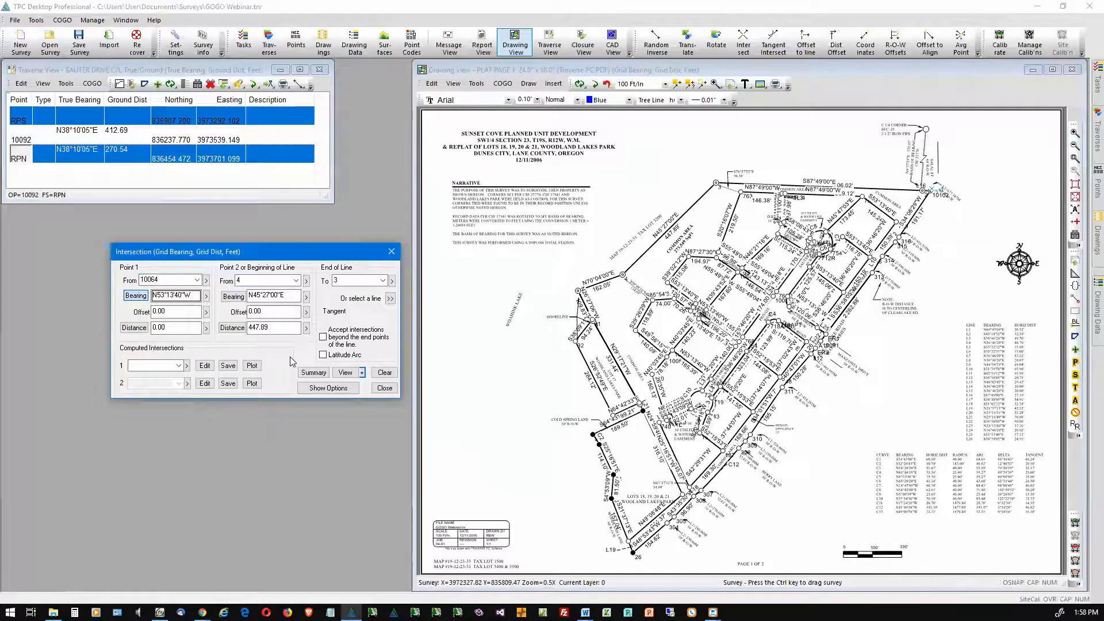
Enter 12 as the first computed intersection's label and browse the existing points whose labels begin with it
left_click(132, 365)
type("12")
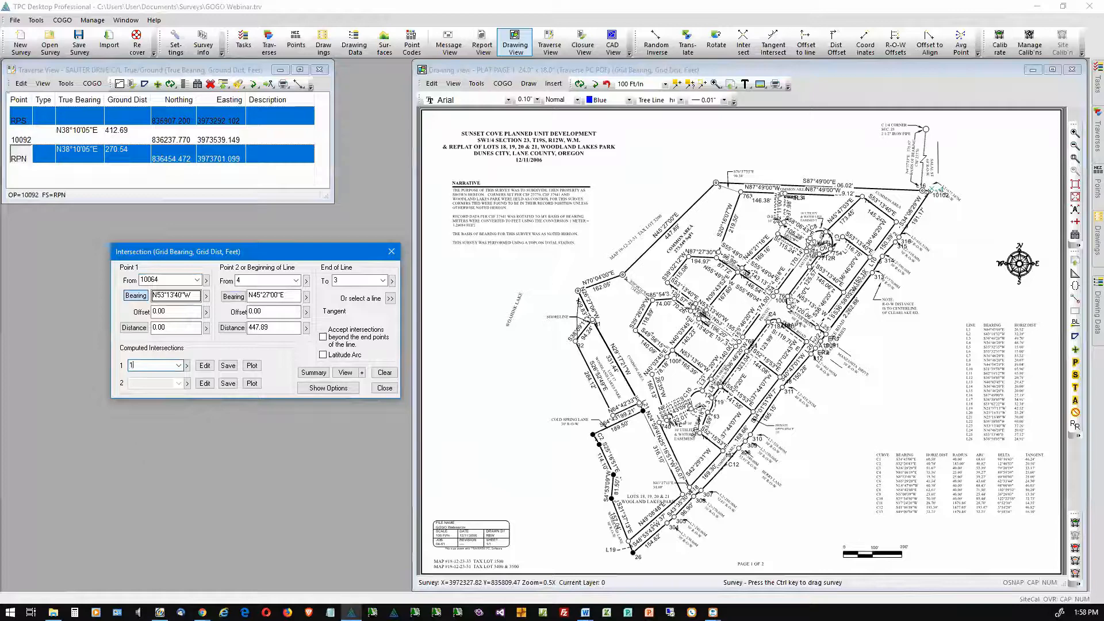
key("Tab")
left_click(150, 365)
key("F4")
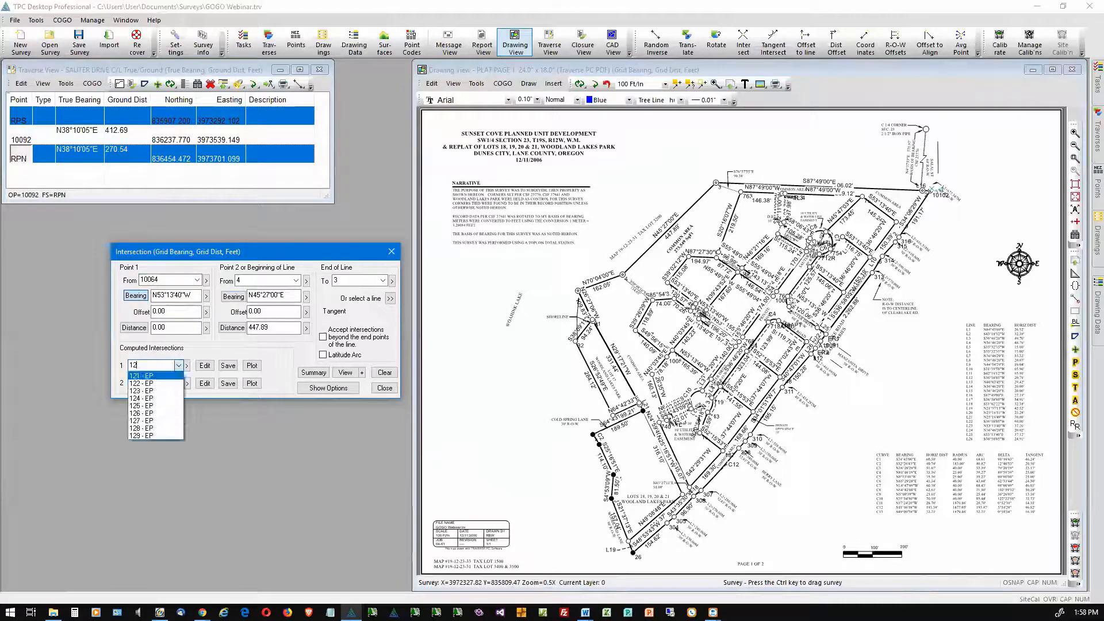
key("Down")
key("Down")
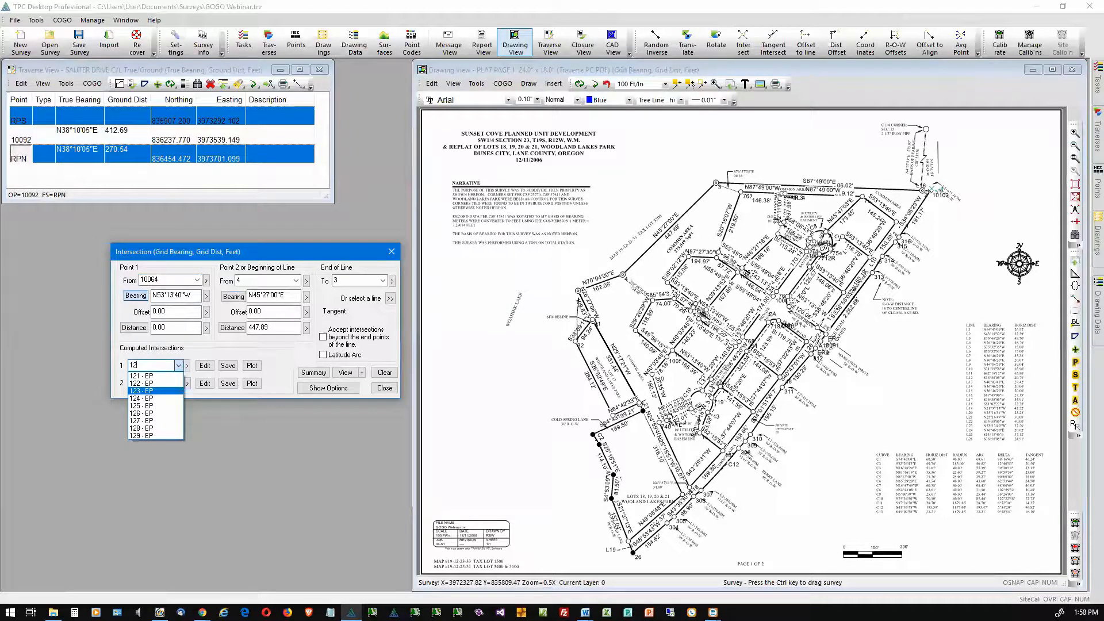
key("Escape")
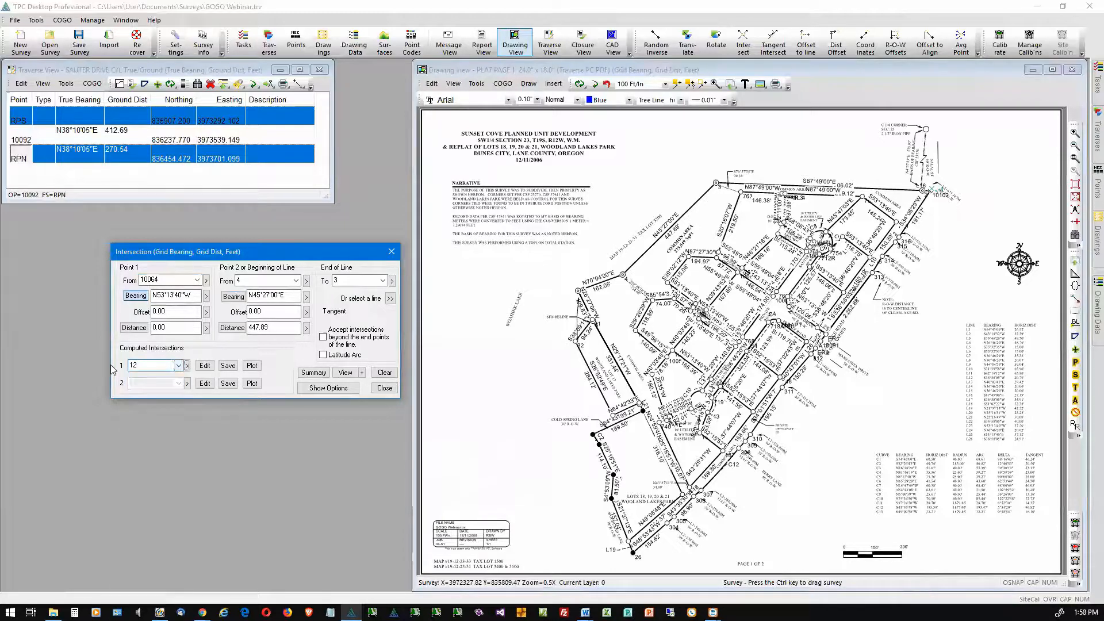
Label the first computed intersection 123 and resolve the duplicate label by using the next available unused point number
key("BackSpace")
type("23")
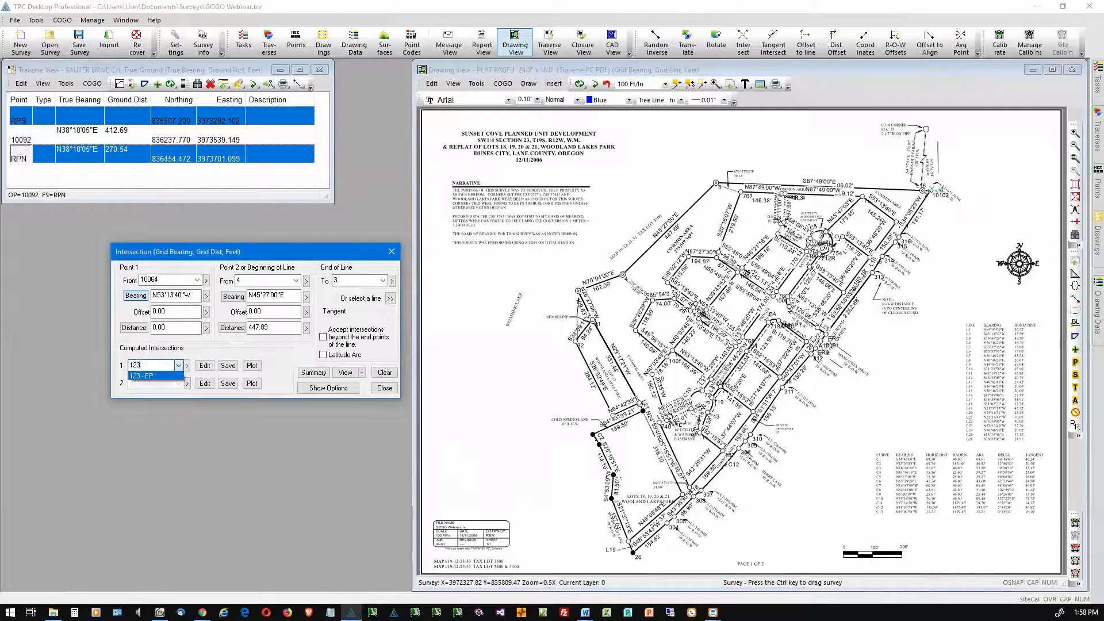
key("Return")
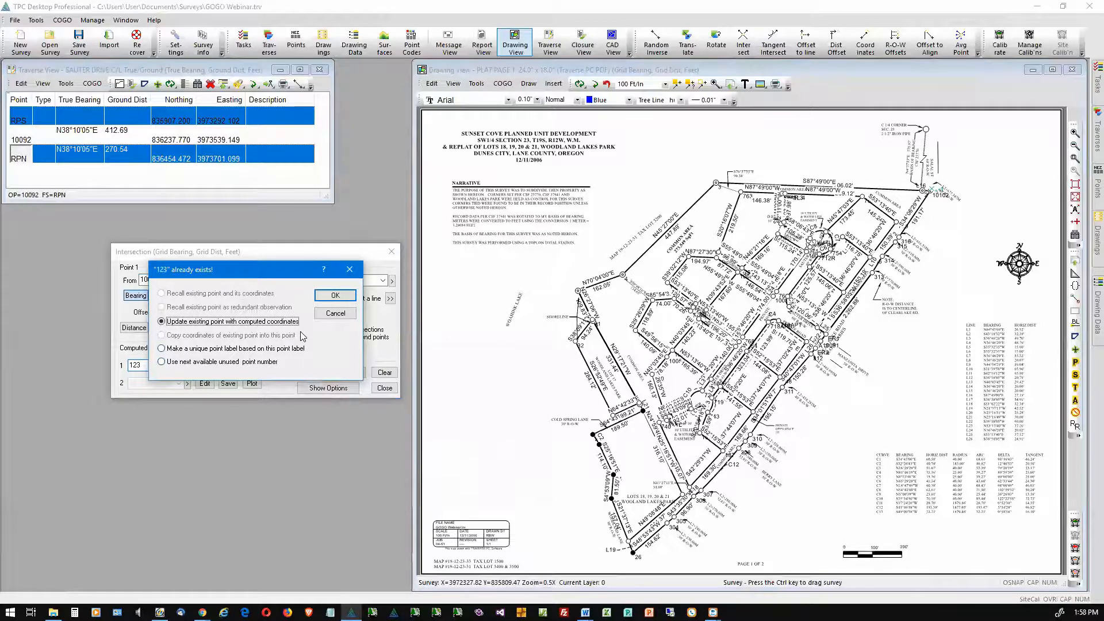
left_click(161, 362)
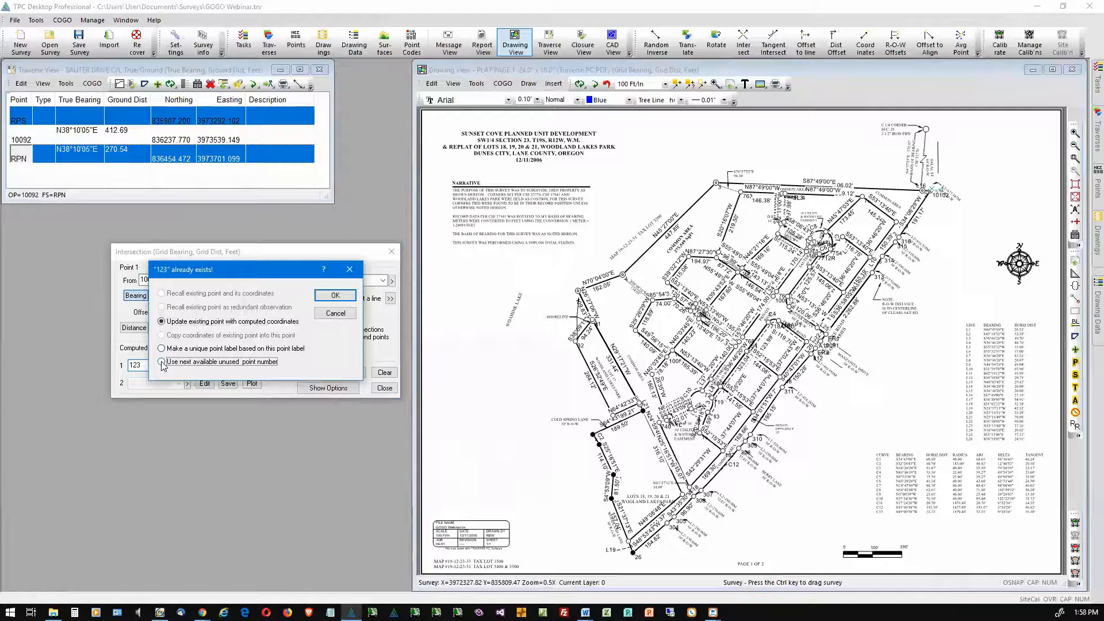
left_click(335, 295)
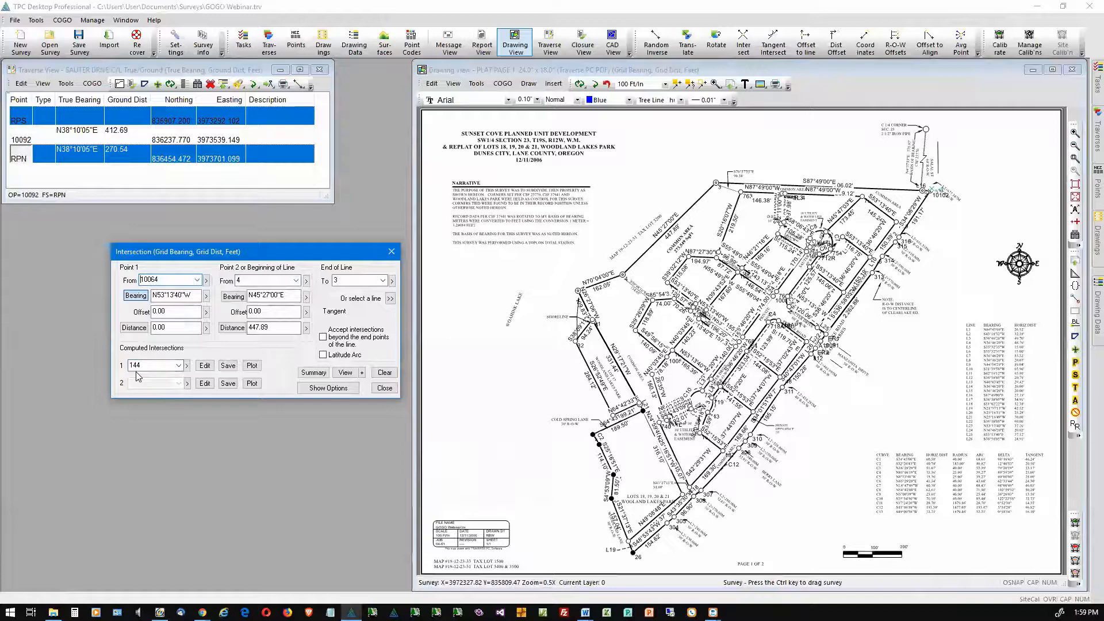
Save the first computed intersection as survey point 144 and plot it on the plat drawing
left_click(229, 369)
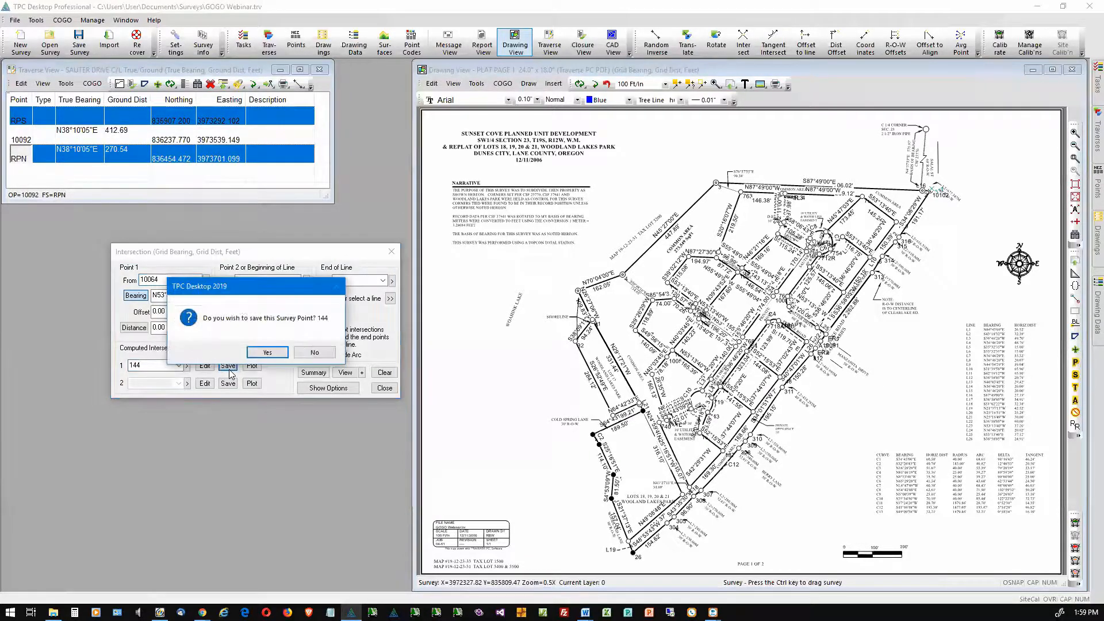
left_click(265, 352)
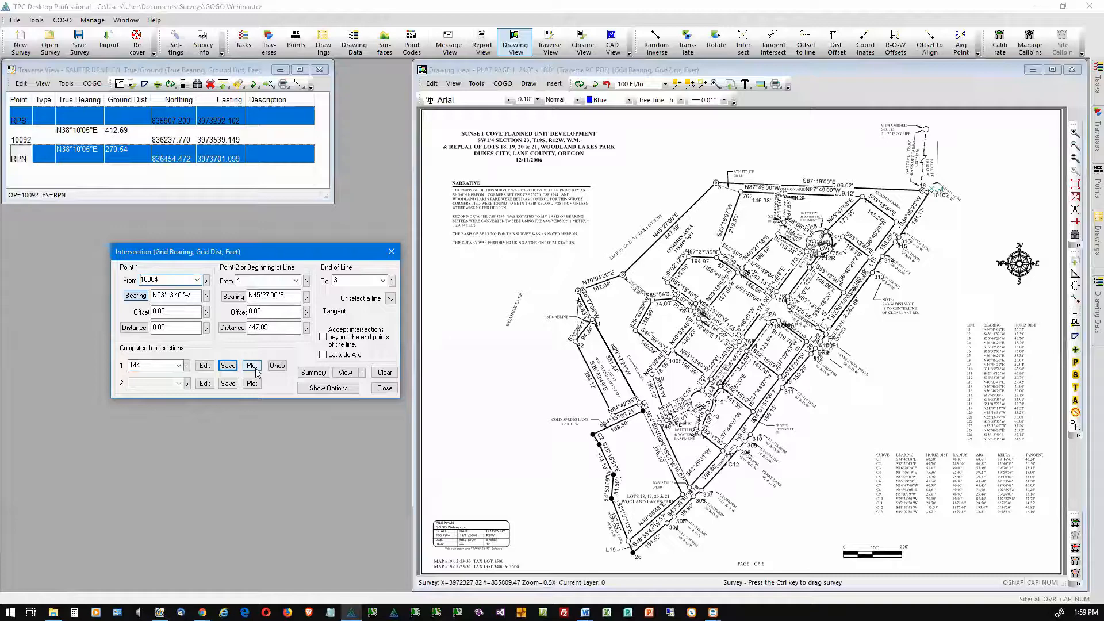
left_click(252, 366)
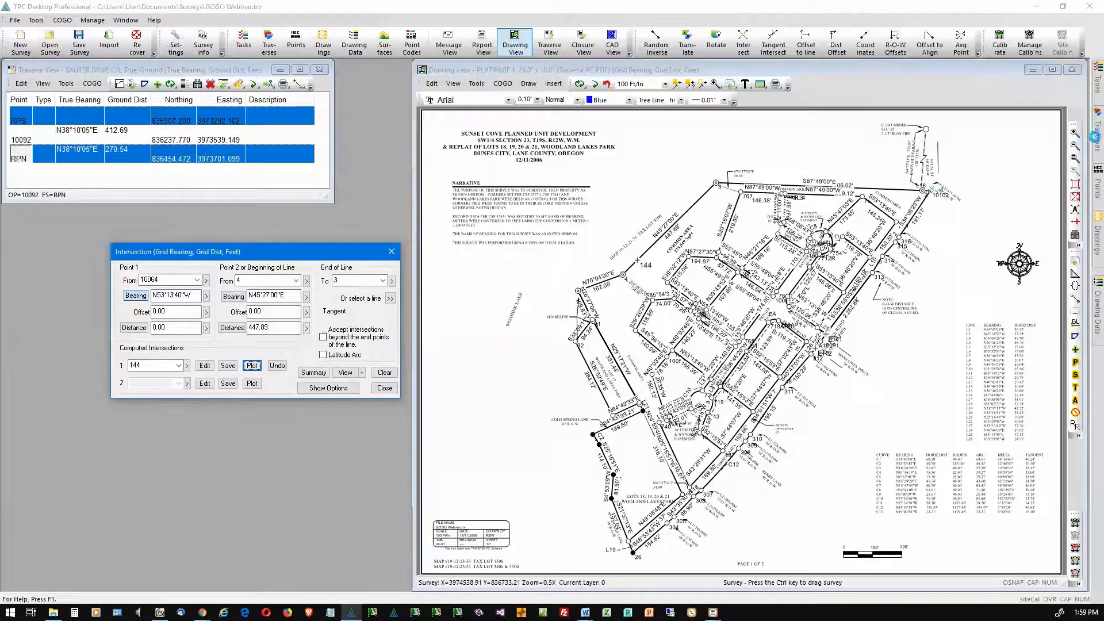
Look through the survey's traverses and select the POINT PLOT traverse in the Lots group
mouse_move(1094, 136)
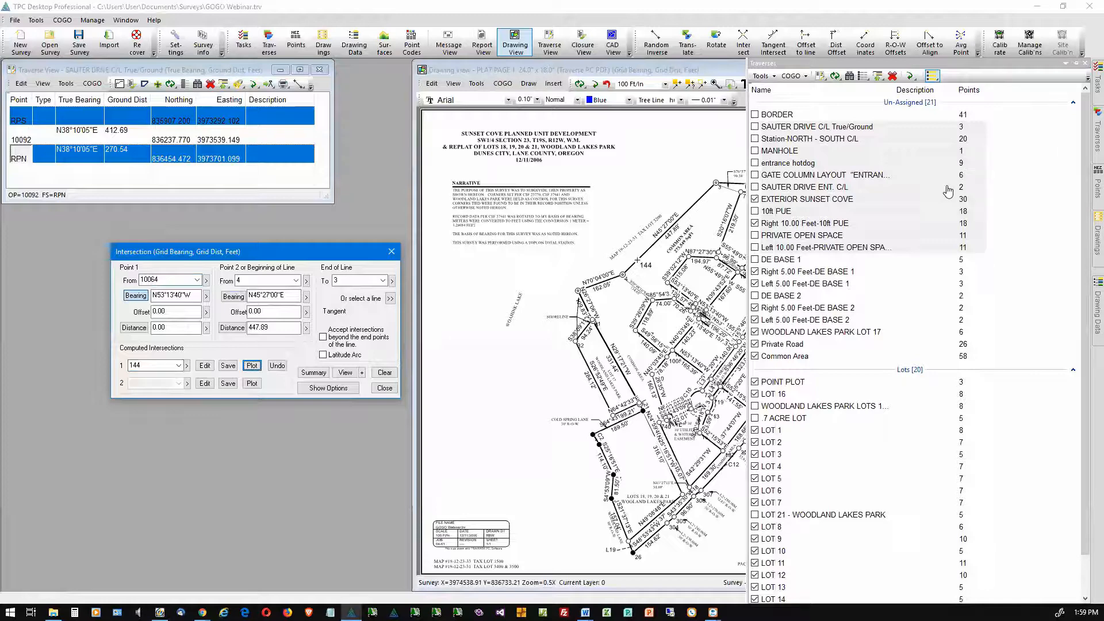
scroll(948, 191, "down", 3)
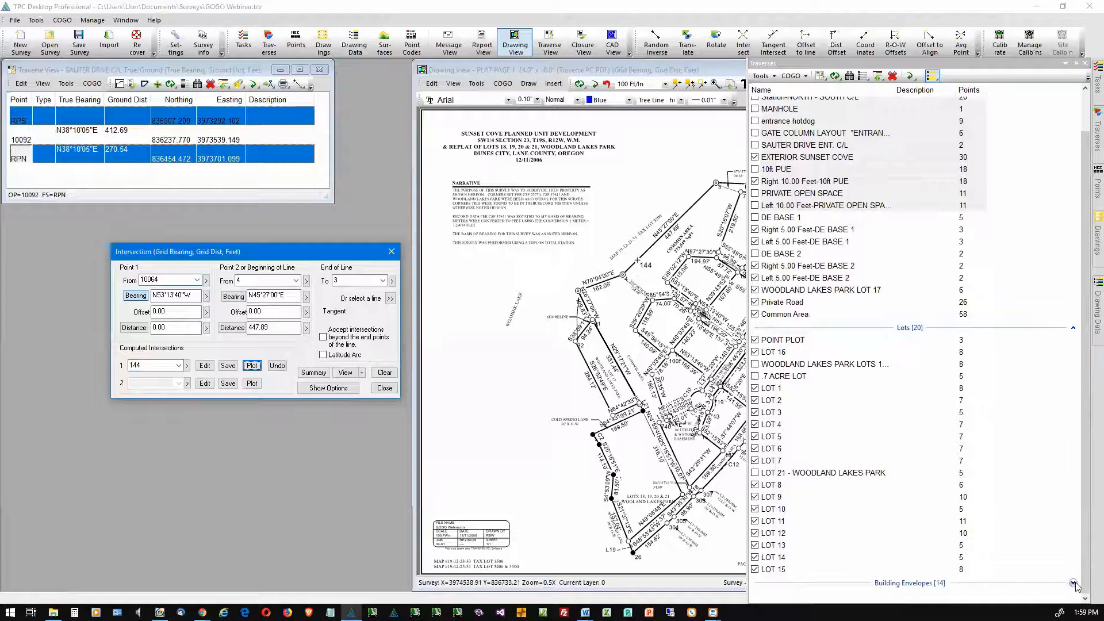
scroll(1063, 287, "up", 3)
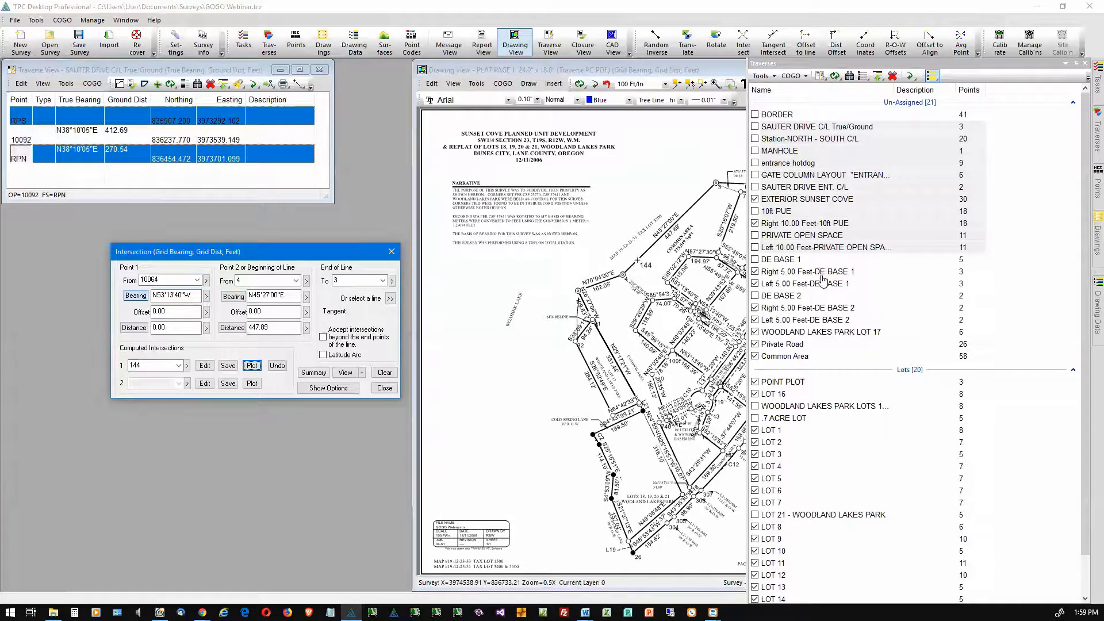
scroll(819, 322, "down", 3)
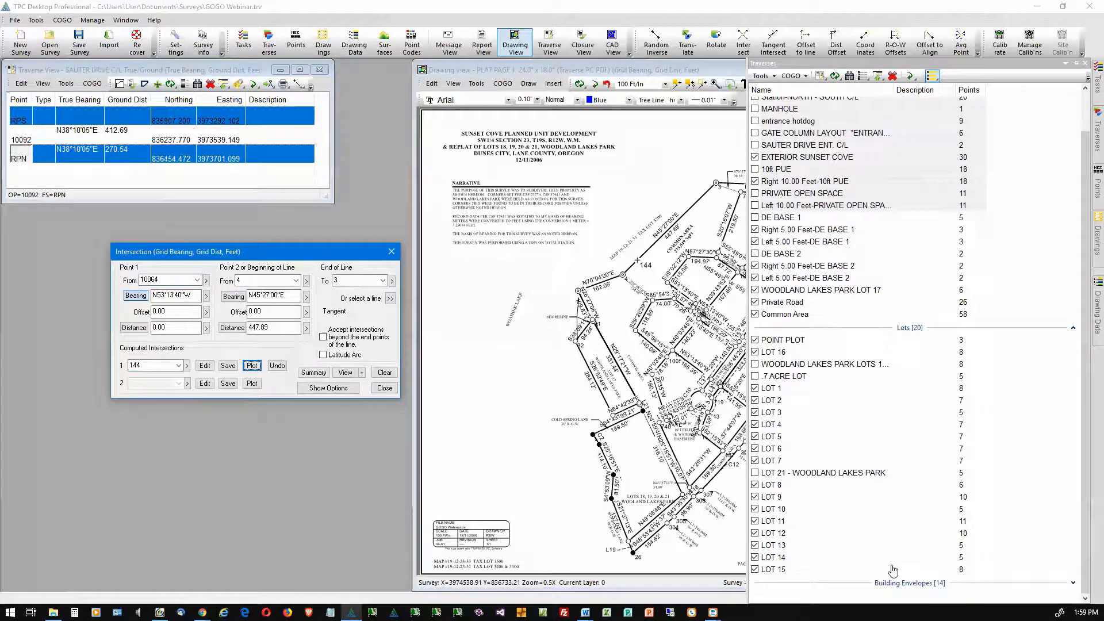
left_click(799, 340)
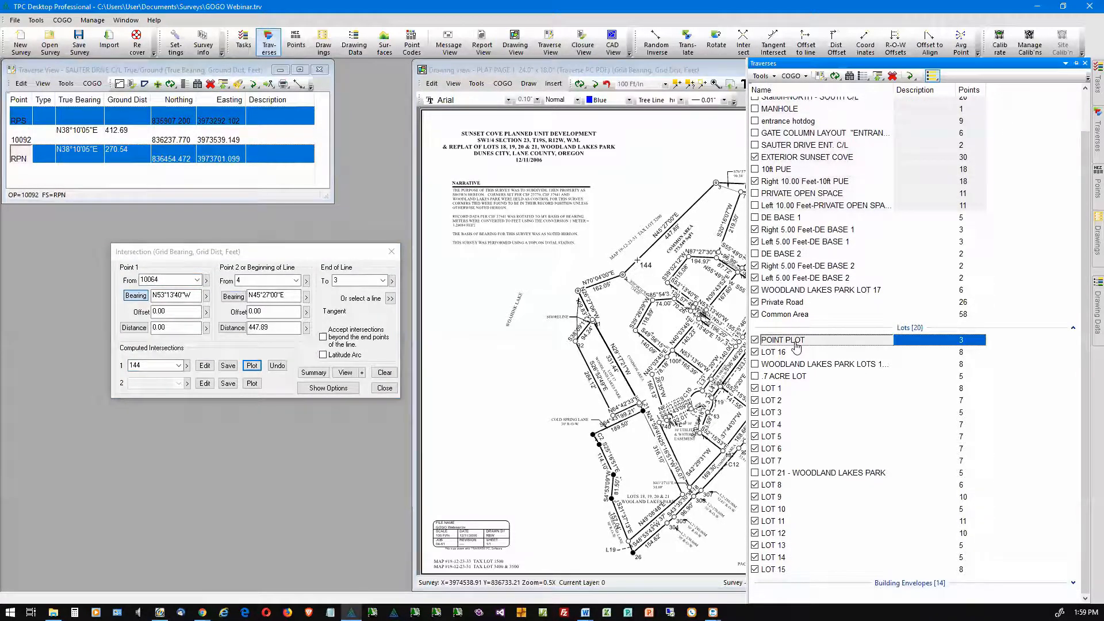
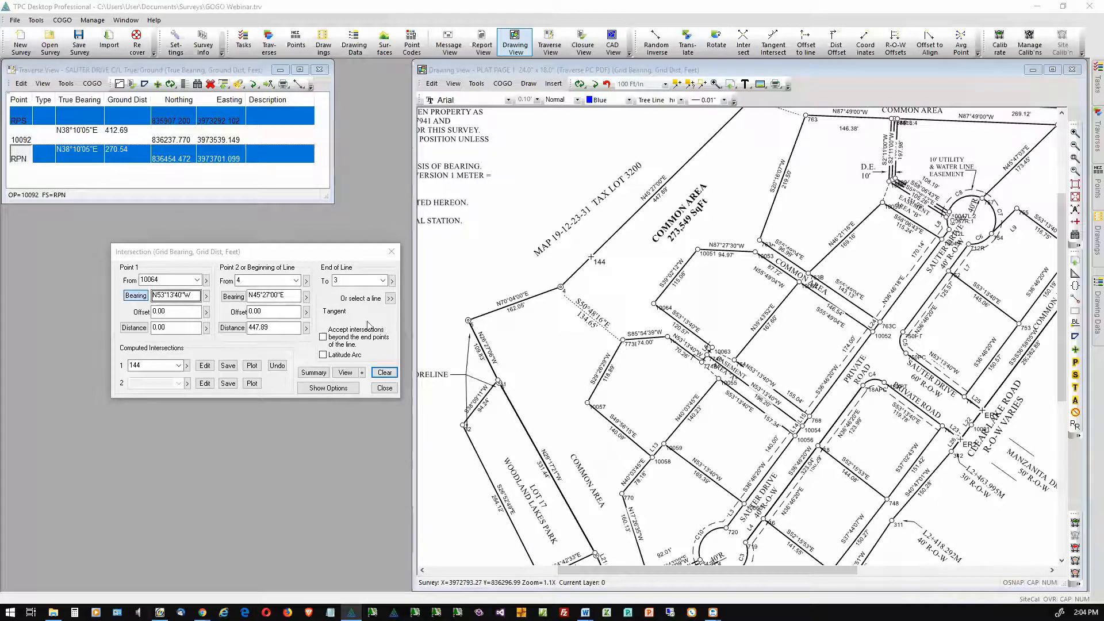
Set the Point 2 distance to 300 to compute a bearing-distance intersection
double_click(282, 329)
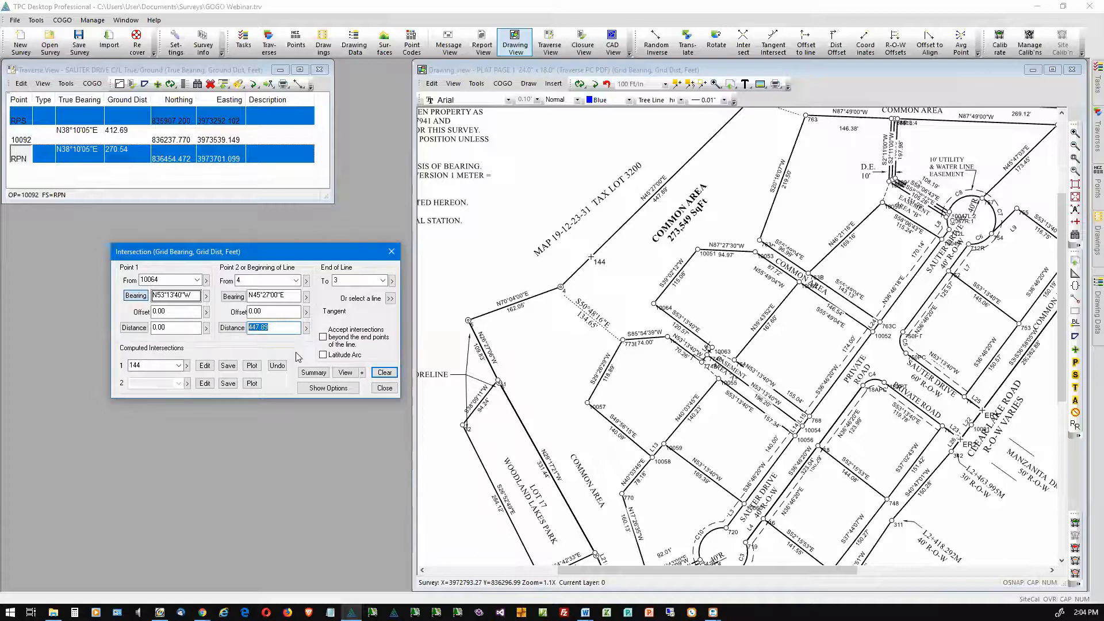
type("300")
key("Return")
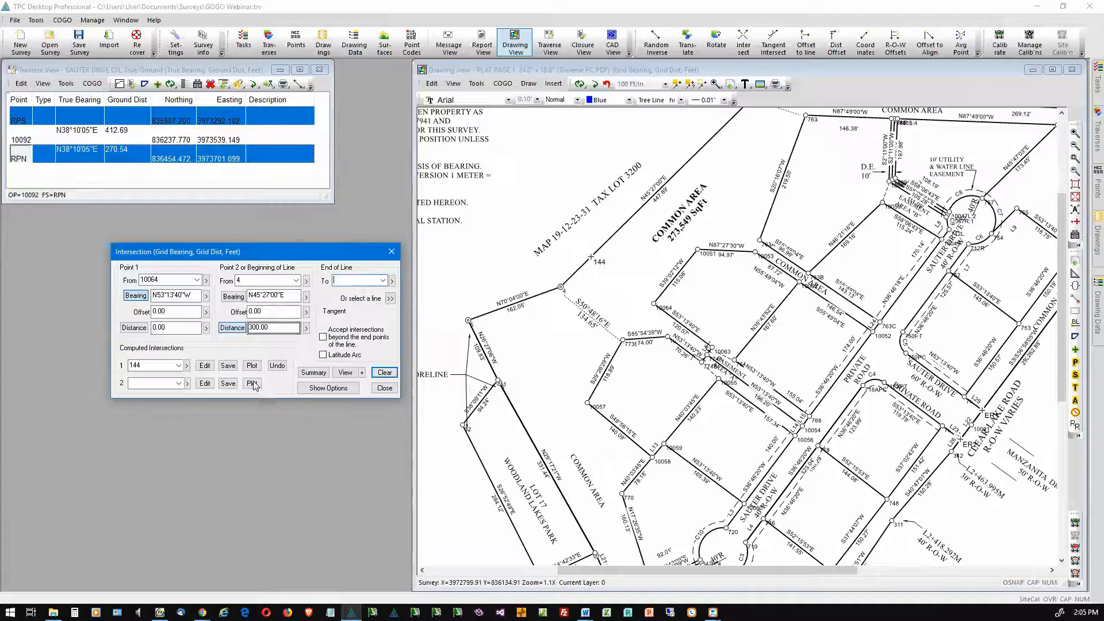
Preview the bearing-distance intersections in a temporary drawing, close it, and overlay them on the plat drawing
left_click(344, 373)
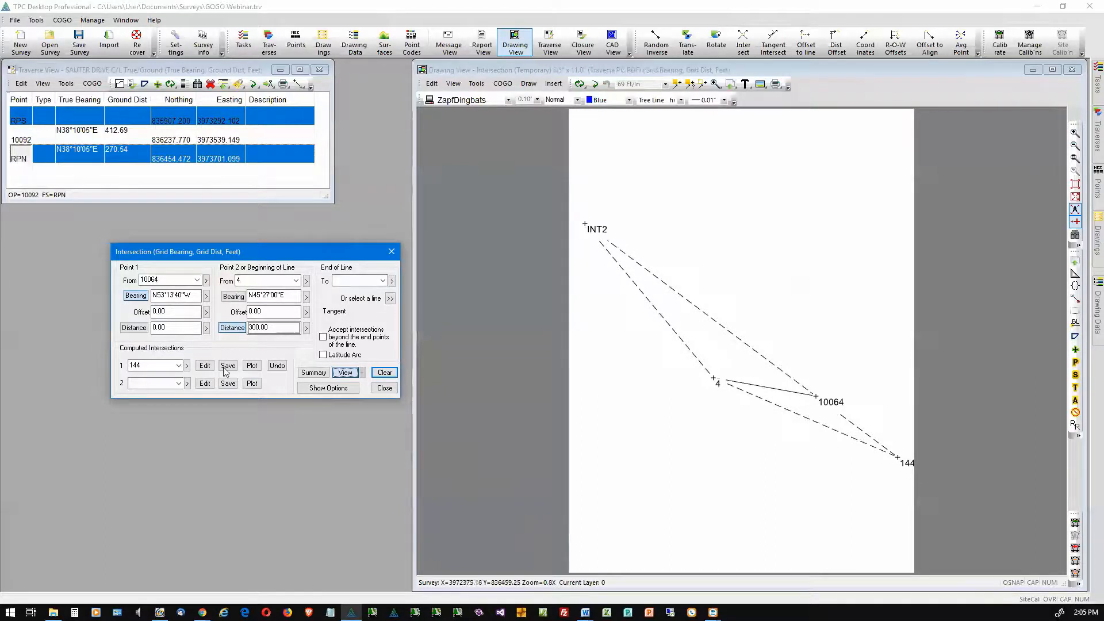
left_click(153, 383)
left_click(345, 373)
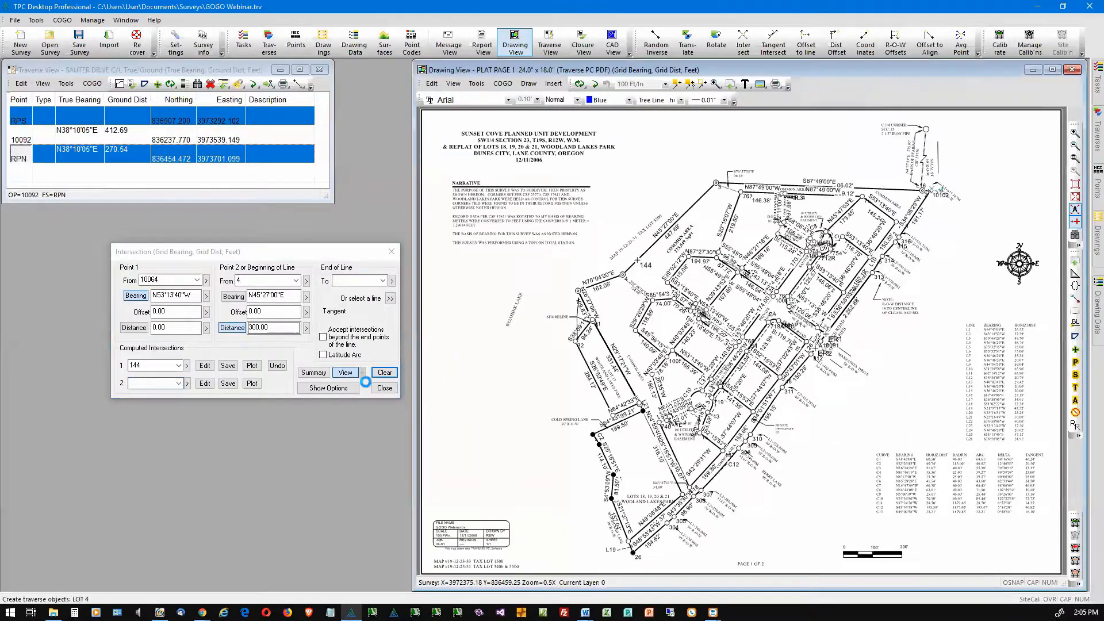
left_click(362, 373)
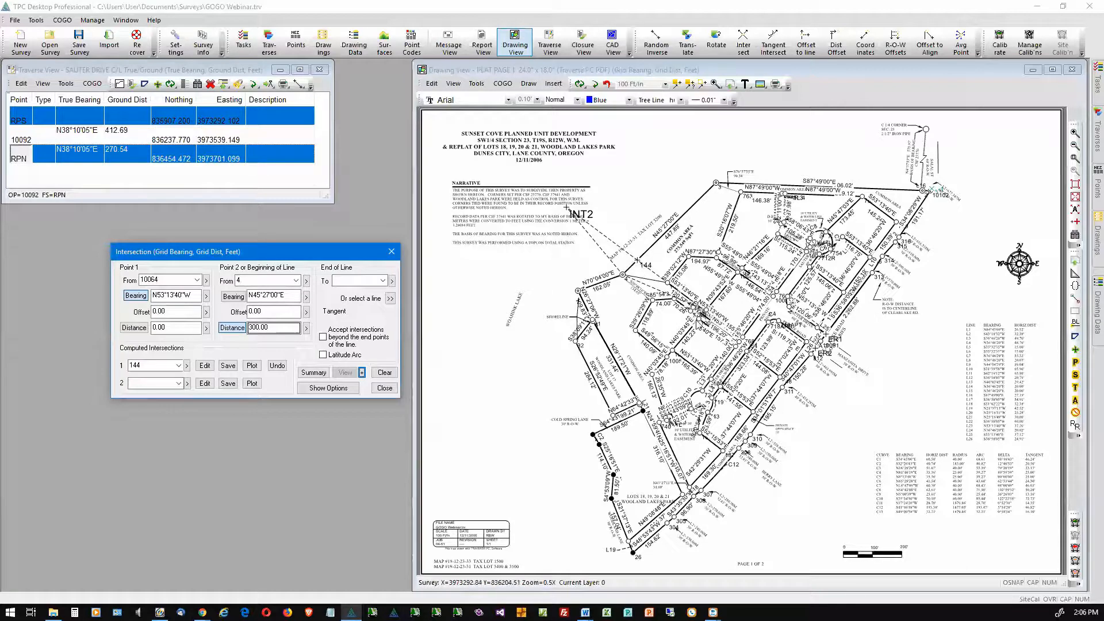
Label the second computed intersection 145, try to plot it, and save it as a survey point
left_click(155, 383)
type("145")
key("Tab")
left_click(252, 384)
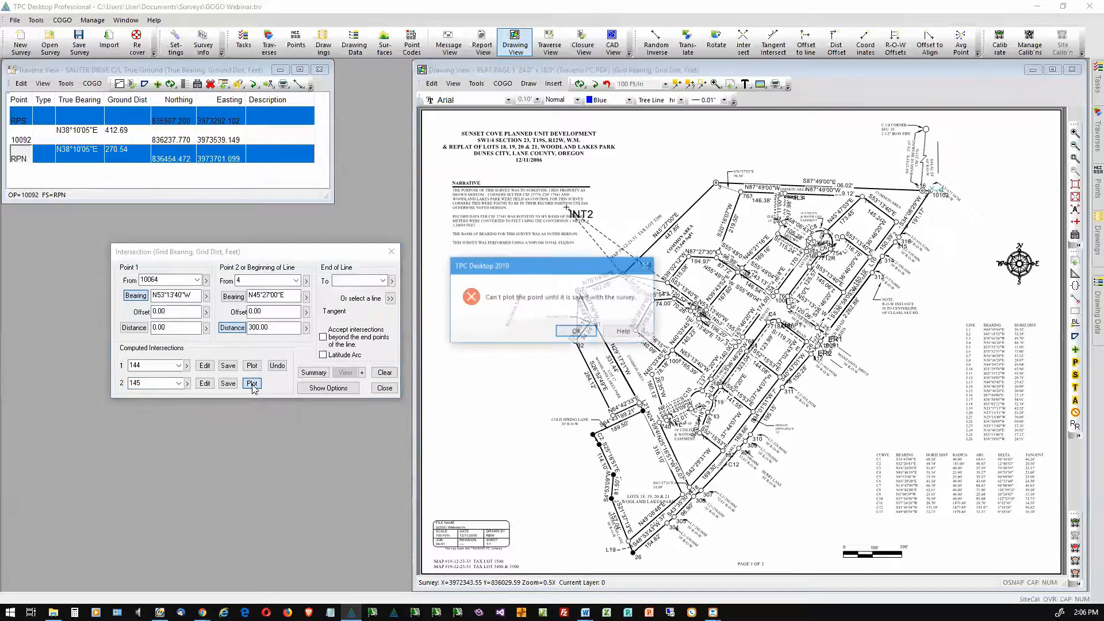
left_click(577, 332)
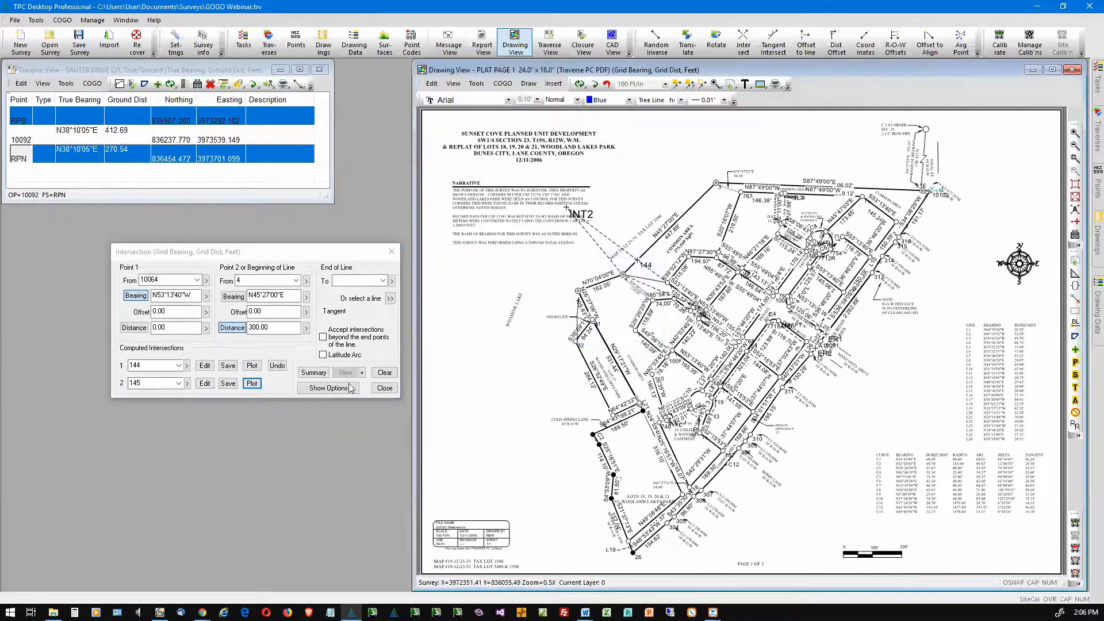
left_click(228, 383)
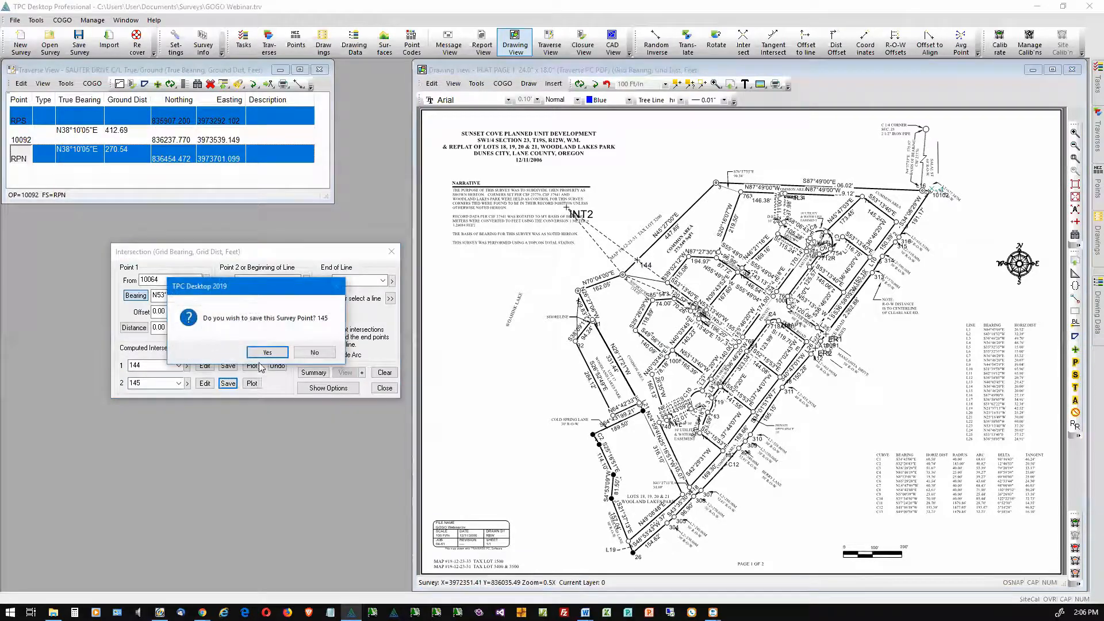
left_click(266, 352)
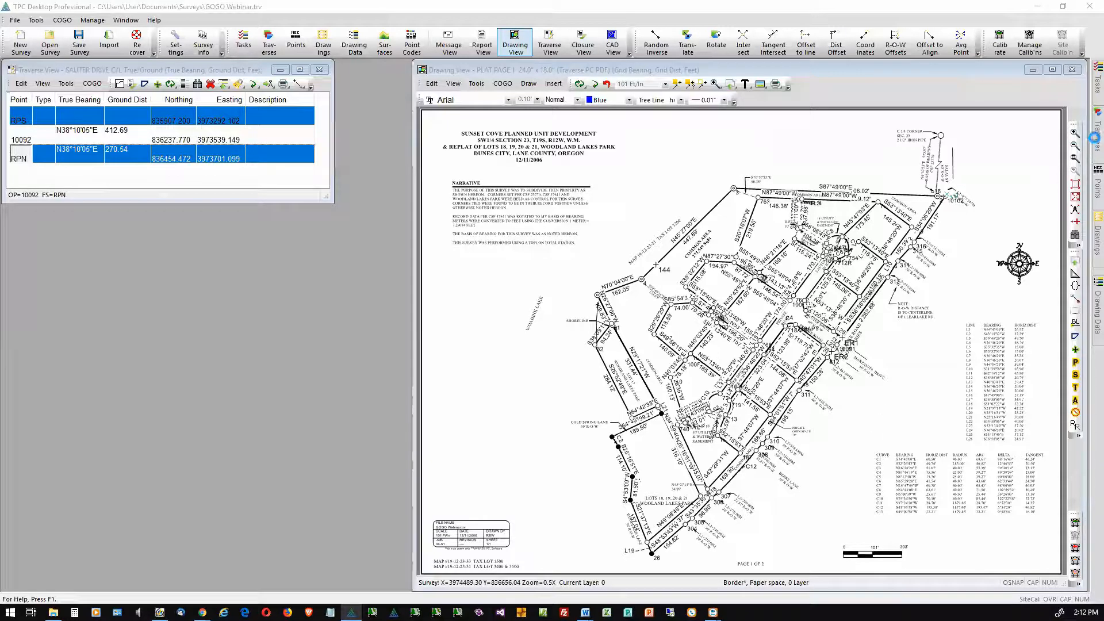
Create a traverse named Calcs with the Deed w/curves view format, Property Lines drawing settings and a temporary drawing
left_click(1086, 137)
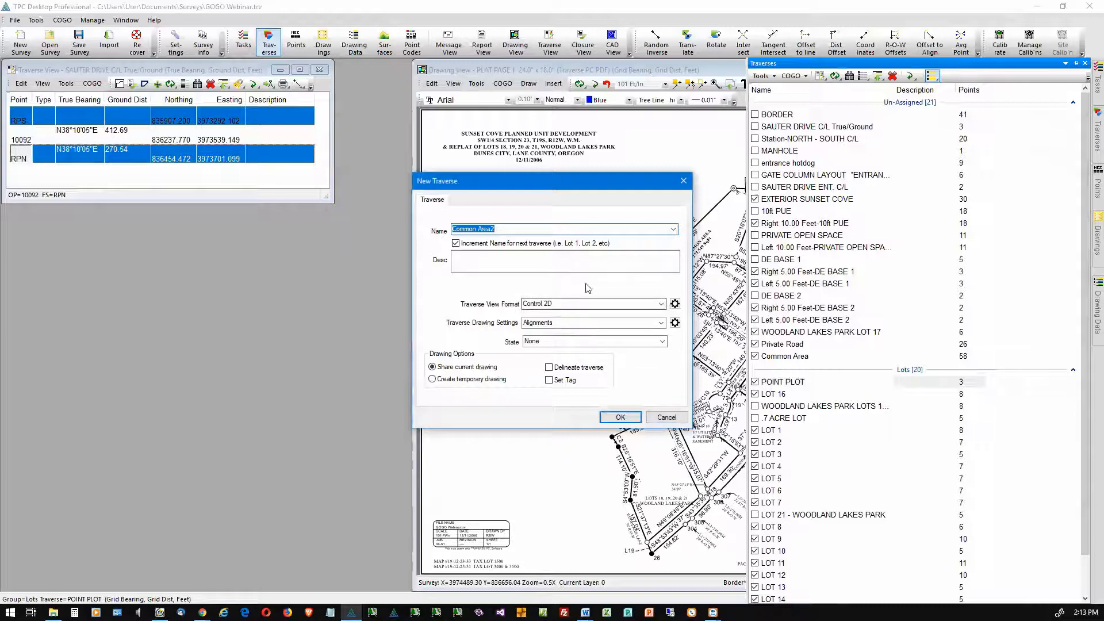
type("Cals")
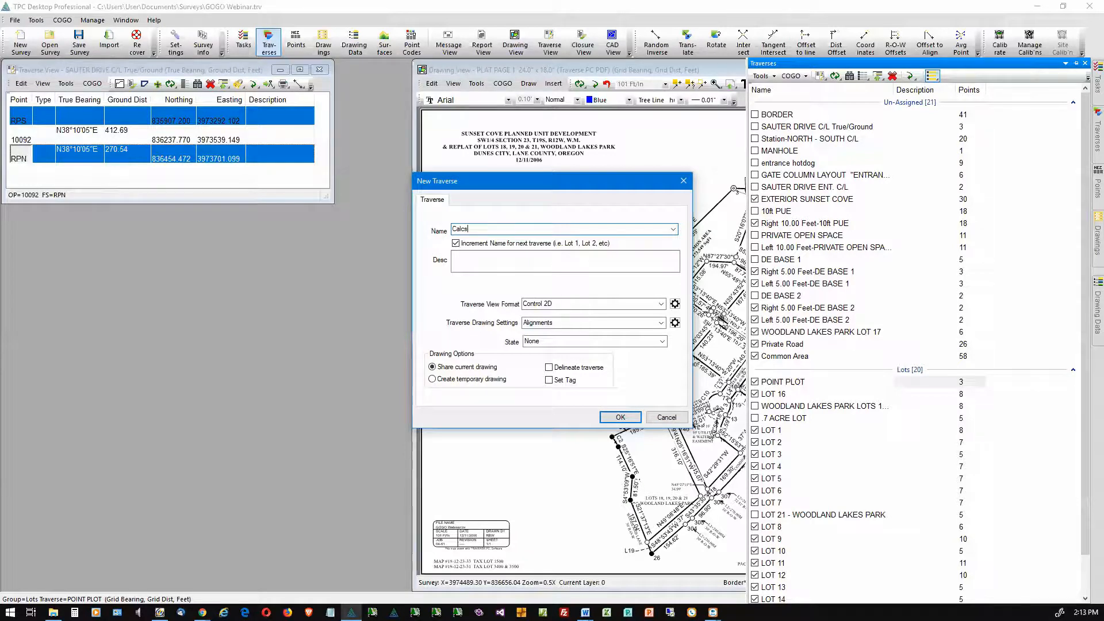
left_click(661, 304)
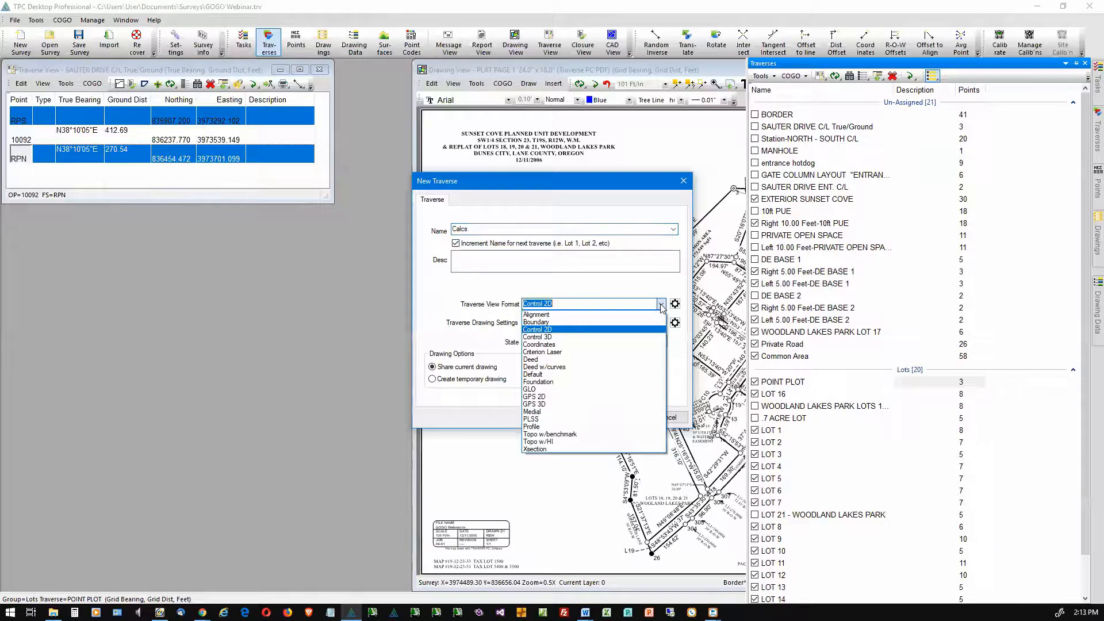
left_click(583, 367)
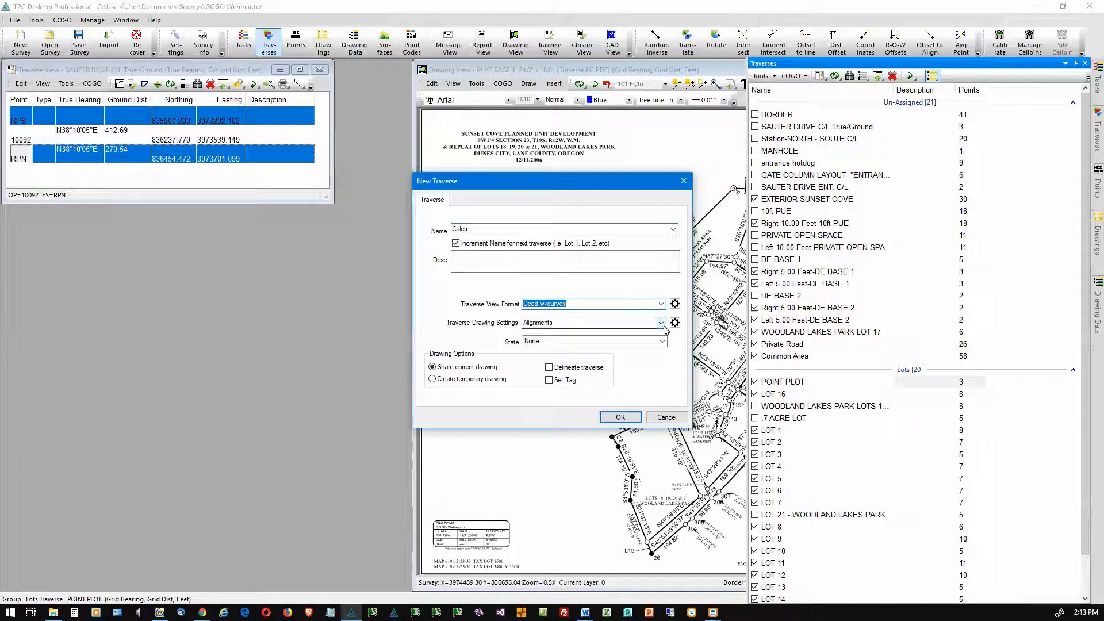
left_click(661, 323)
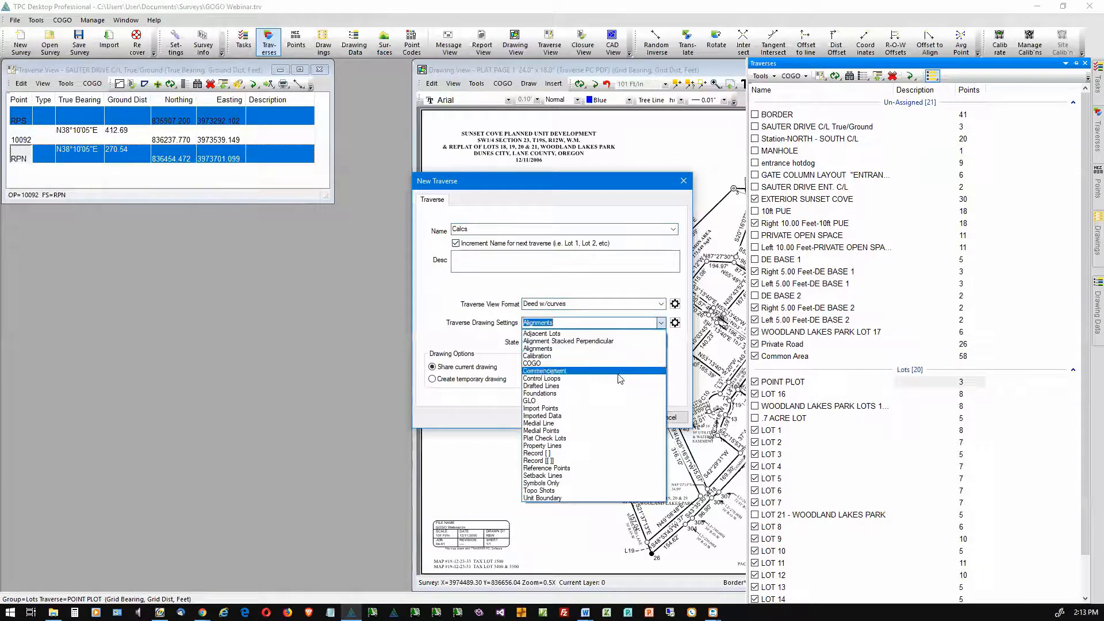
left_click(552, 446)
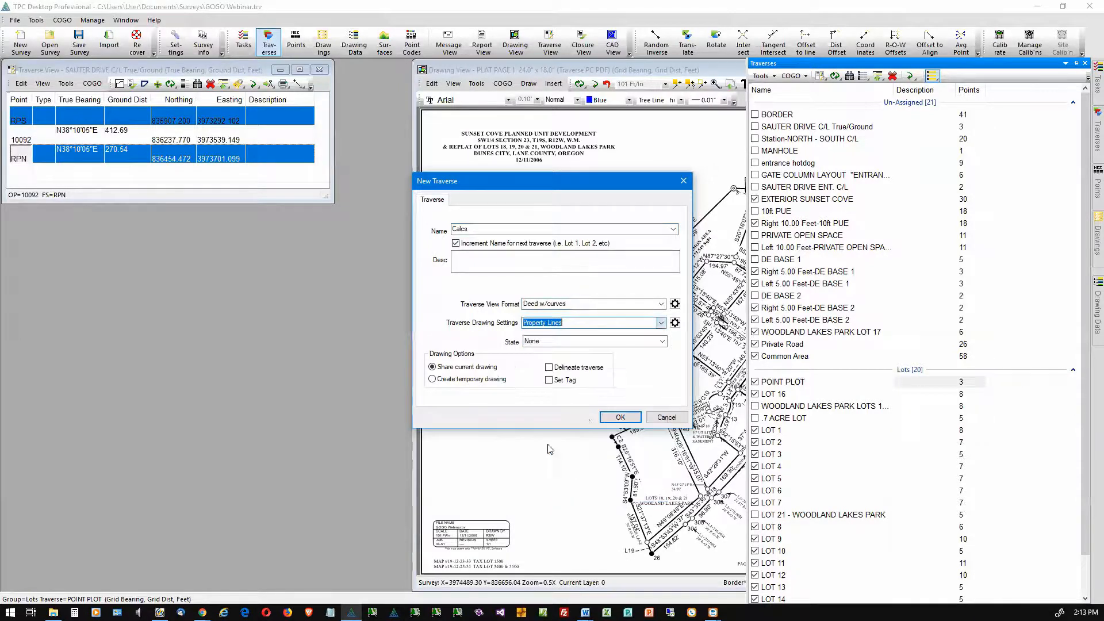
left_click(433, 381)
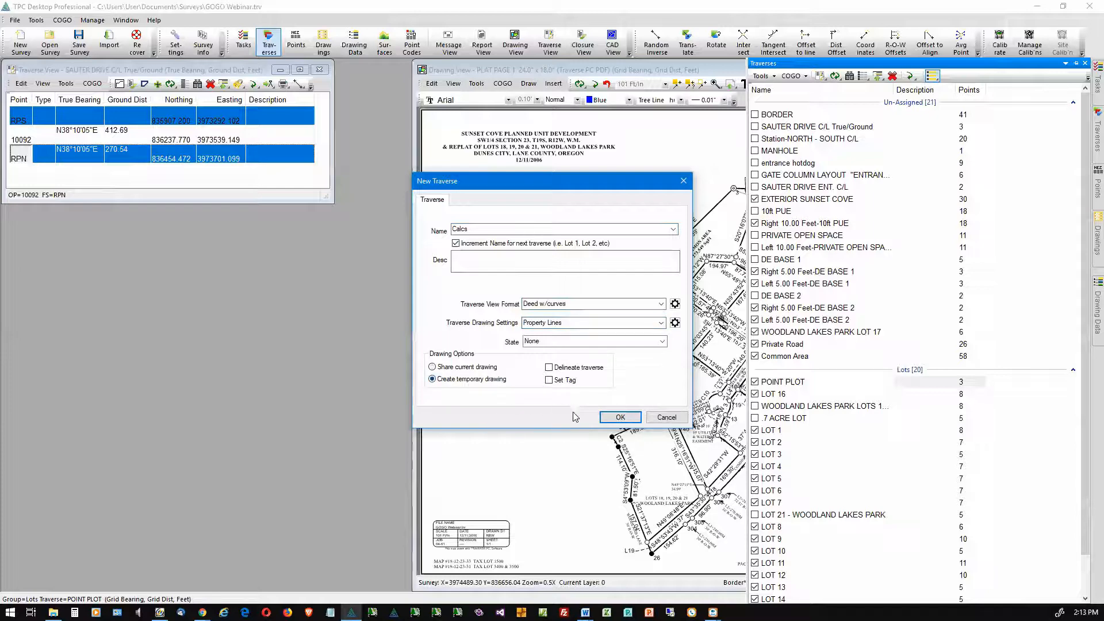
left_click(618, 418)
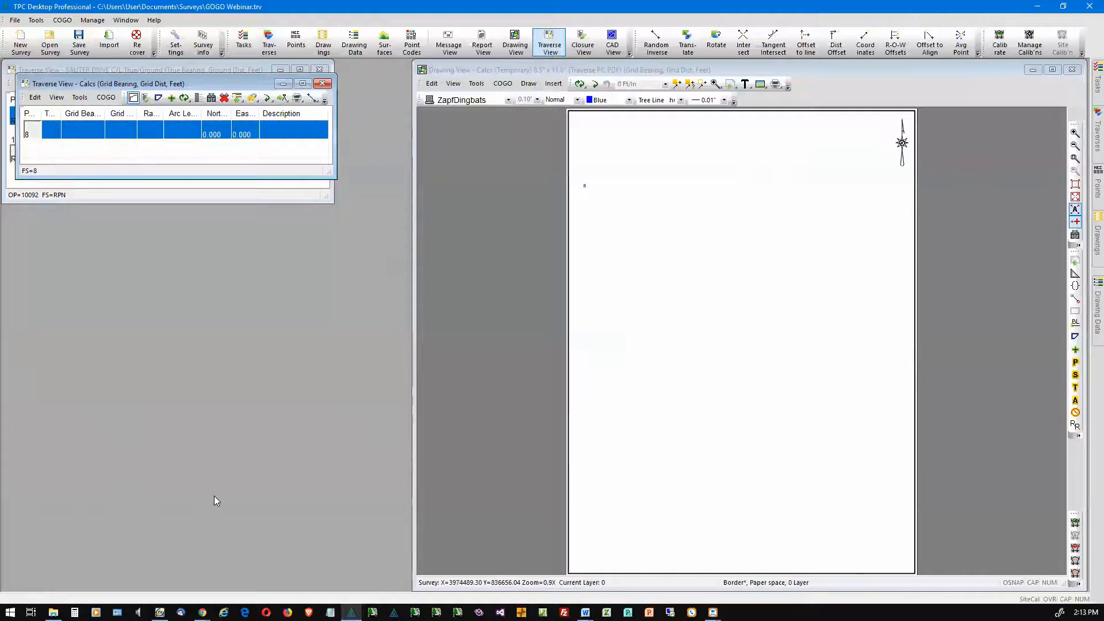
Recall existing point 1 into the Calcs traverse, followed by existing points 2, 3 and 4 as sideshots from it
type("8")
key("Return")
key("Return")
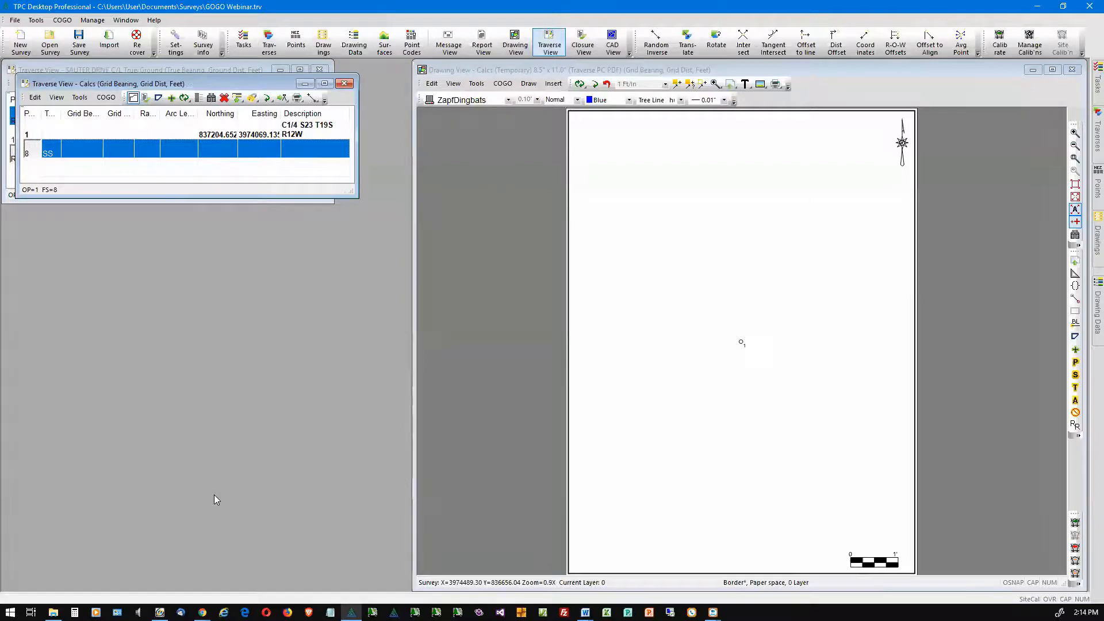
key("Return")
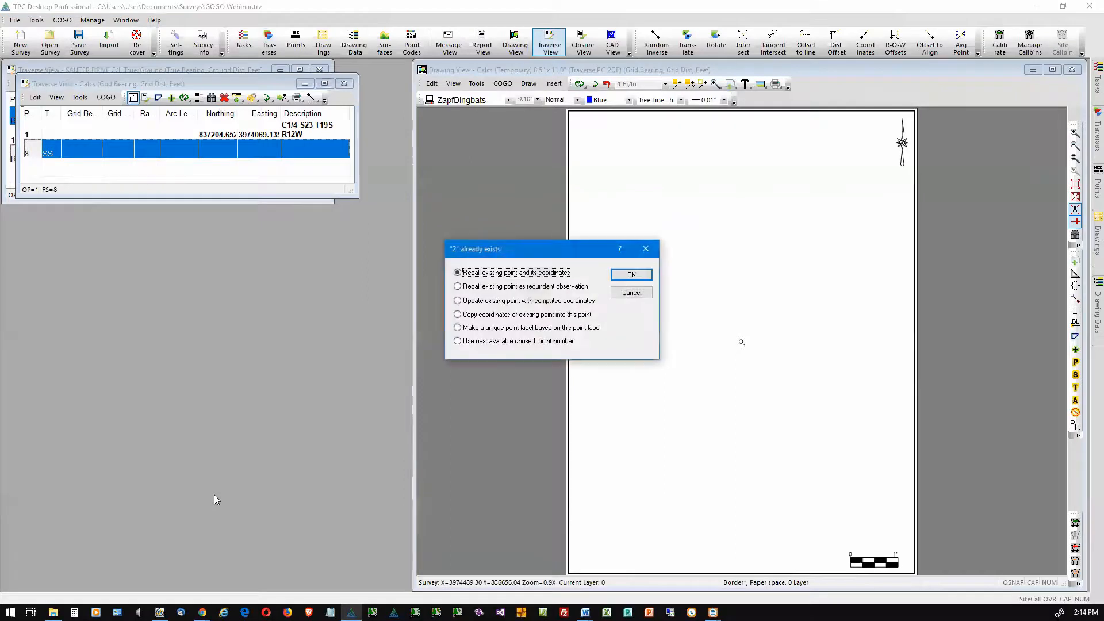
key("Return")
type("3")
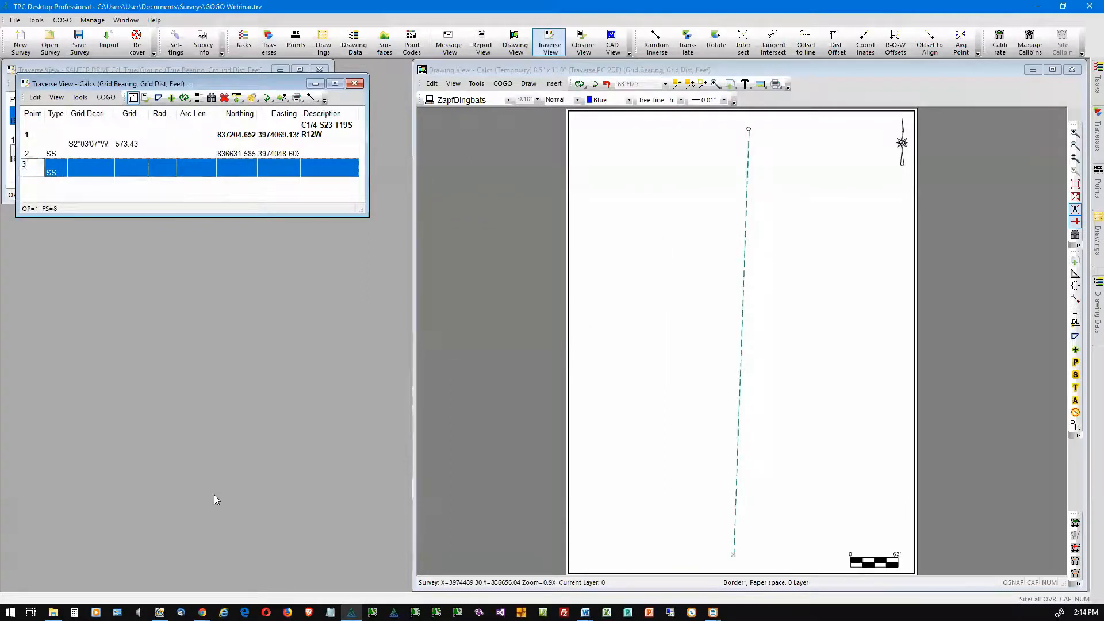
key("Return")
key("Return")
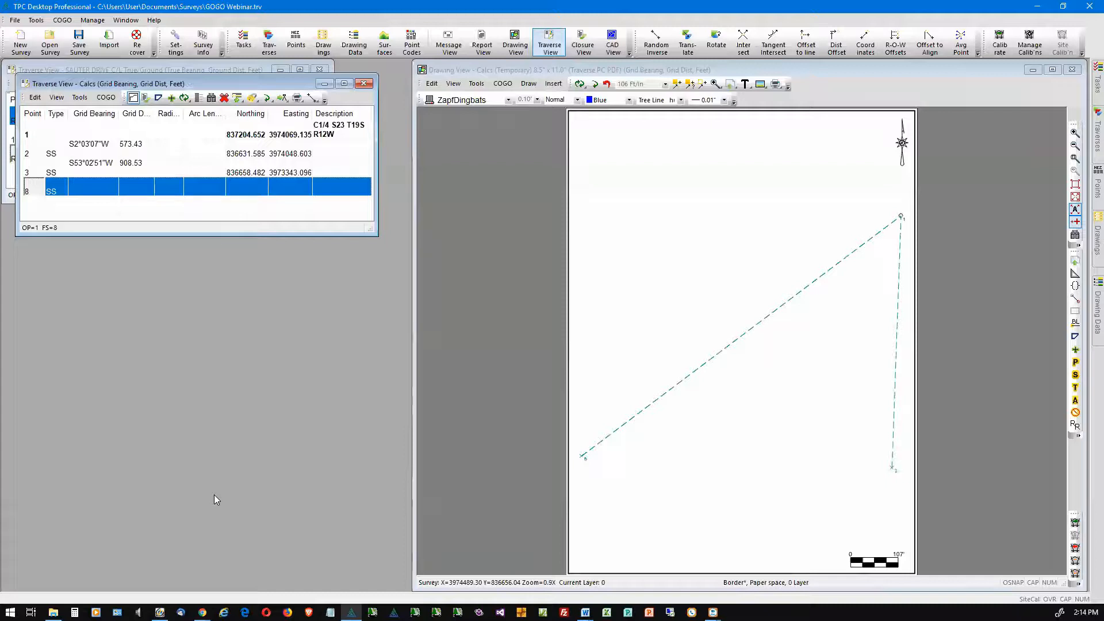
type("4")
key("Return")
key("Return")
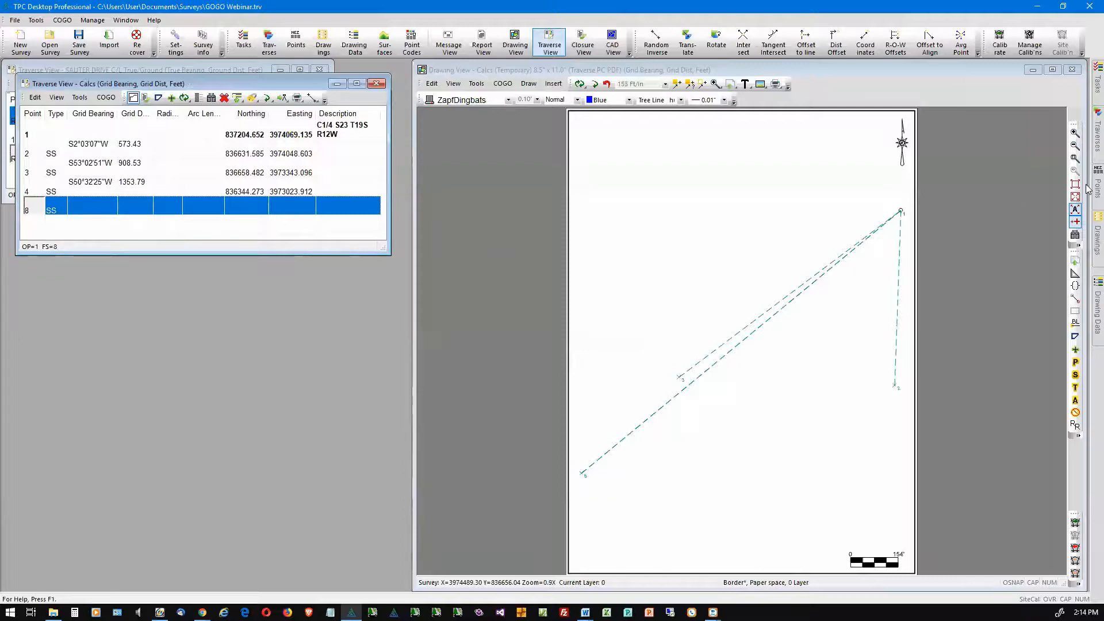
Select points 6 through 24L in the survey's point list and insert them as existing points into the Calcs traverse
mouse_move(1094, 143)
mouse_move(1095, 184)
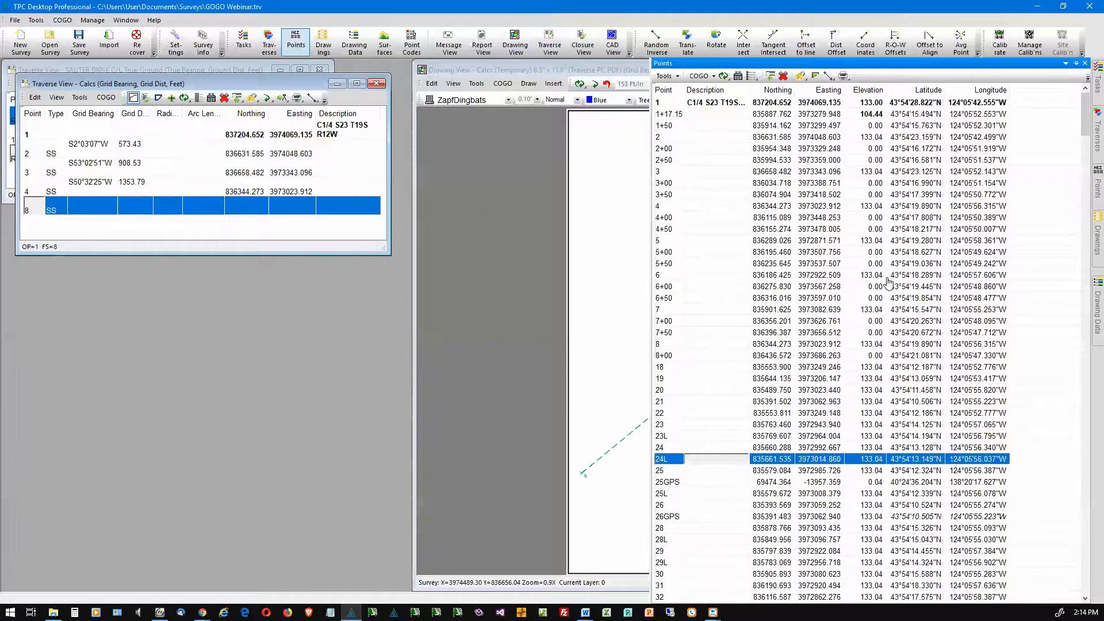
left_click(890, 277, "shift")
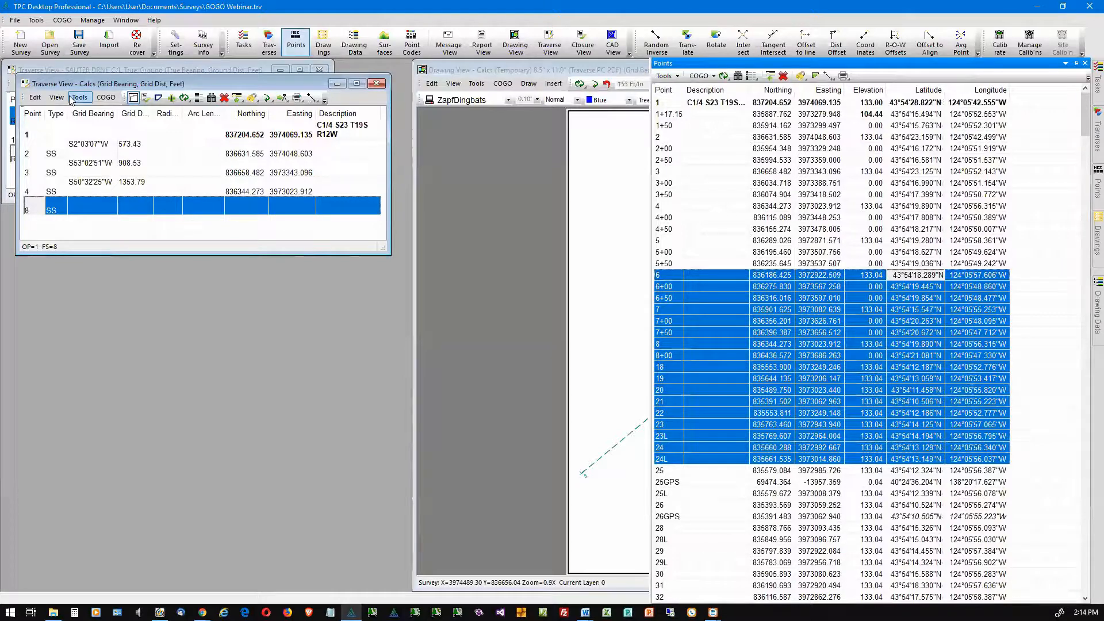
left_click(33, 99)
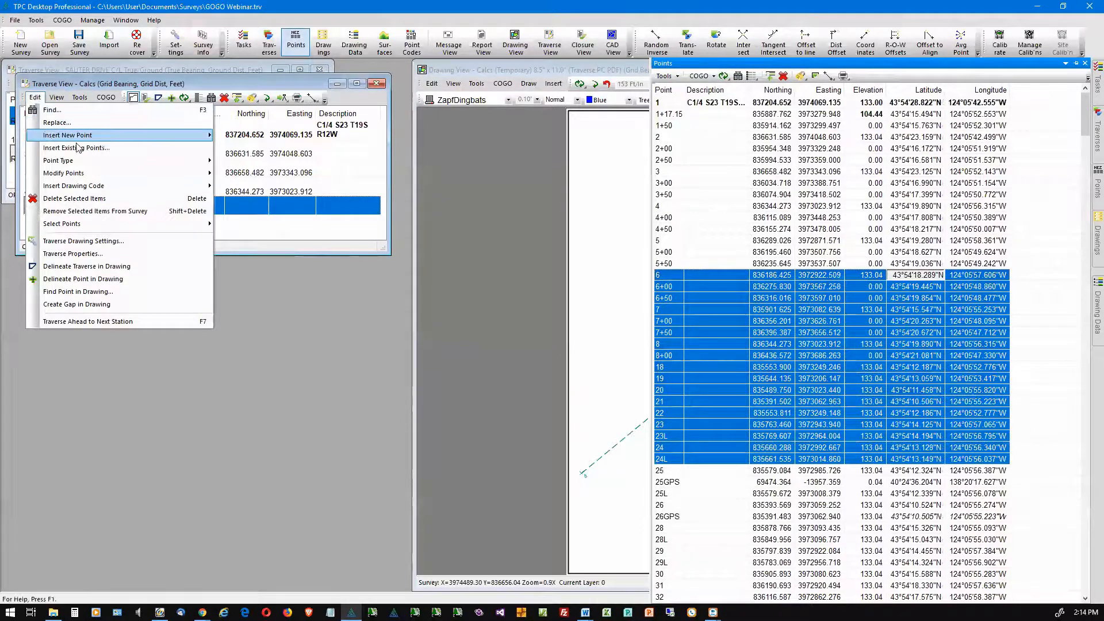
left_click(107, 149)
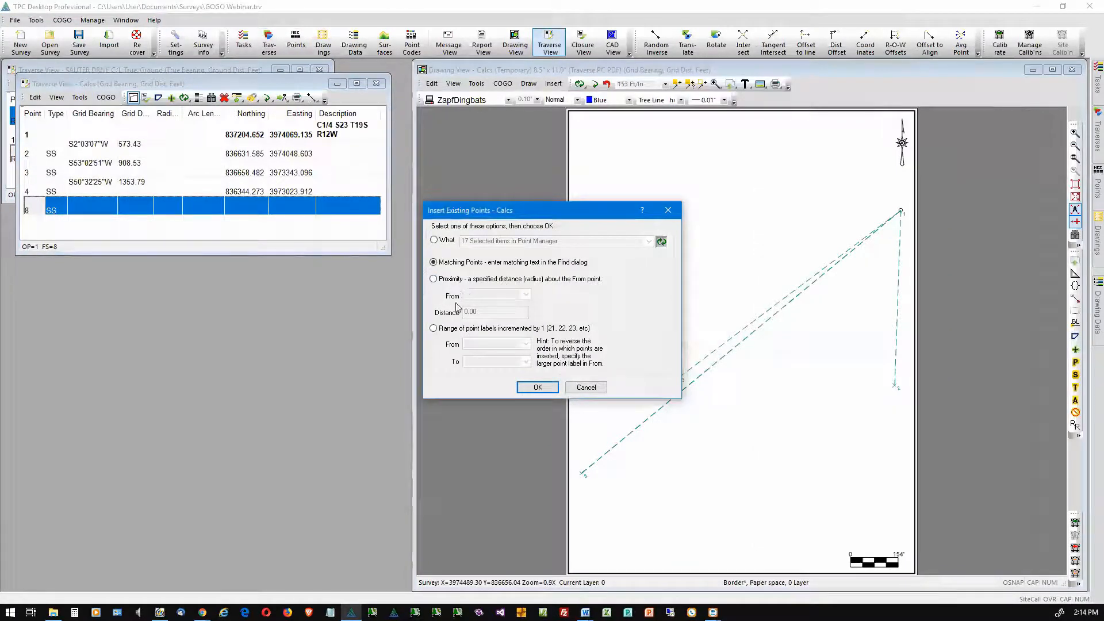
left_click(434, 240)
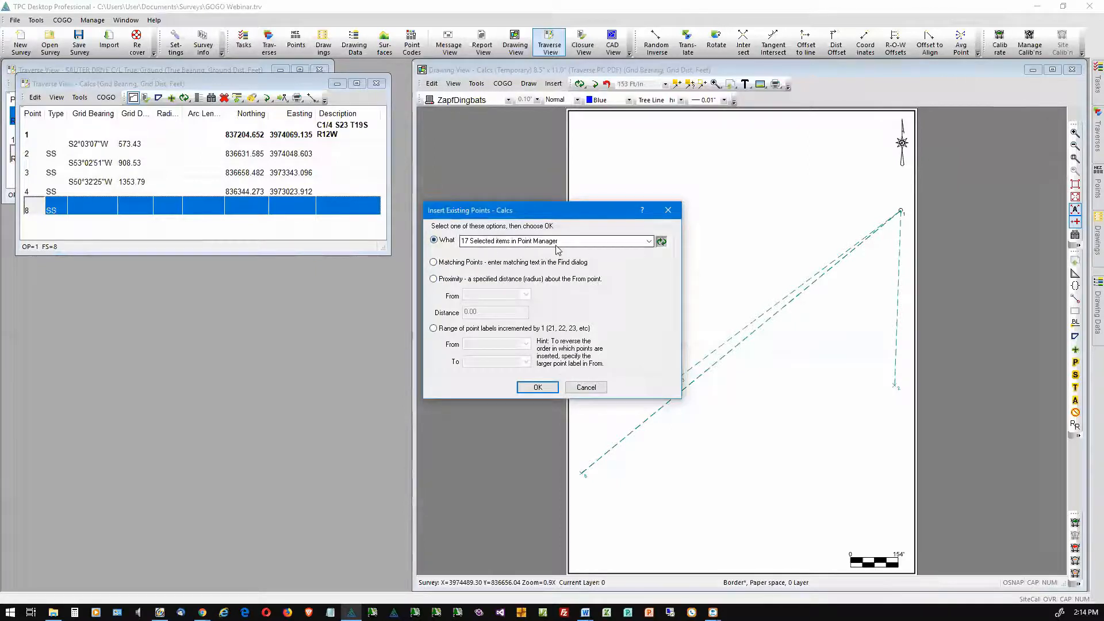
left_click(536, 387)
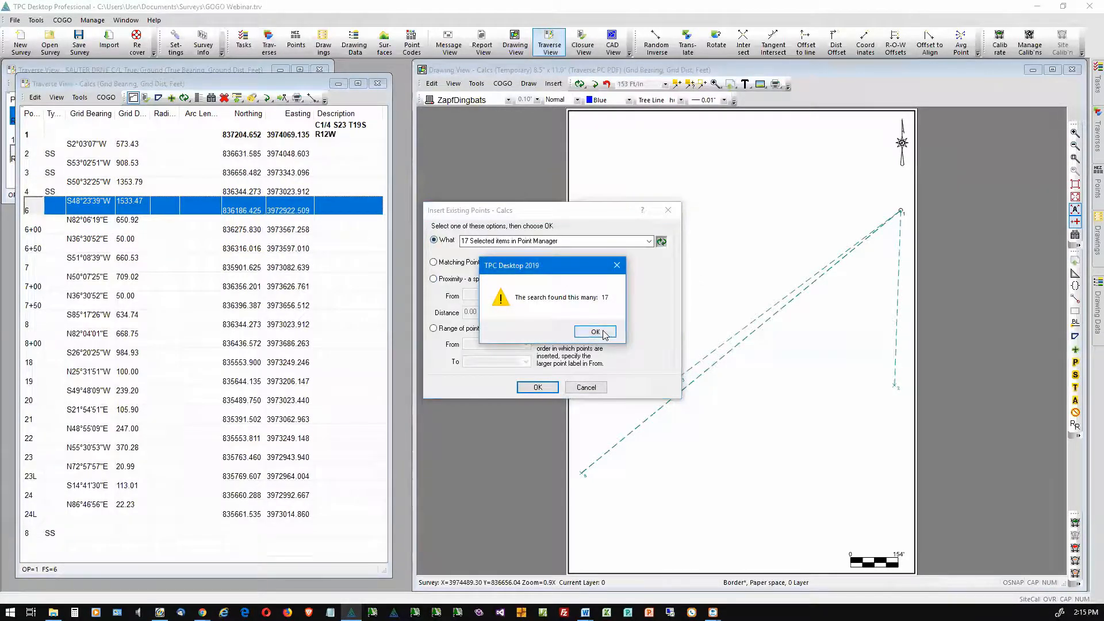
left_click(596, 332)
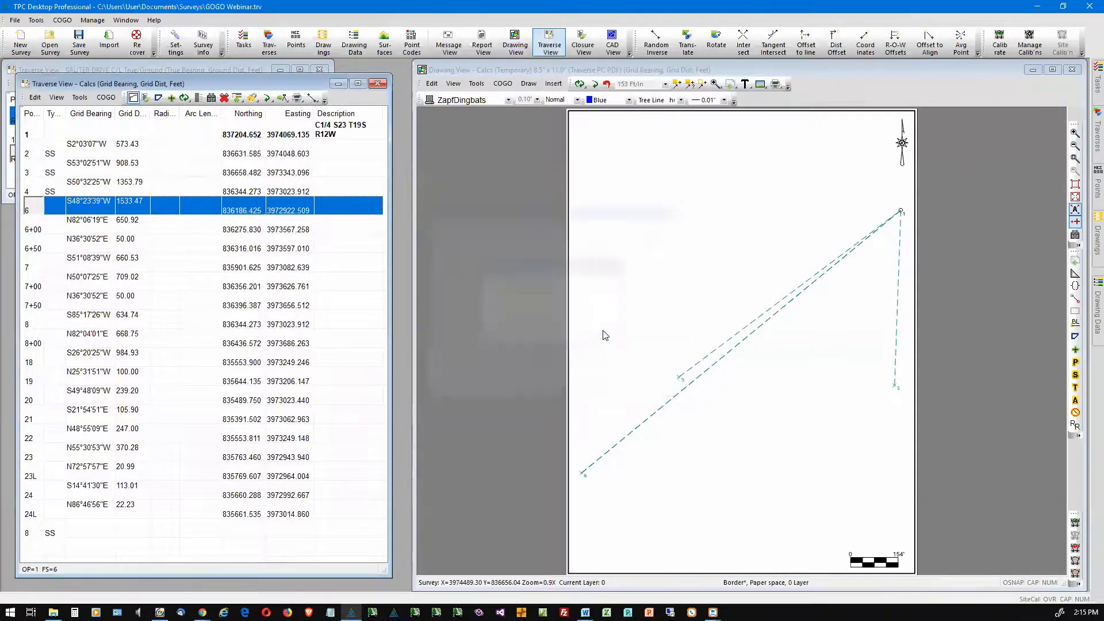
Change the inserted points 6 through 24L in the Calcs traverse to sideshots and update the temporary drawing
left_click(32, 518)
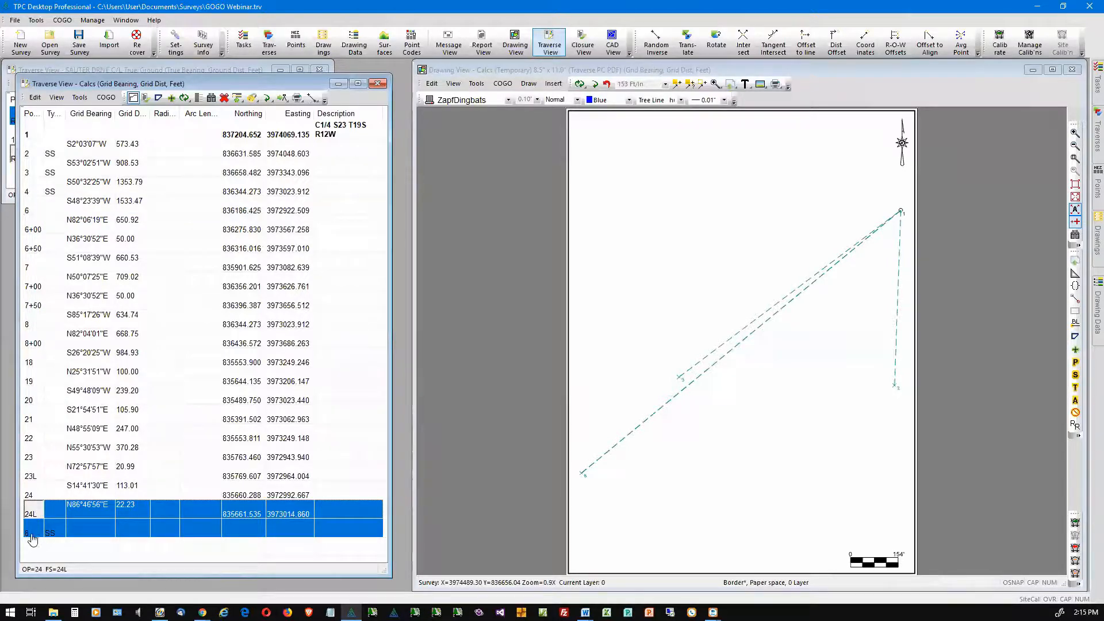
left_click(32, 535)
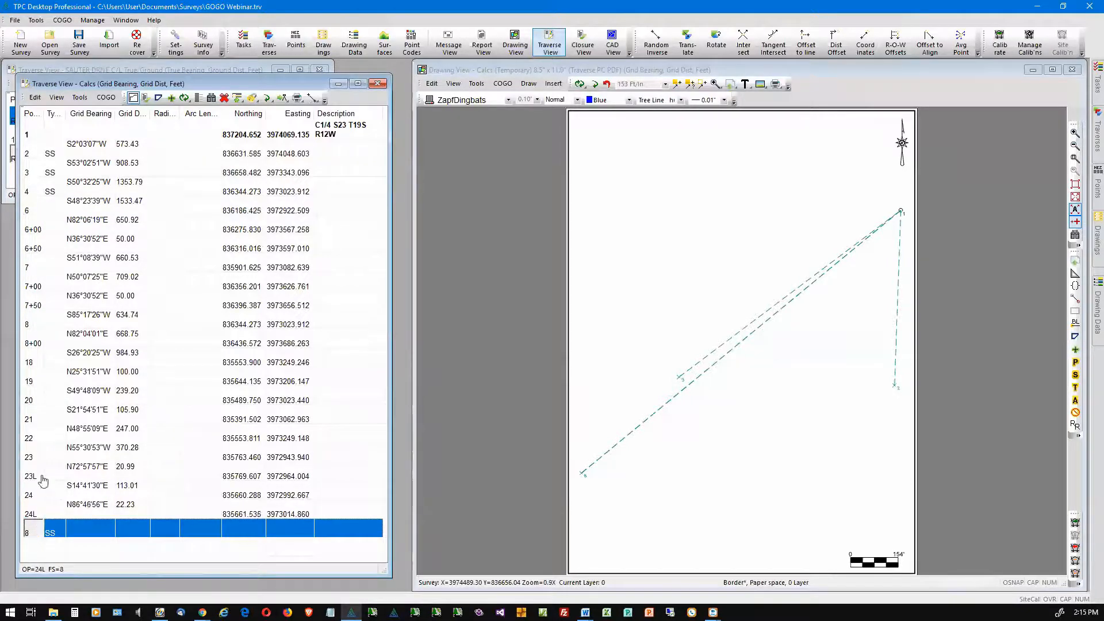
left_click(33, 217, "shift")
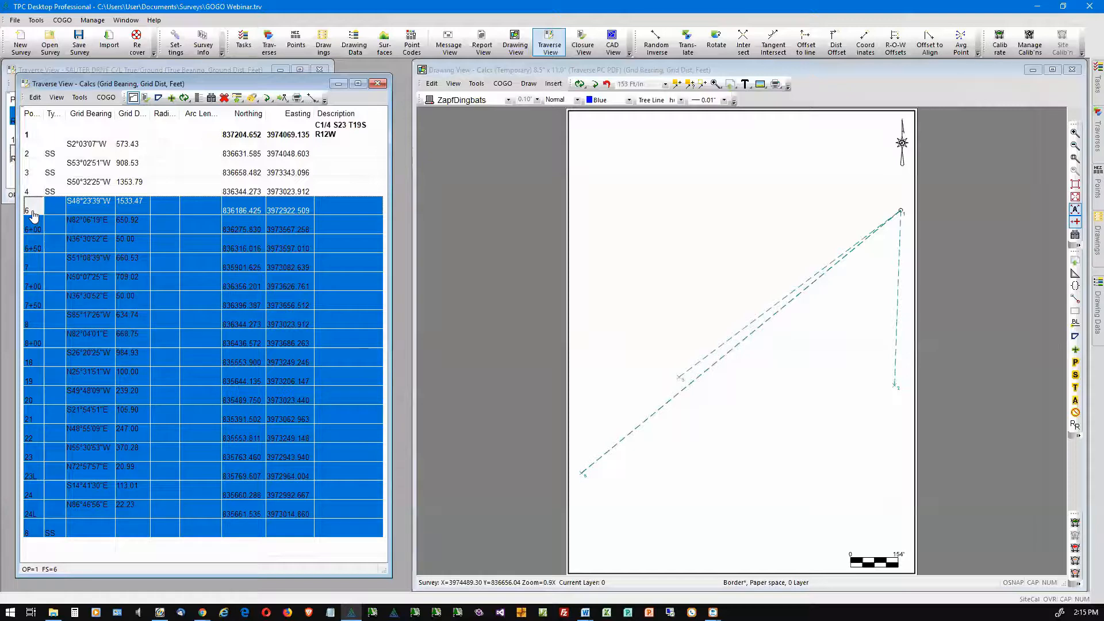
key("s")
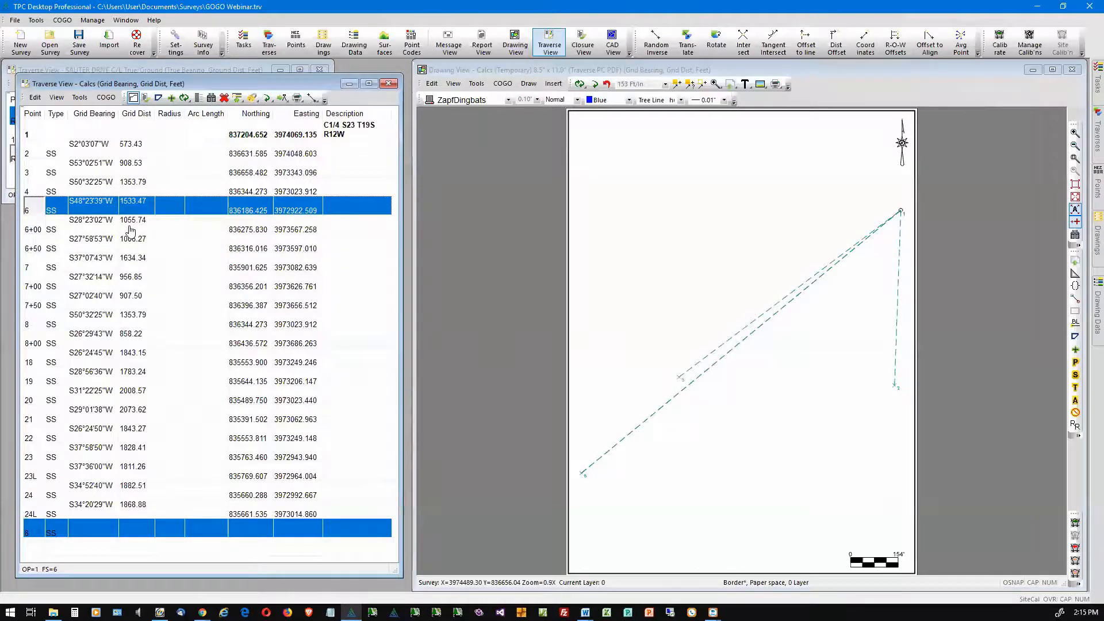
left_click(693, 140)
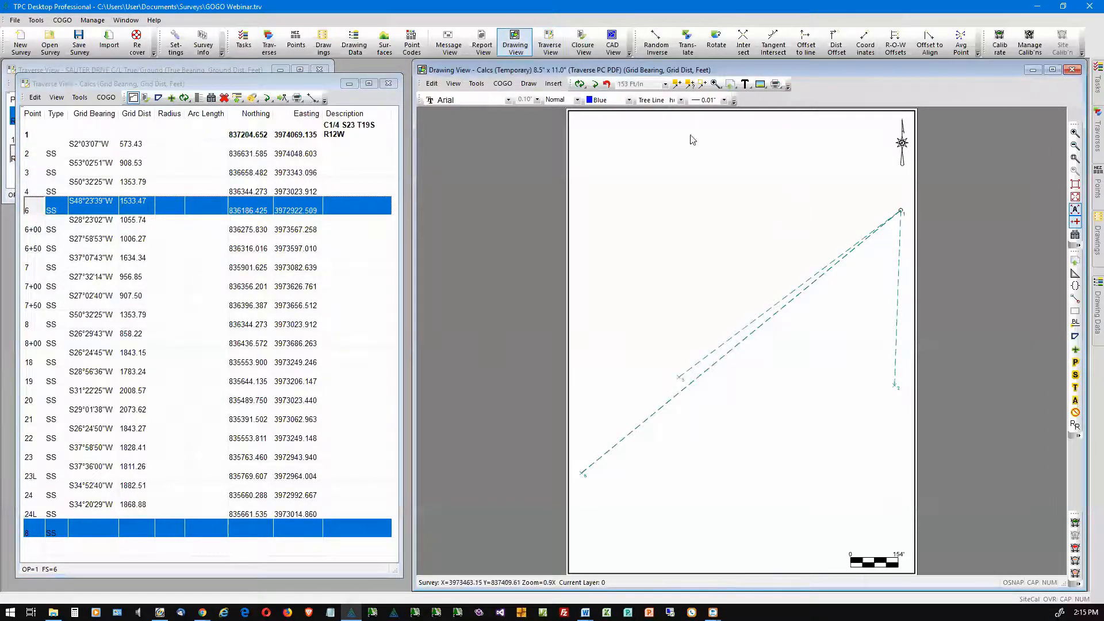
left_click(595, 84)
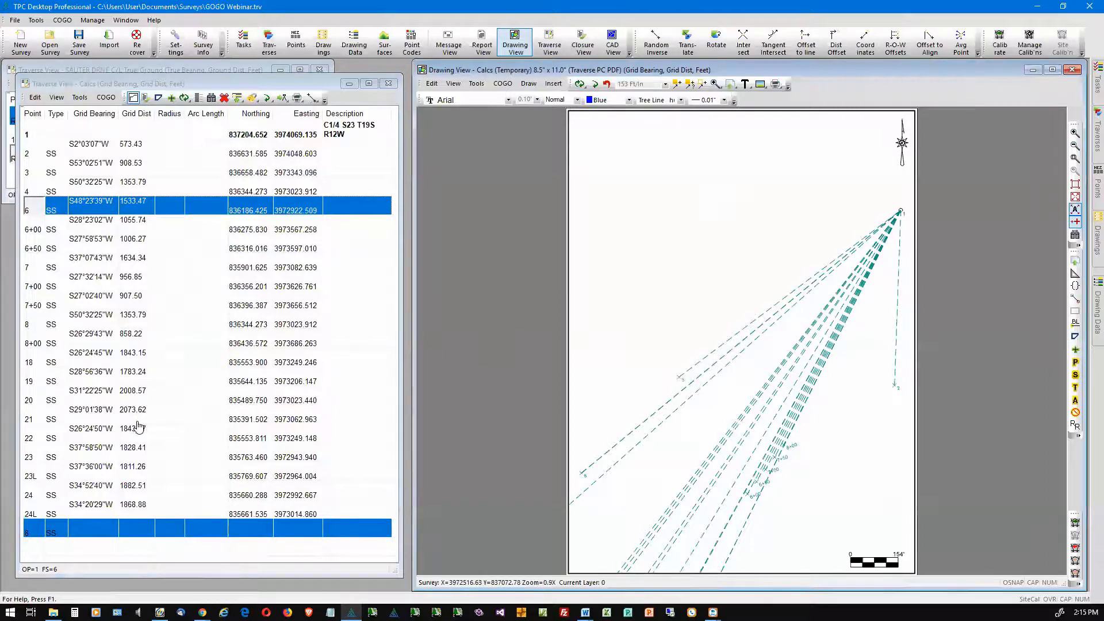
Clear the sideshot type from the empty last row of the Calcs traverse and label its point 27
left_click(33, 530)
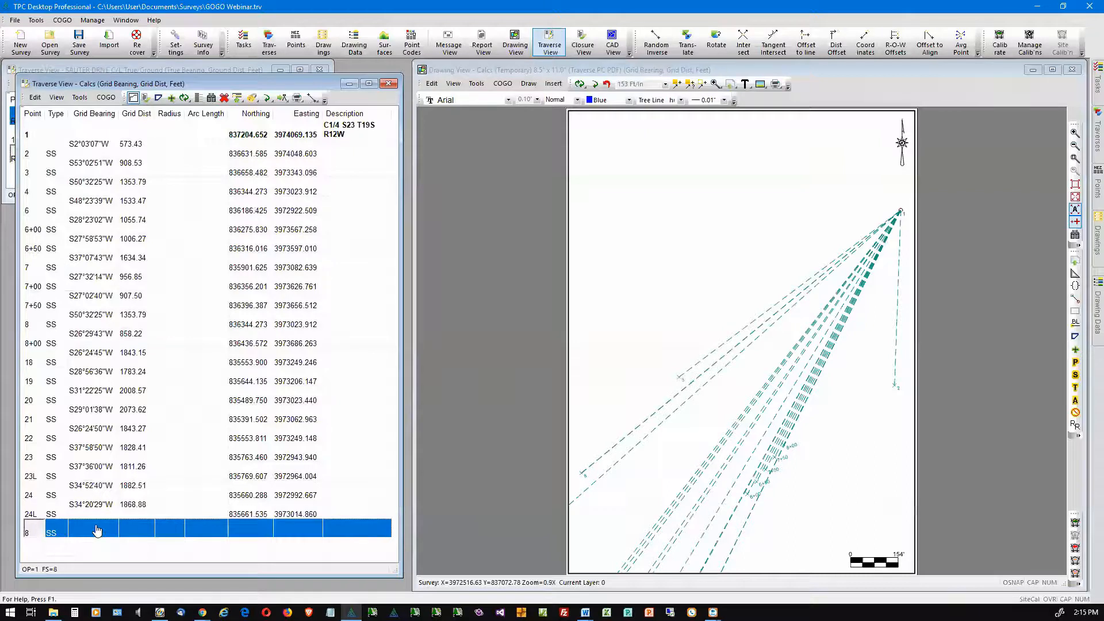
key("Tab")
key("Tab")
key("Tab")
key("Tab")
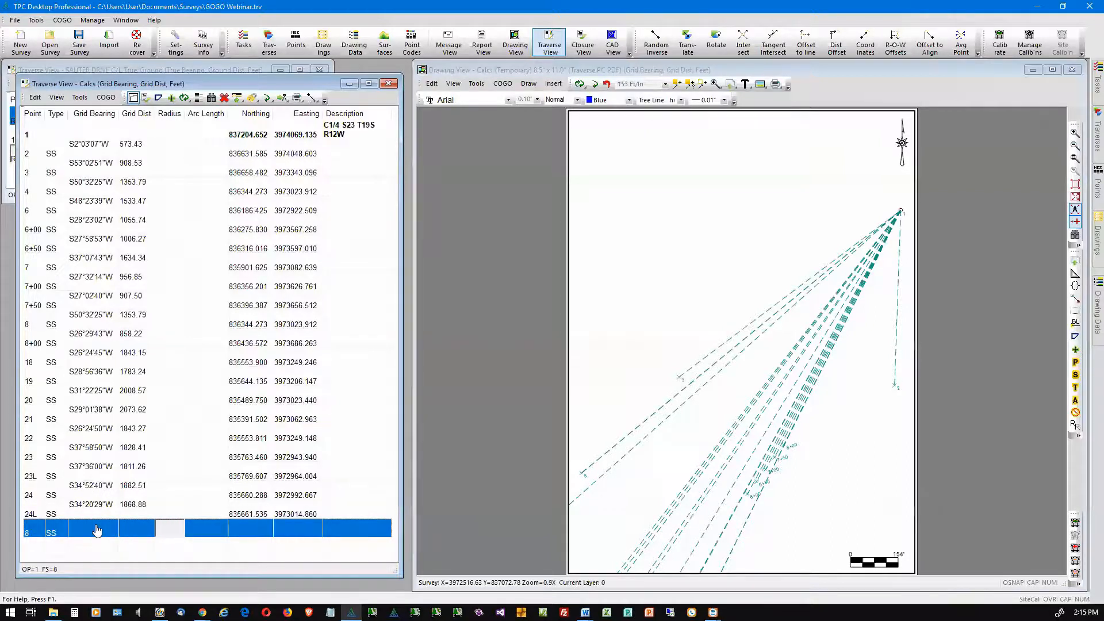
key("shift+Tab")
key("shift+Tab")
key("shift+Tab")
key("shift+Tab")
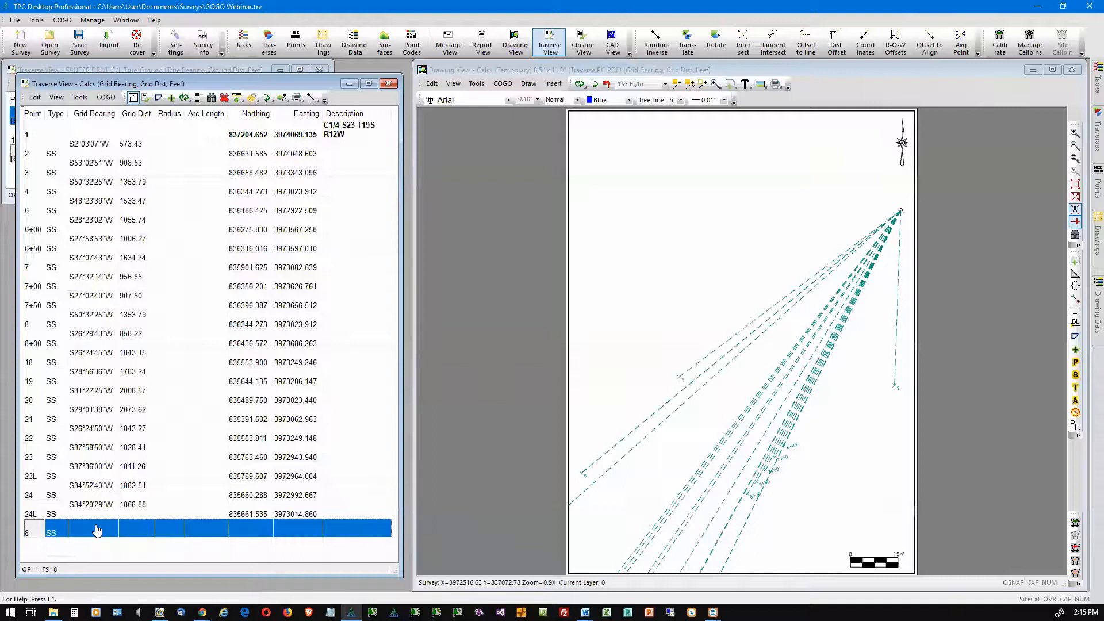
key("Return")
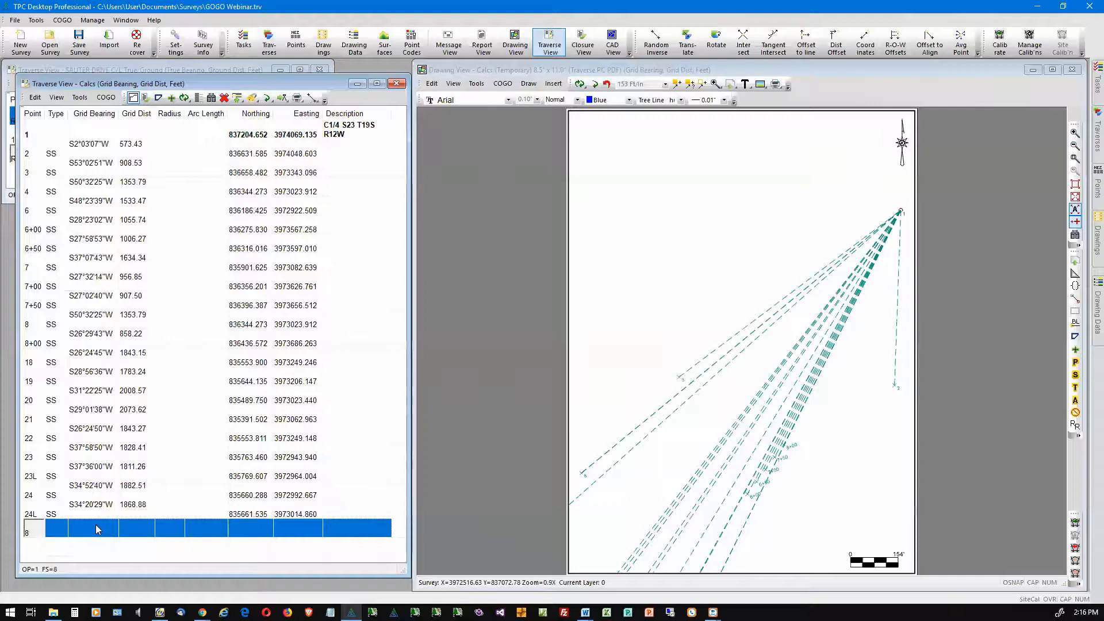
type("27")
key("Tab")
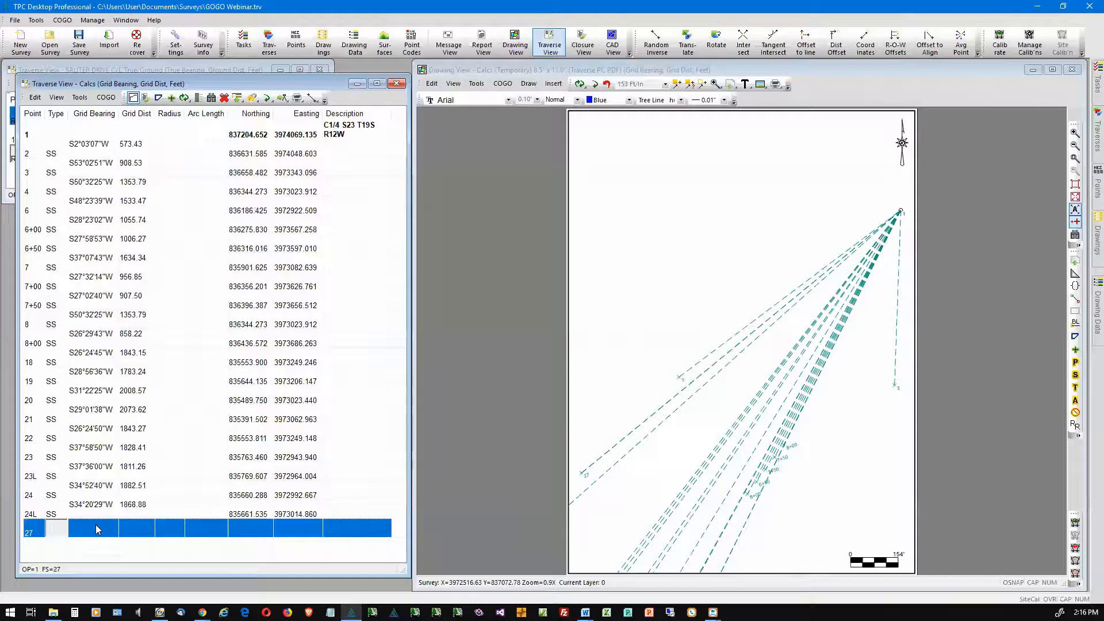
Set point 27's grid bearing to N45°00'00"E and its grid distance to 300, and start a new row below it
left_click(96, 528)
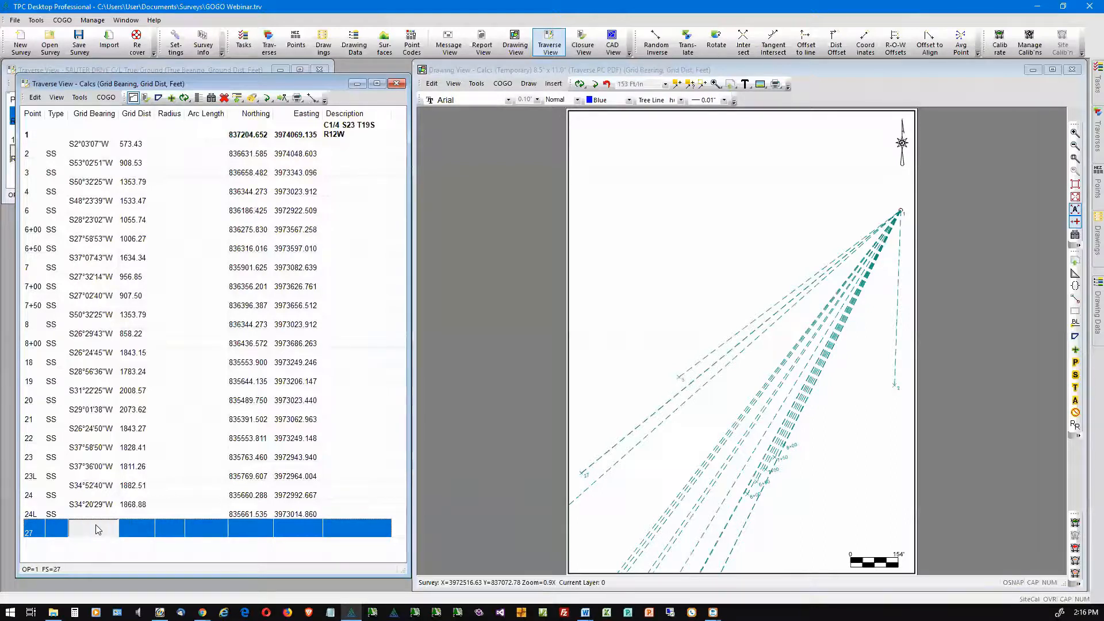
type("45")
key("Return")
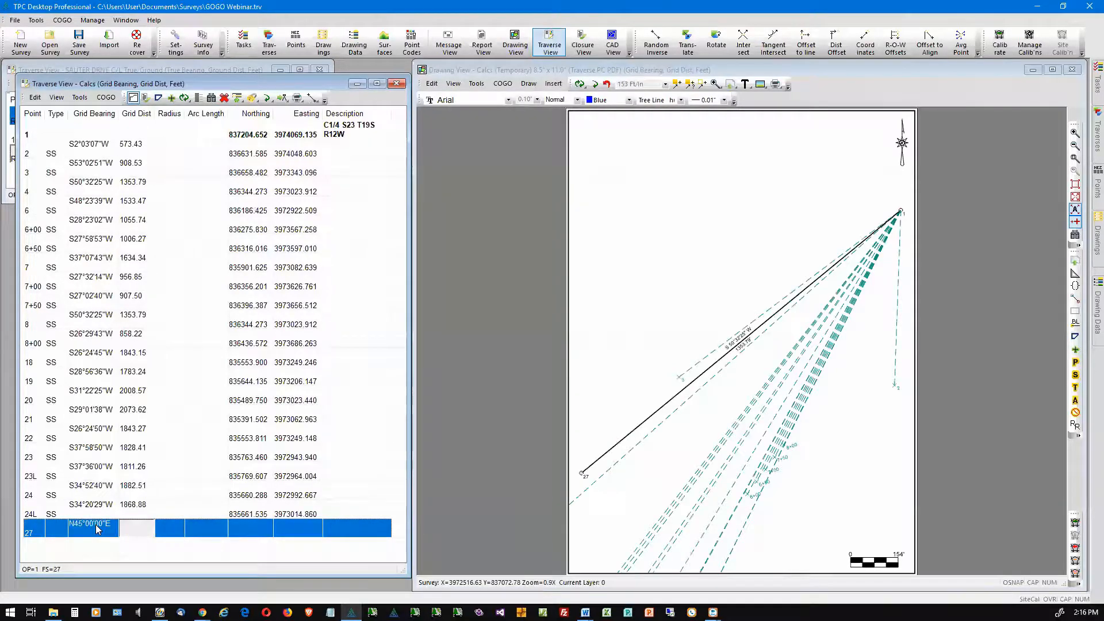
type("300")
key("Return")
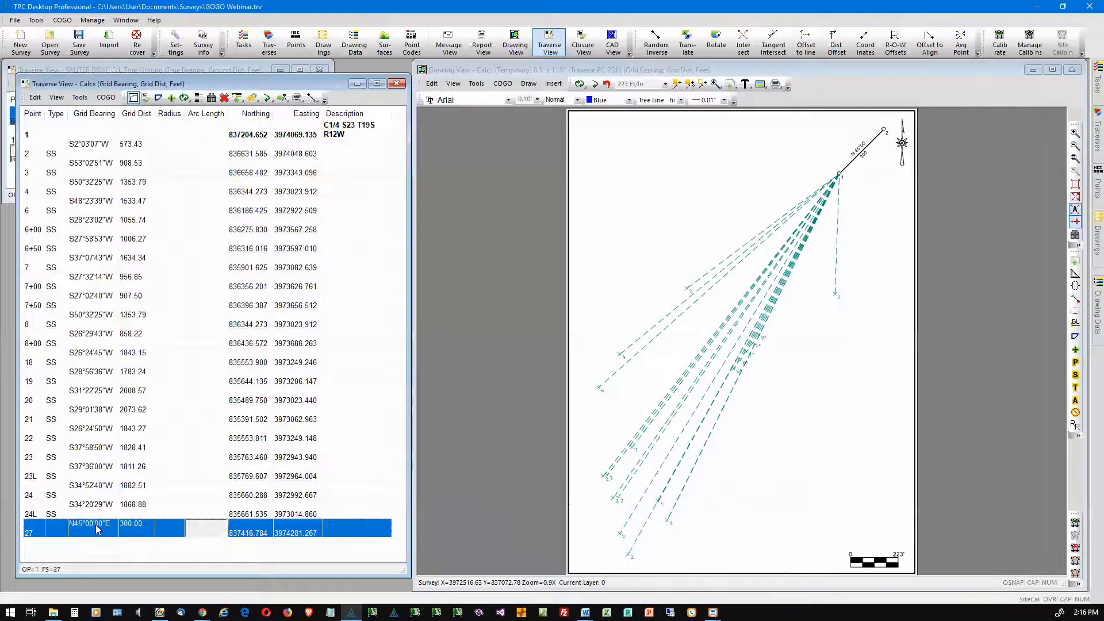
key("Return")
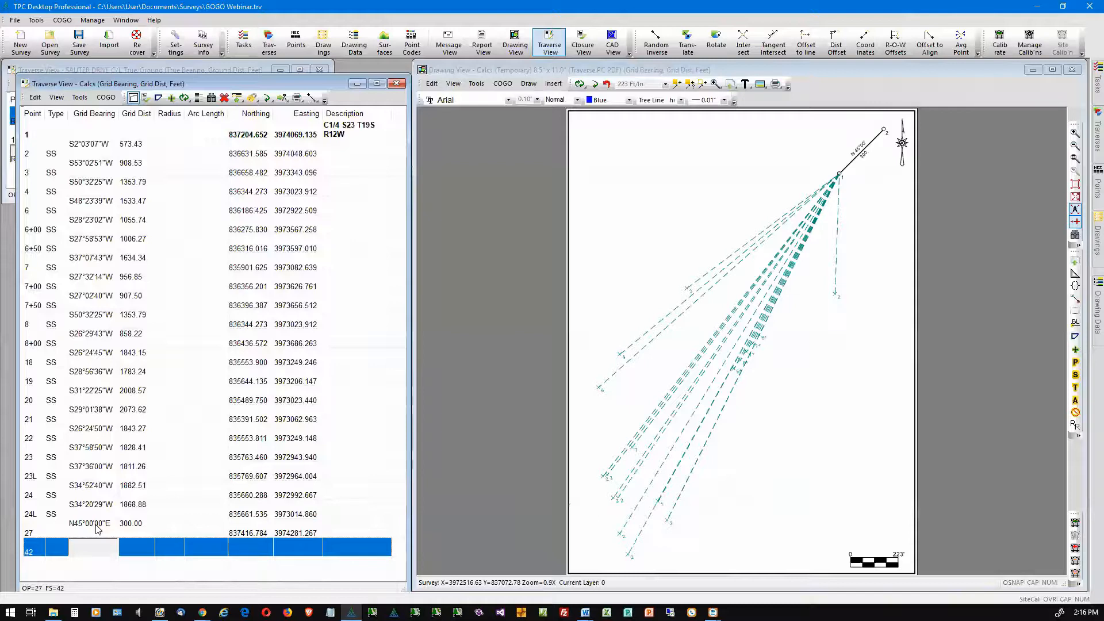
Enter a curve from point 27 to point 42 in the Calcs traverse with radius 300 and arc length 450
key("Return")
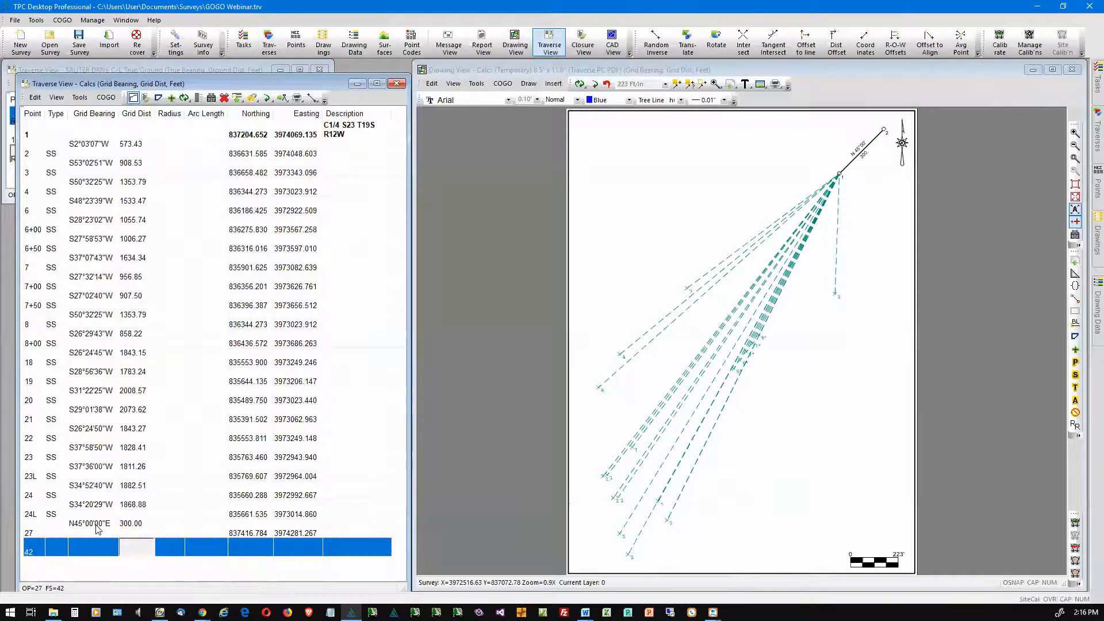
key("Return")
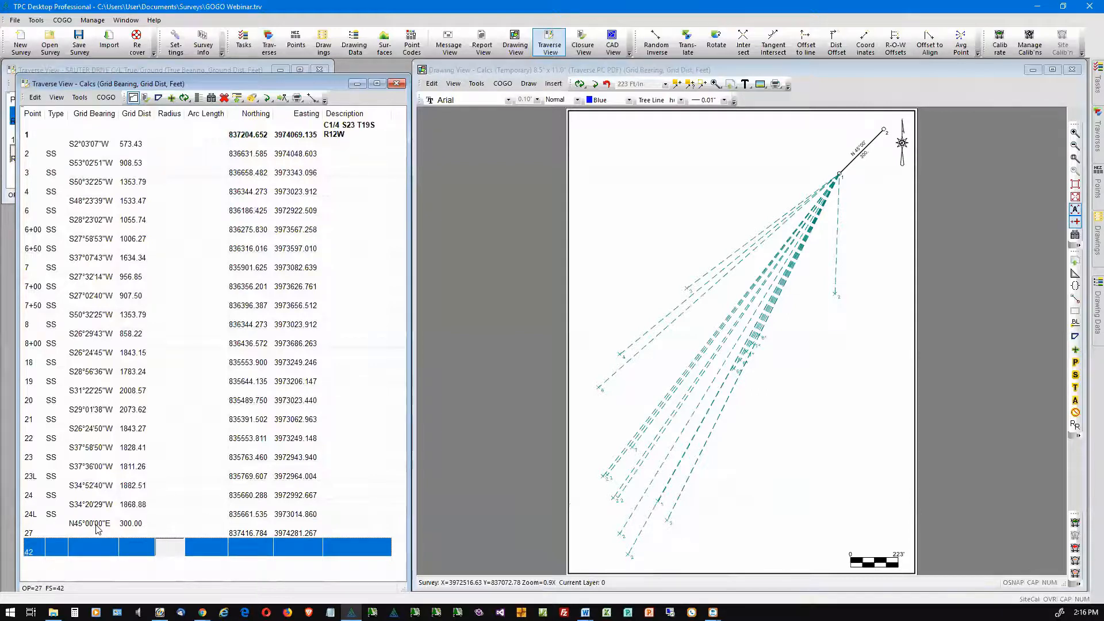
type("300")
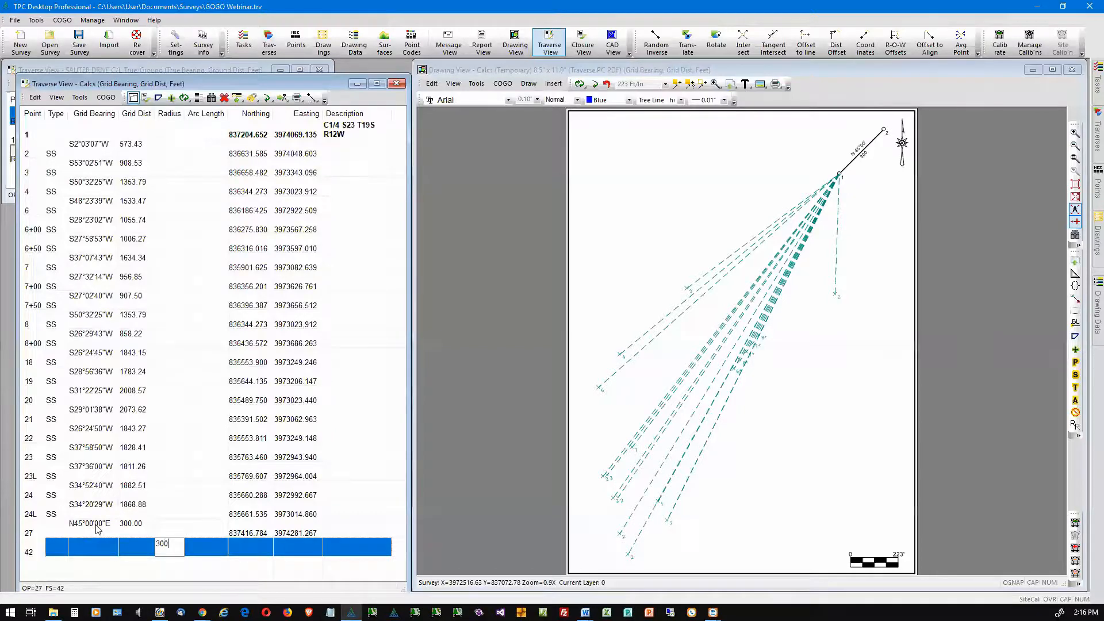
key("Tab")
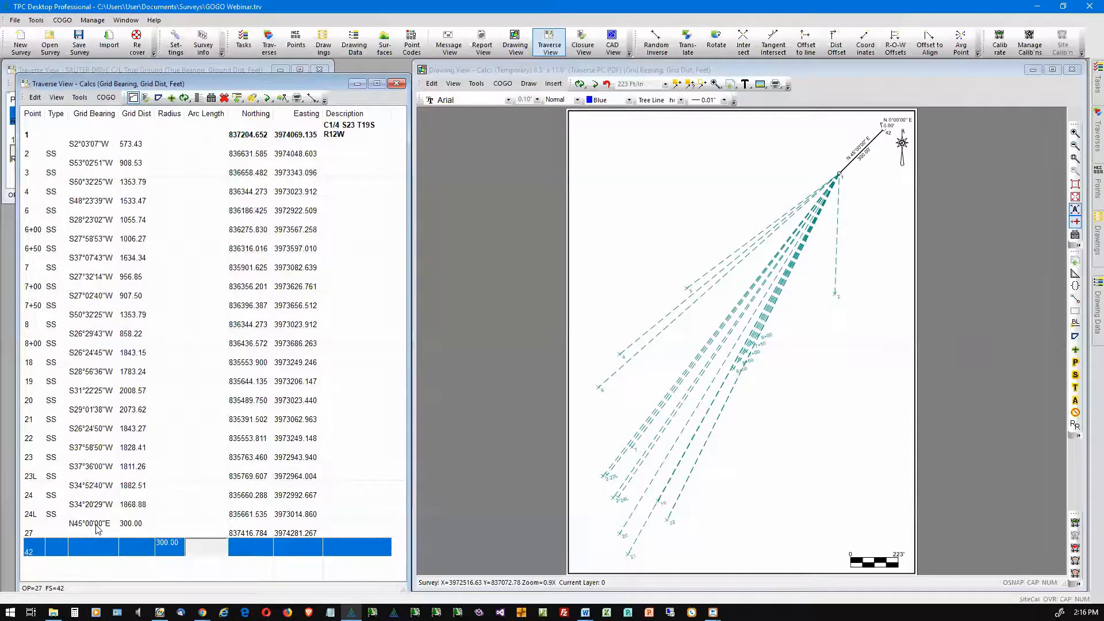
type("45")
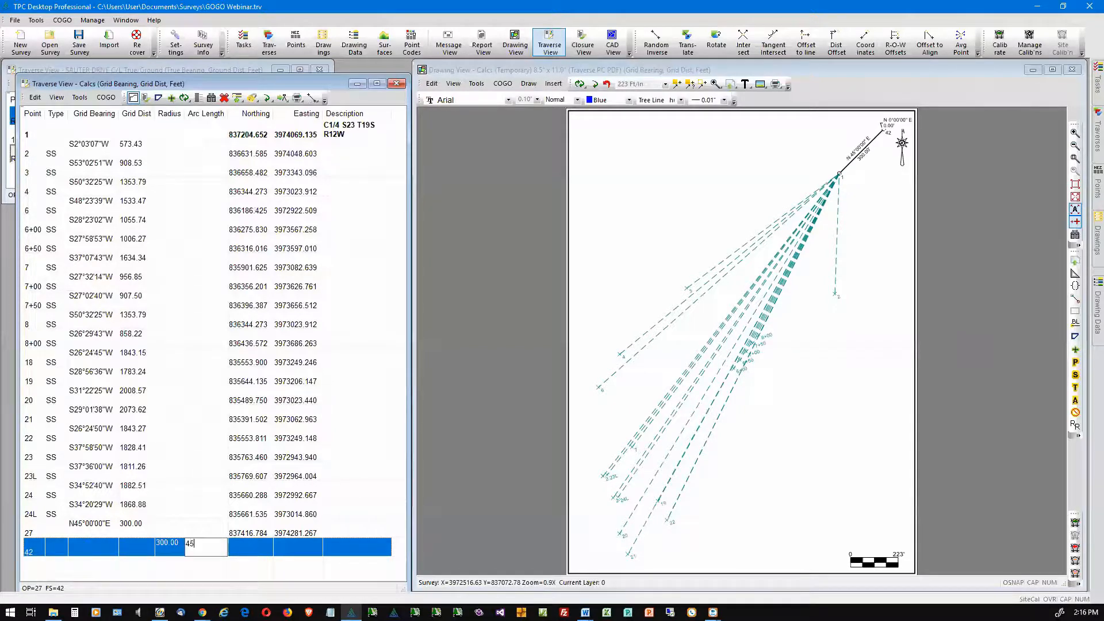
type("0")
key("Return")
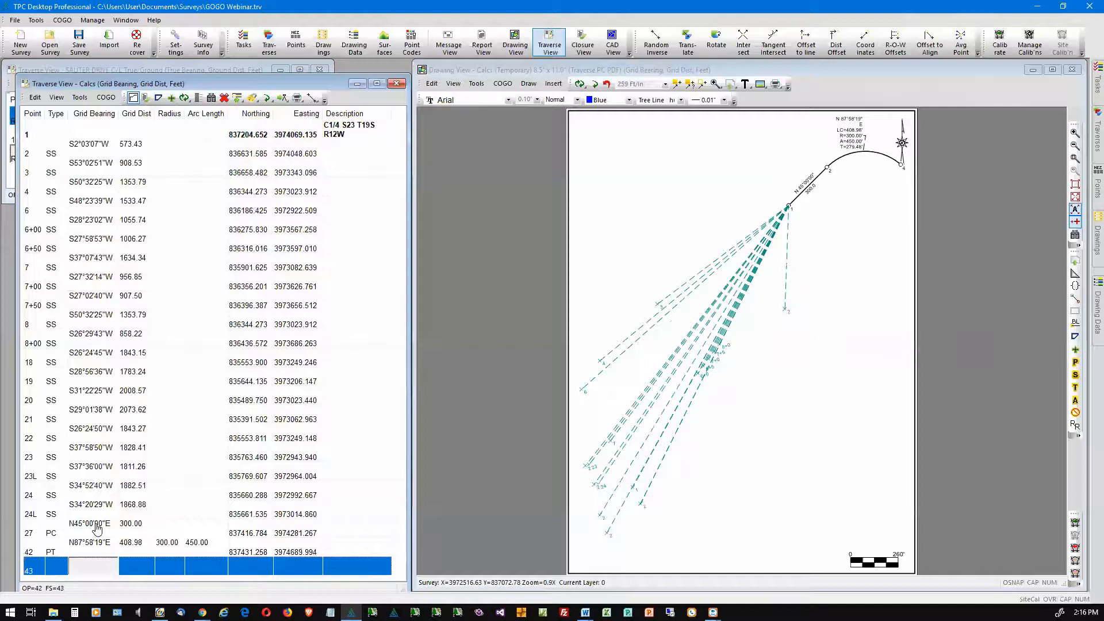
Examine the horizontal curve data for point 42 and leave it without changes
key("Up")
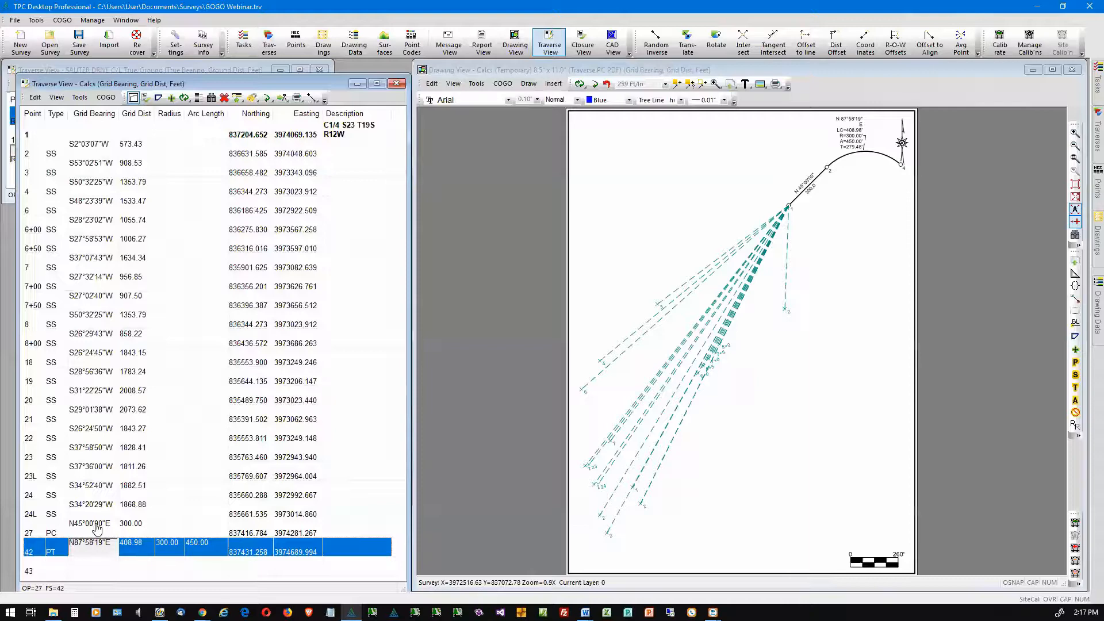
double_click(97, 528)
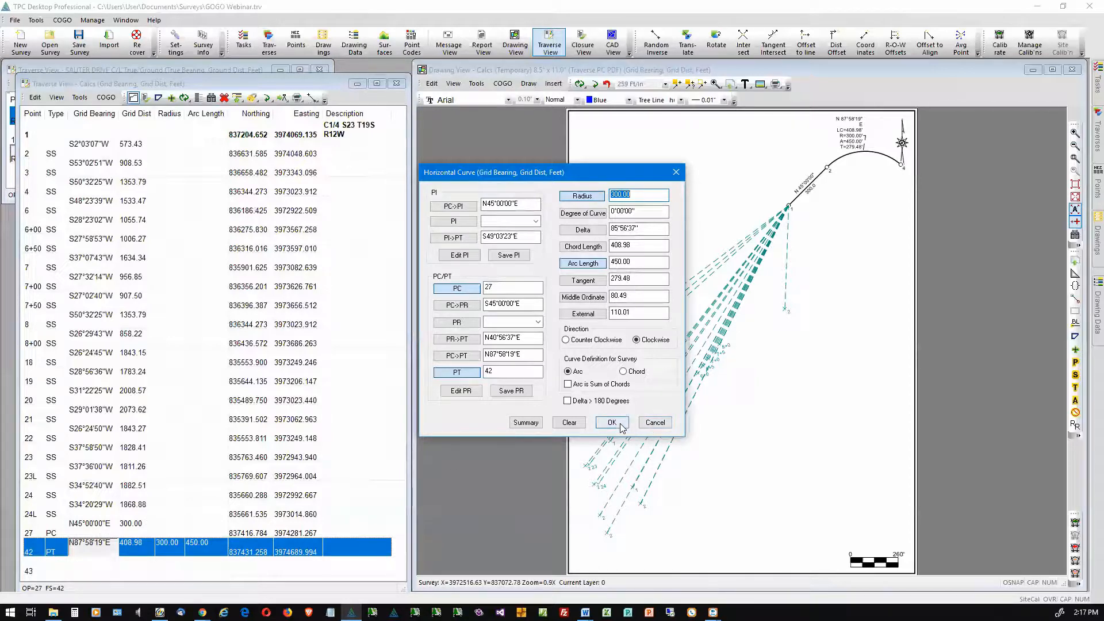
left_click(655, 423)
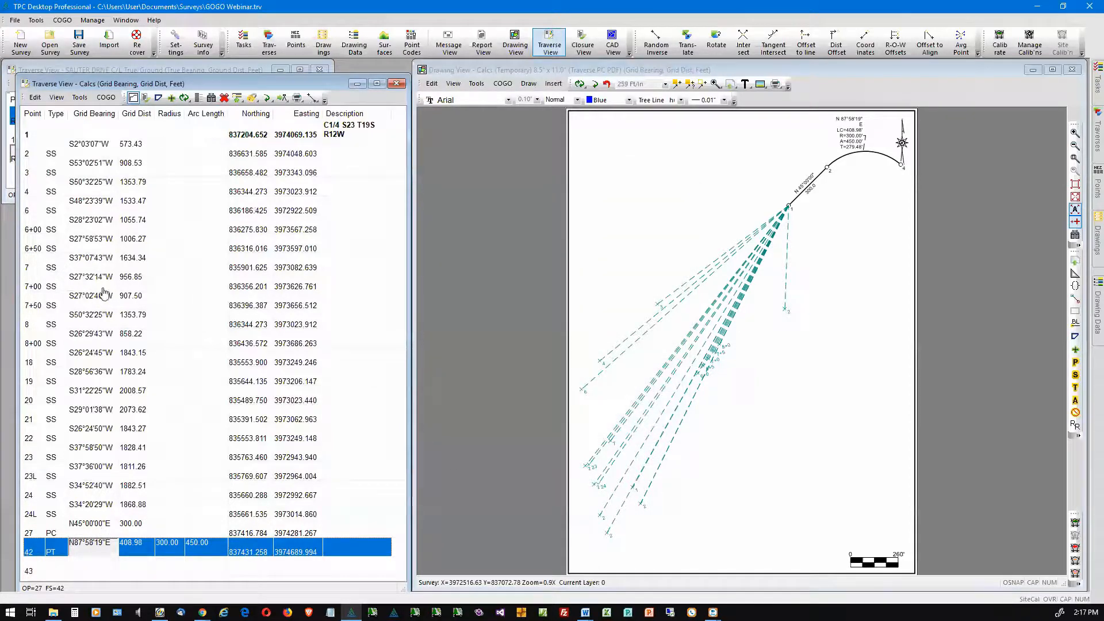
Examine the Calcs traverse view's format settings, including the display and edit sequences and their column codes
left_click(57, 97)
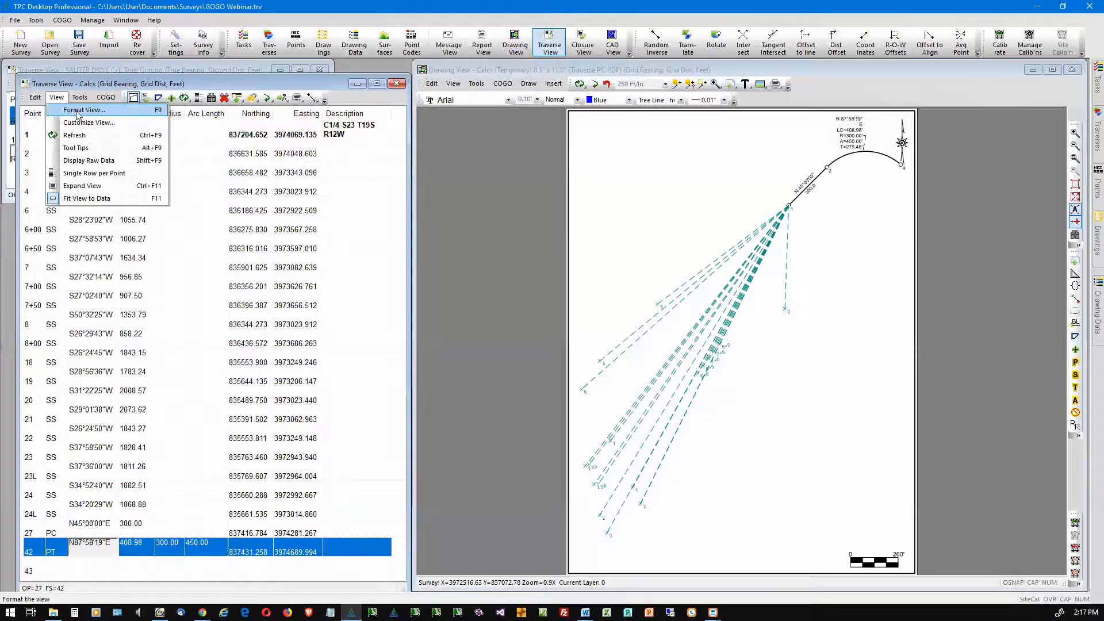
left_click(79, 112)
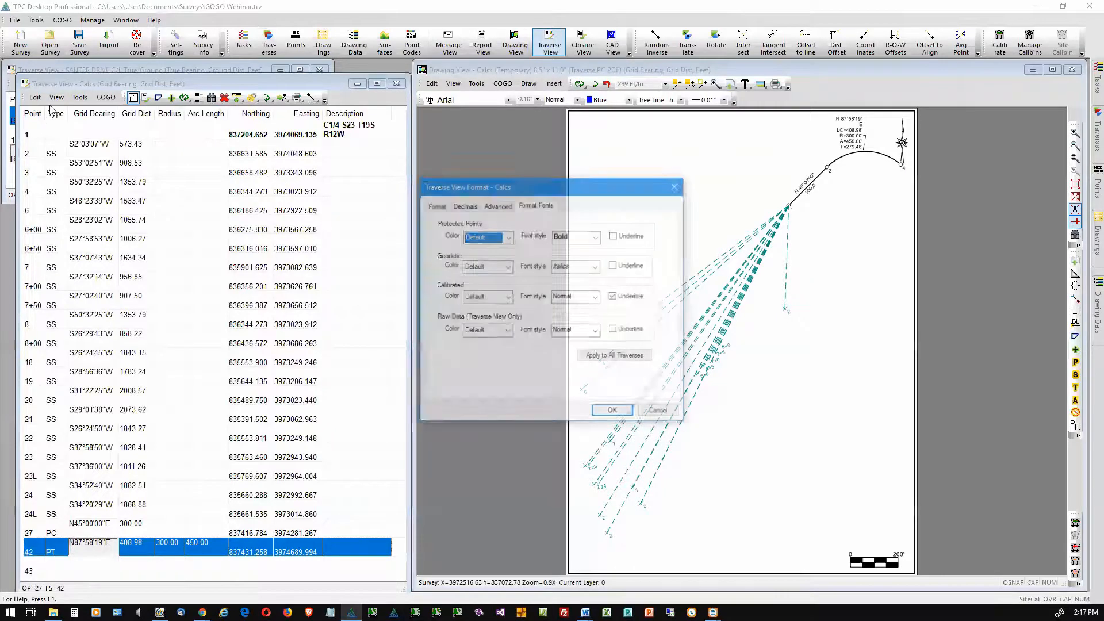
left_click(435, 205)
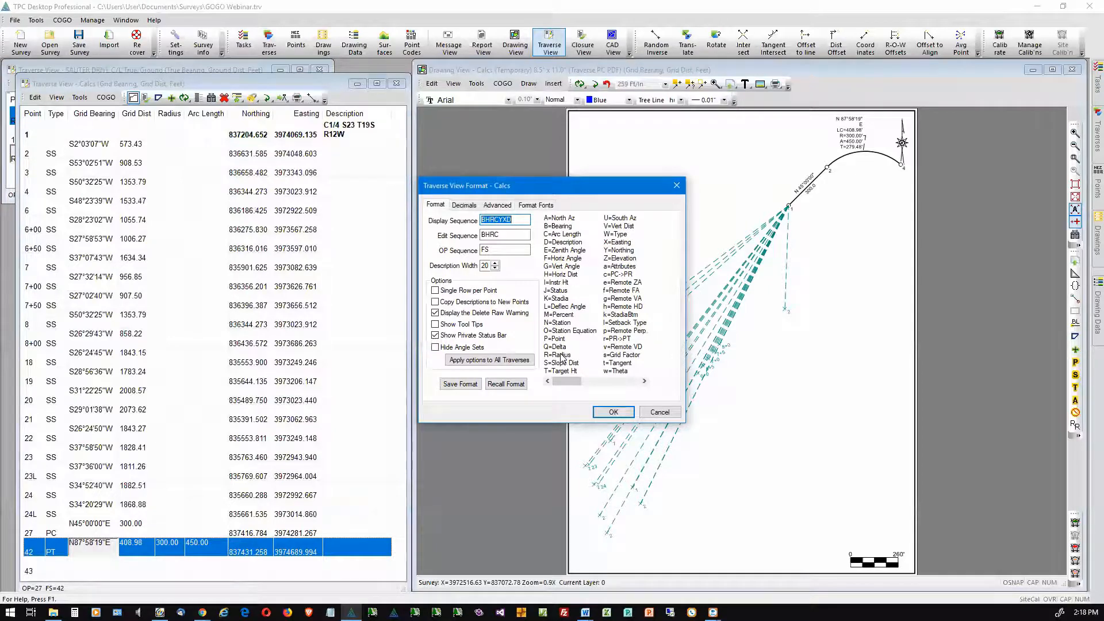
left_click(614, 412)
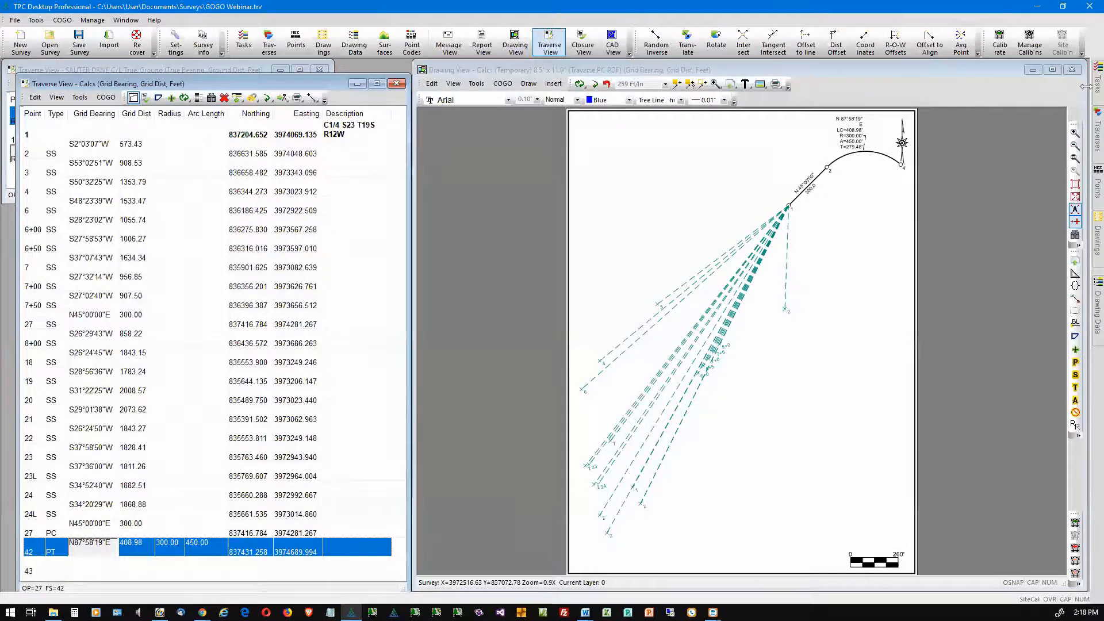
Open the Traverses Learning Guide in the browser, look through its table of contents, and return to TPC Desktop
mouse_move(1095, 84)
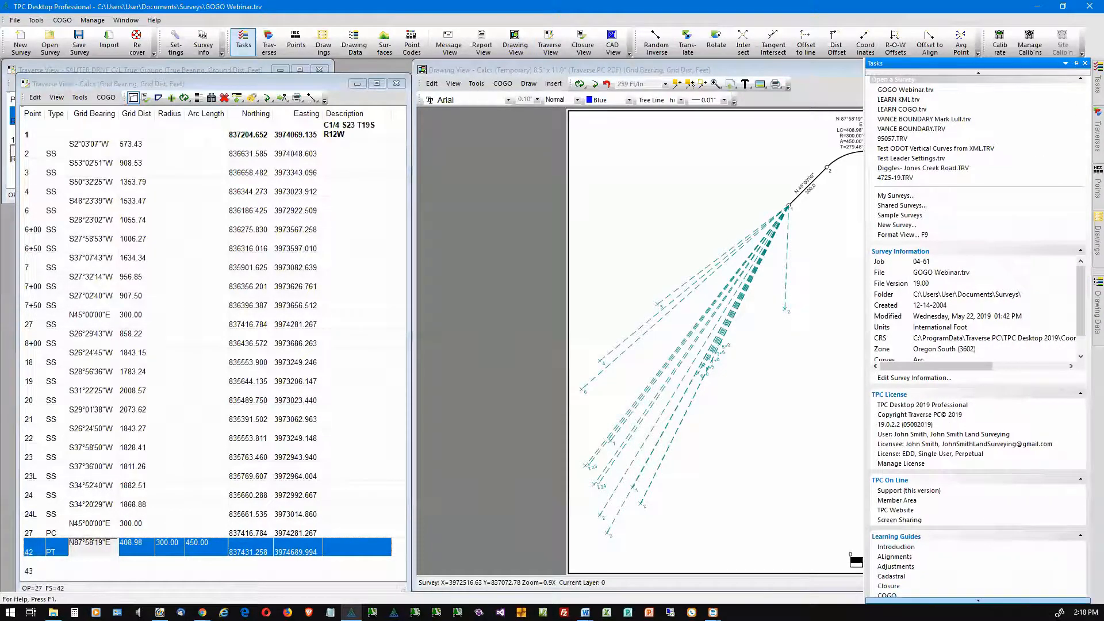
mouse_move(978, 600)
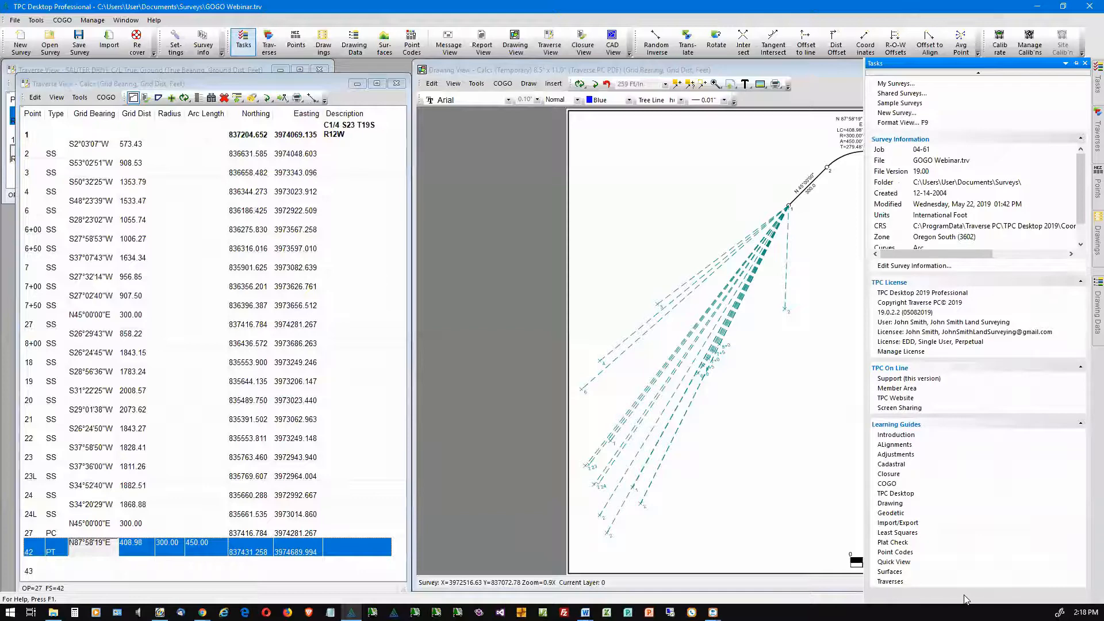
left_click(890, 582)
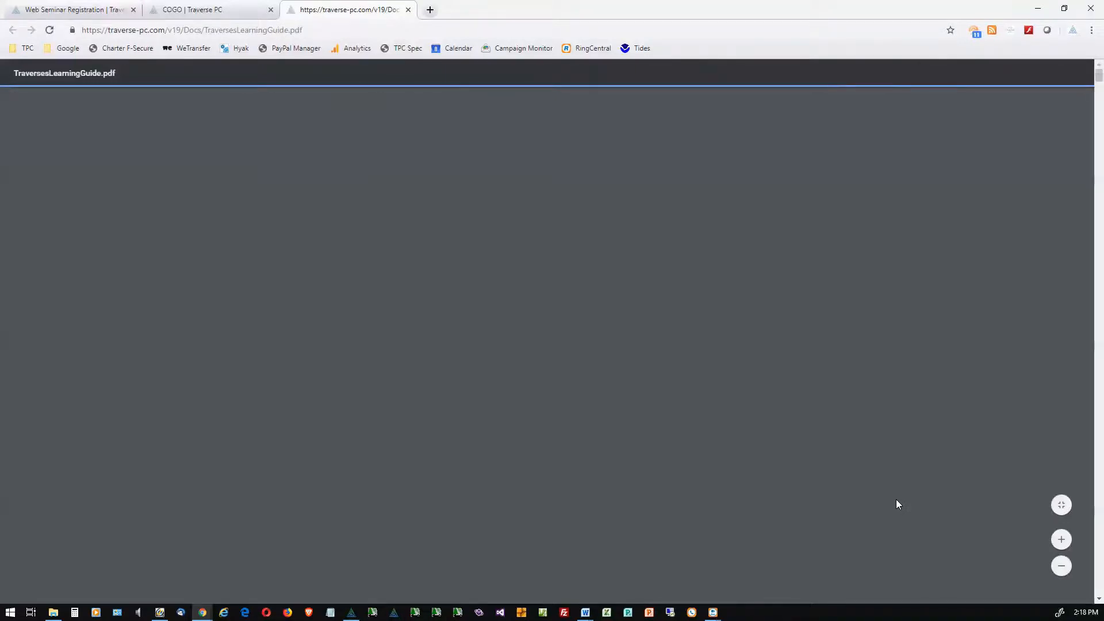
scroll(684, 443, "down", 5)
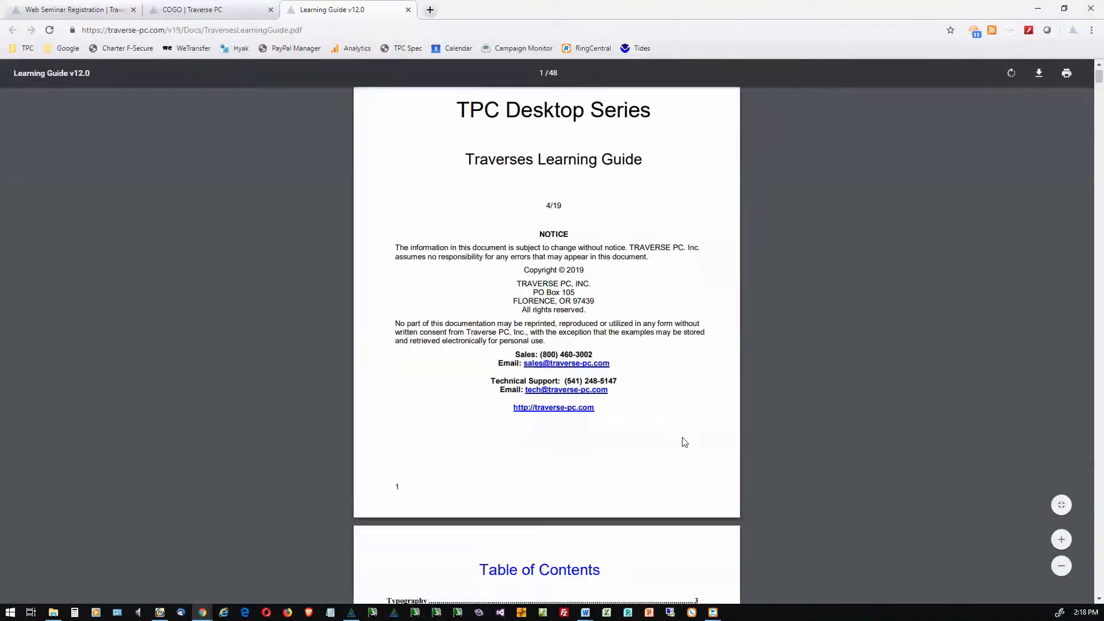
scroll(680, 440, "down", 1)
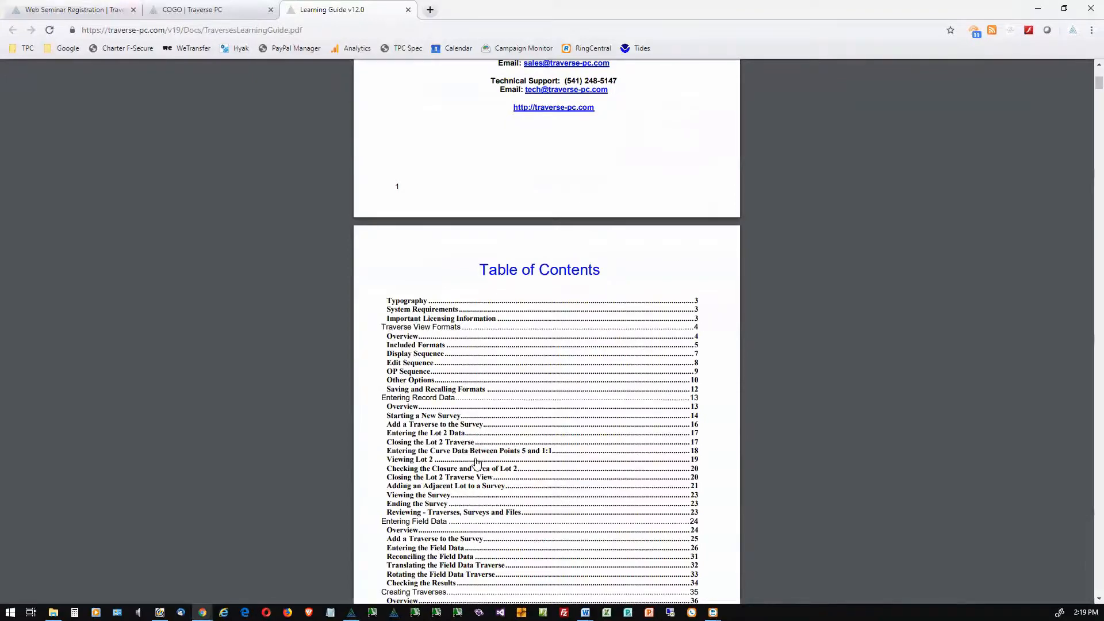
scroll(476, 460, "down", 3)
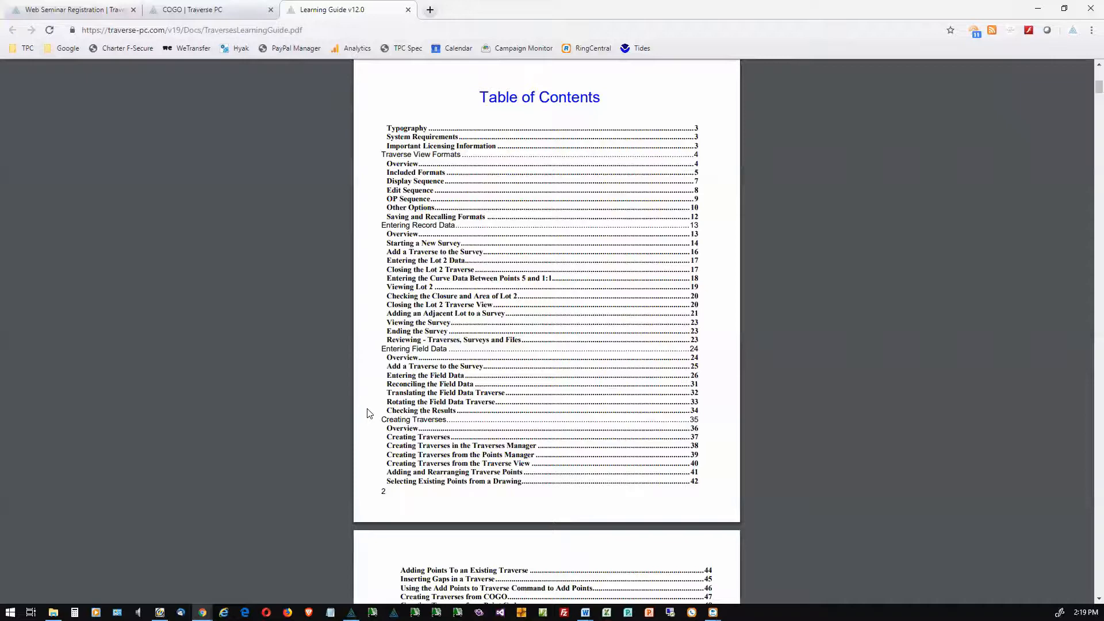
scroll(368, 460, "down", 1)
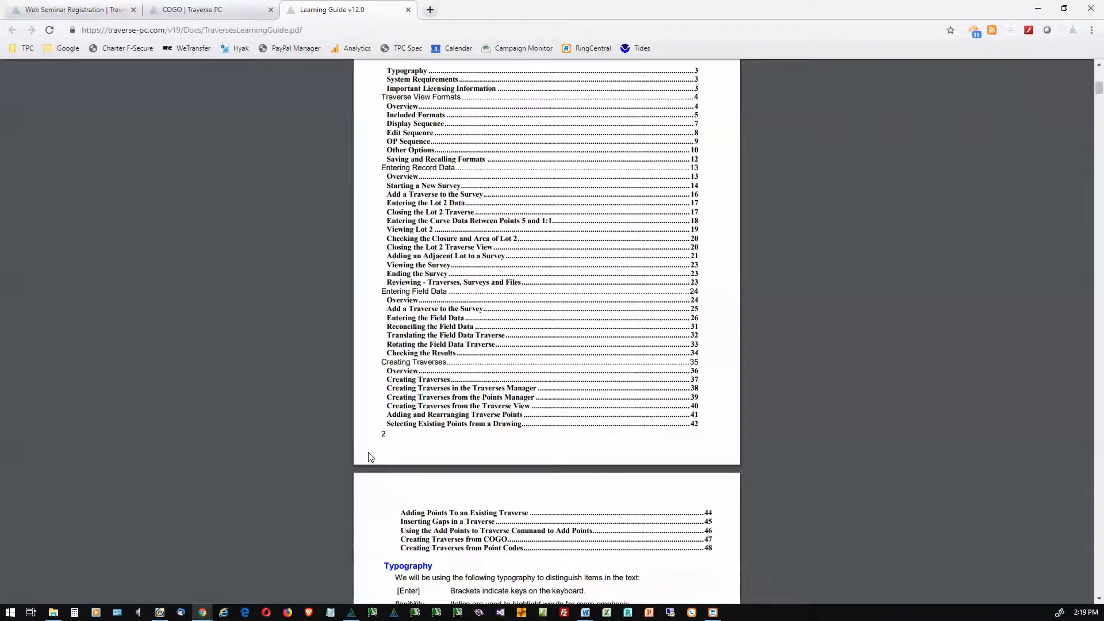
scroll(371, 456, "up", 1)
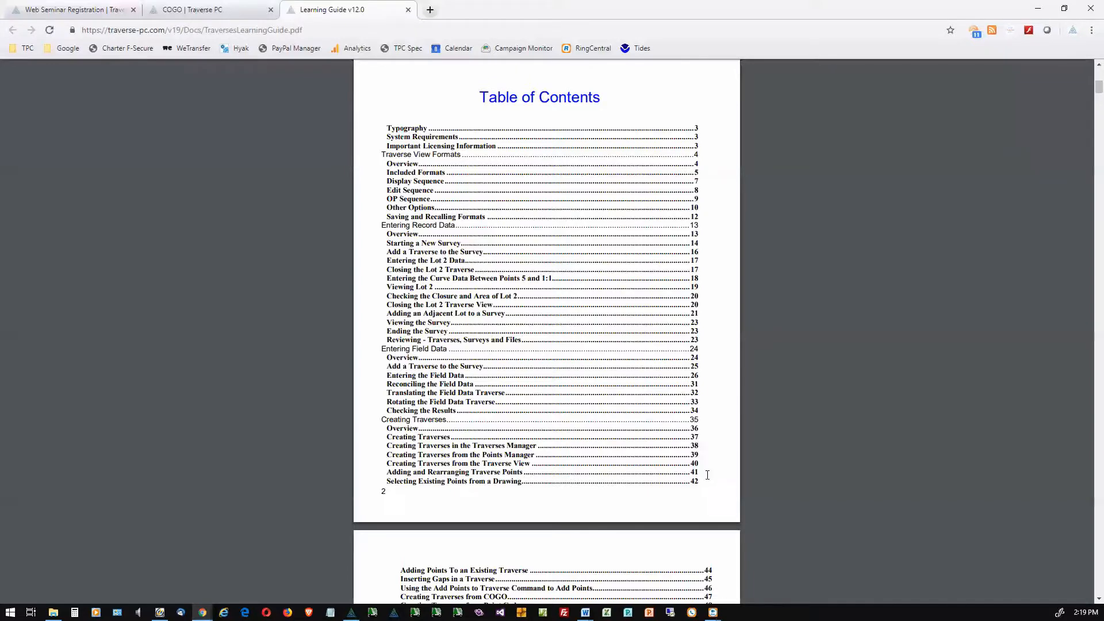
left_click(1039, 10)
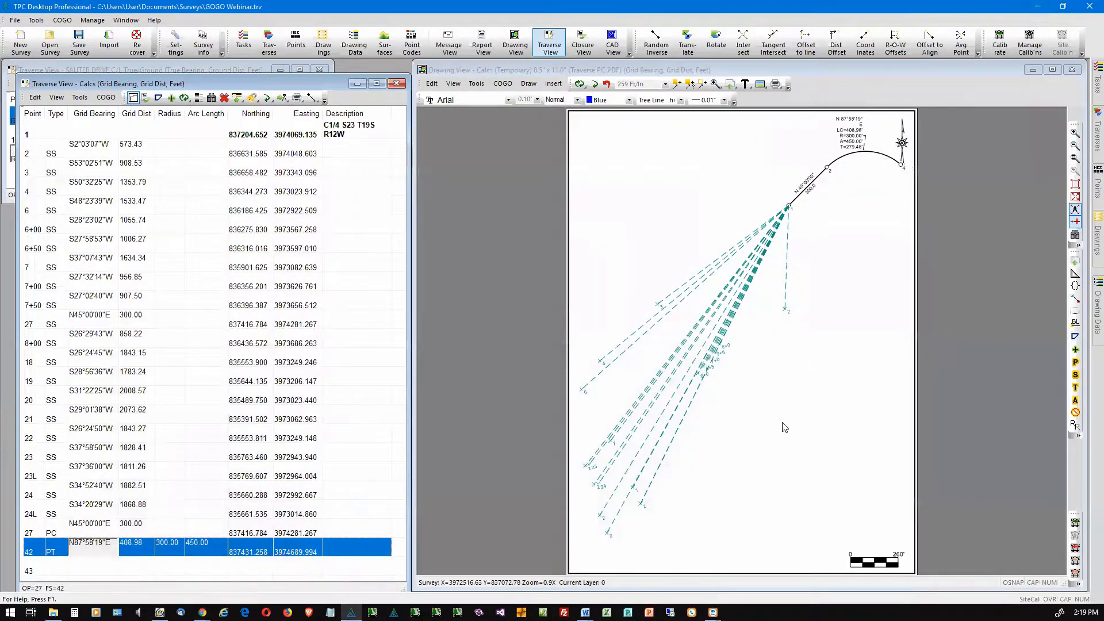